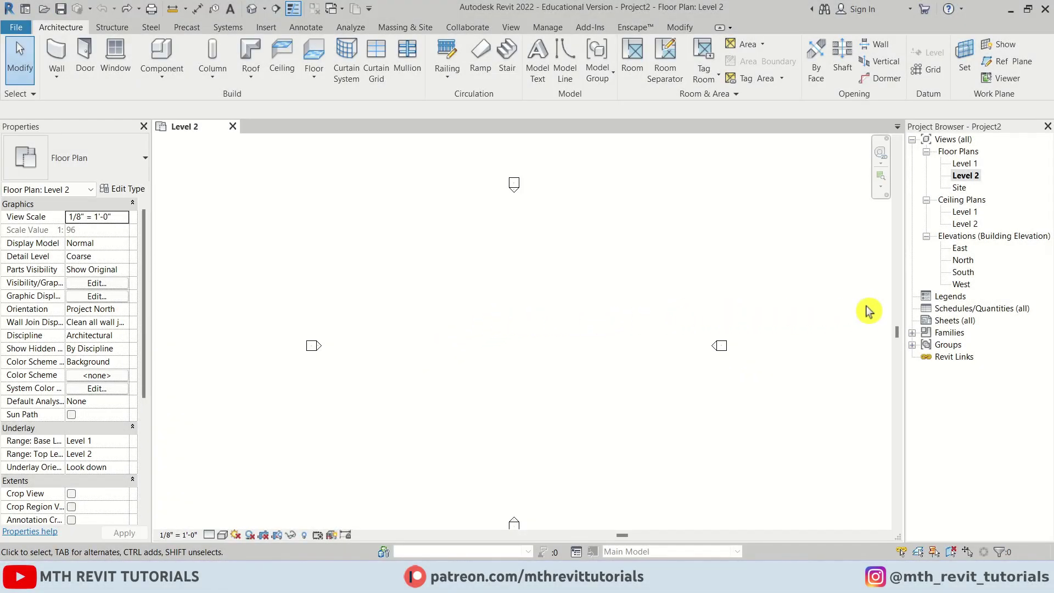
- In the South elevation, add a new level 10' above Level 2, spanning the same length as the existing levels
double_click(964, 273)
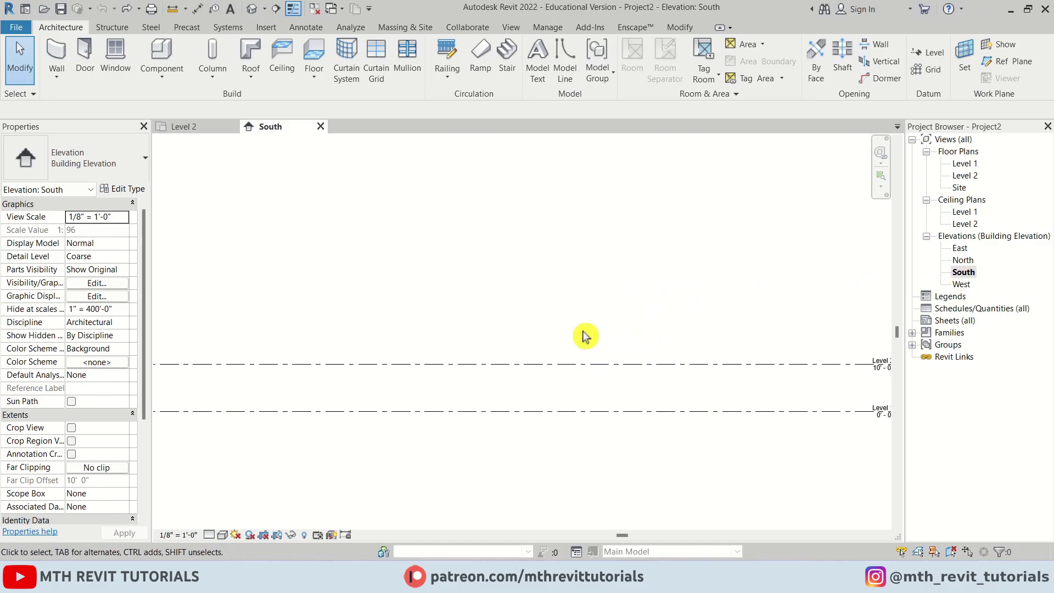
scroll(494, 370, down, 3)
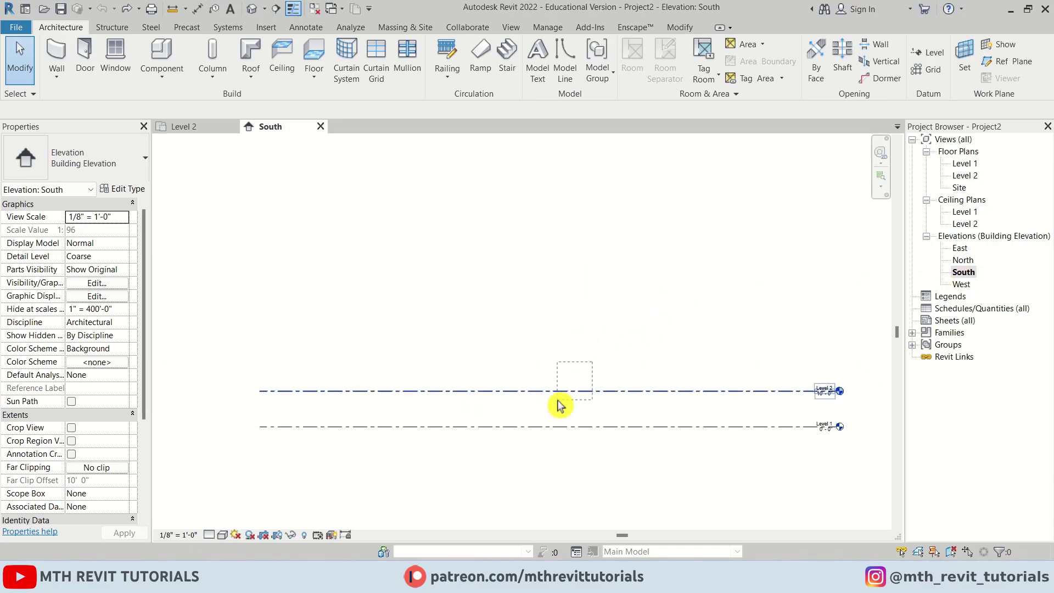
click(558, 399)
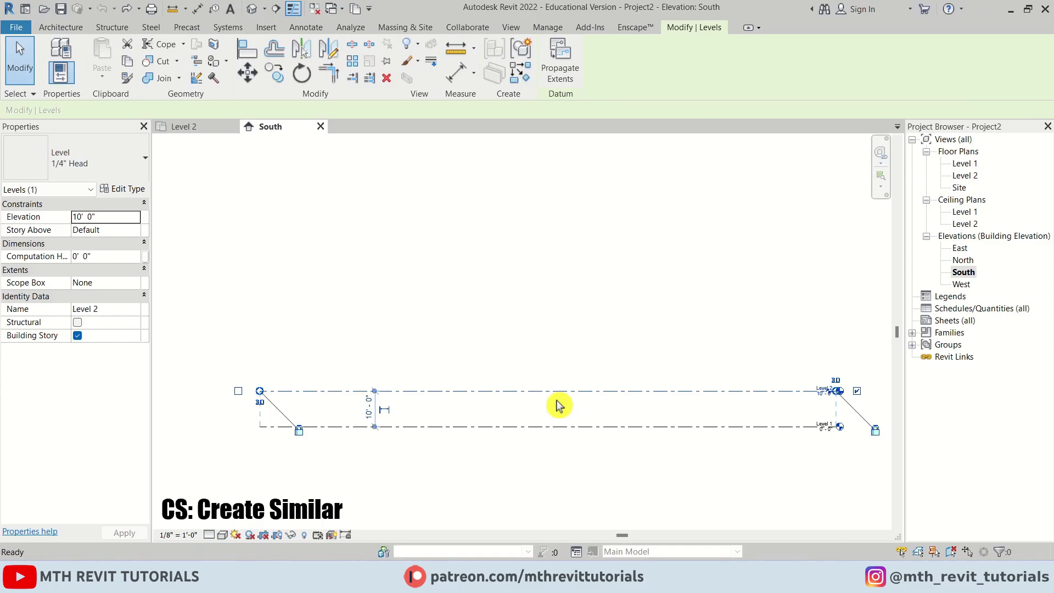
key(c)
key(s)
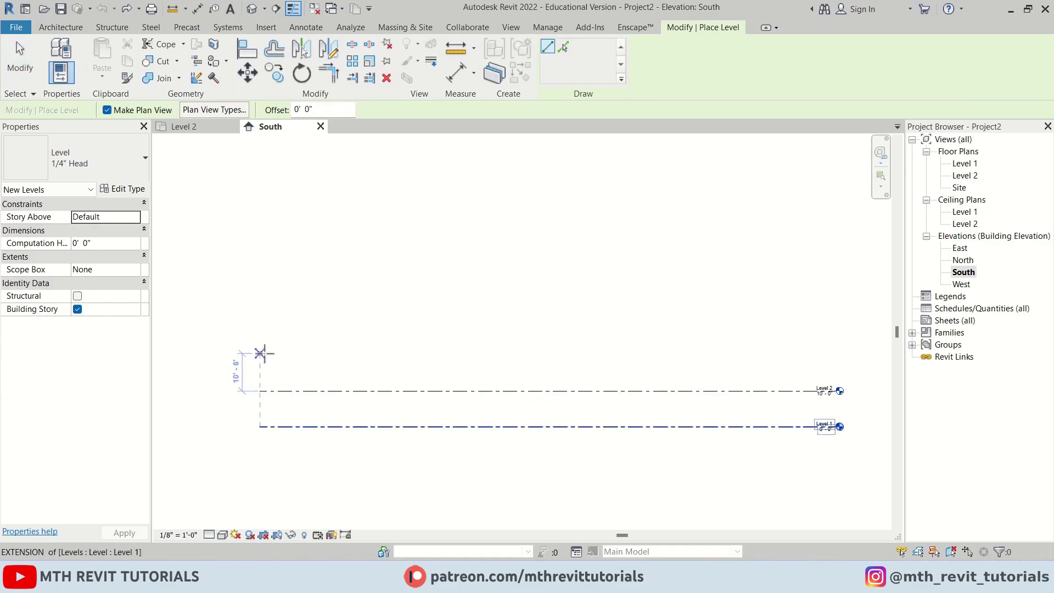
text(10)
key(Return)
click(836, 365)
key(Escape)
key(Escape)
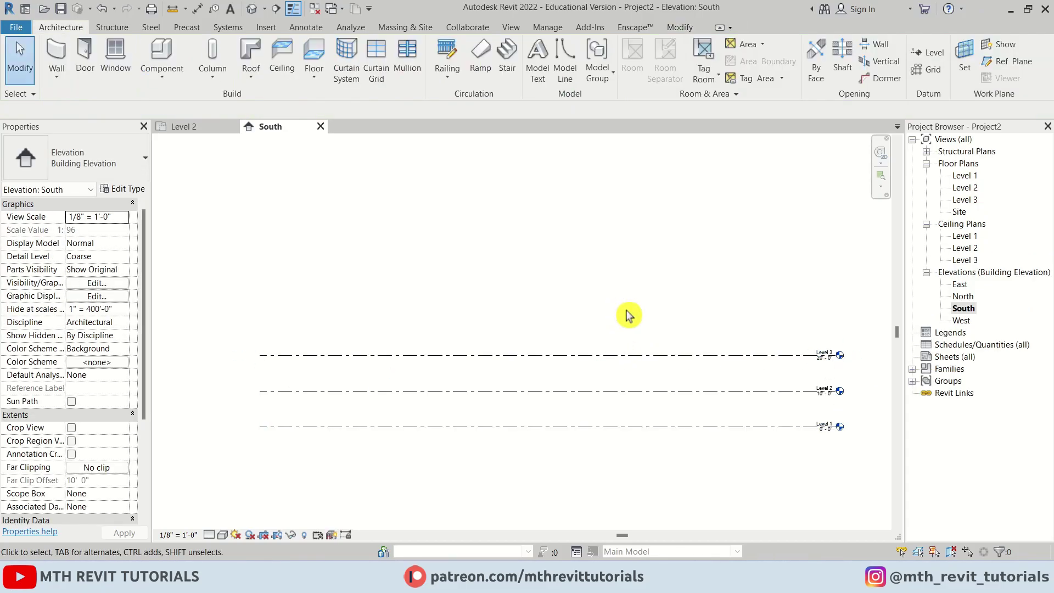
- On the Level 2 floor plan, draw a rectangle of Storefront curtain walls, 10' high and about 144' by 60', between the elevation markers
double_click(965, 188)
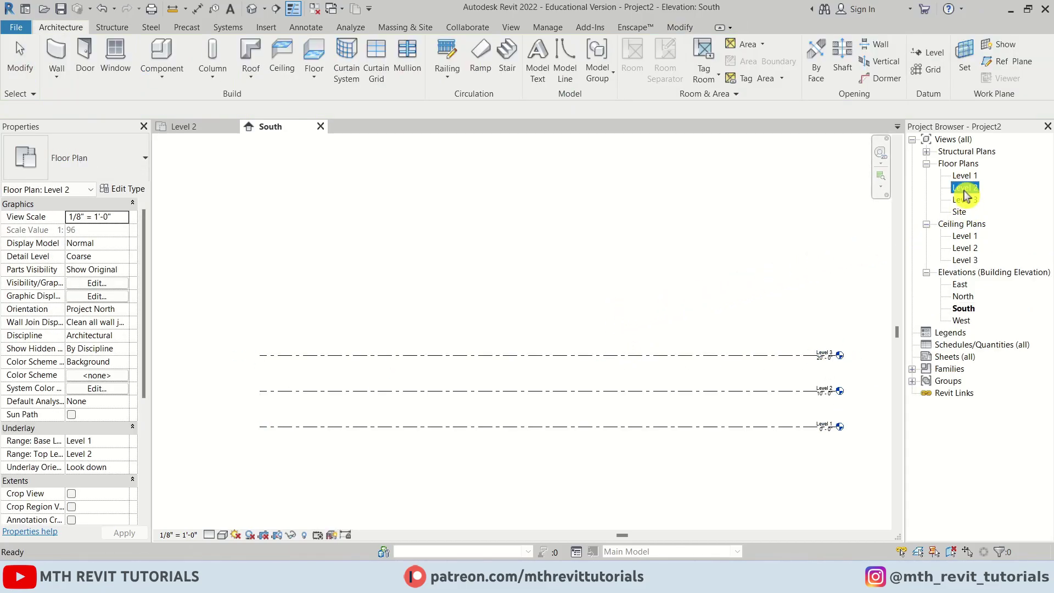
middle_drag(595, 288, 592, 282)
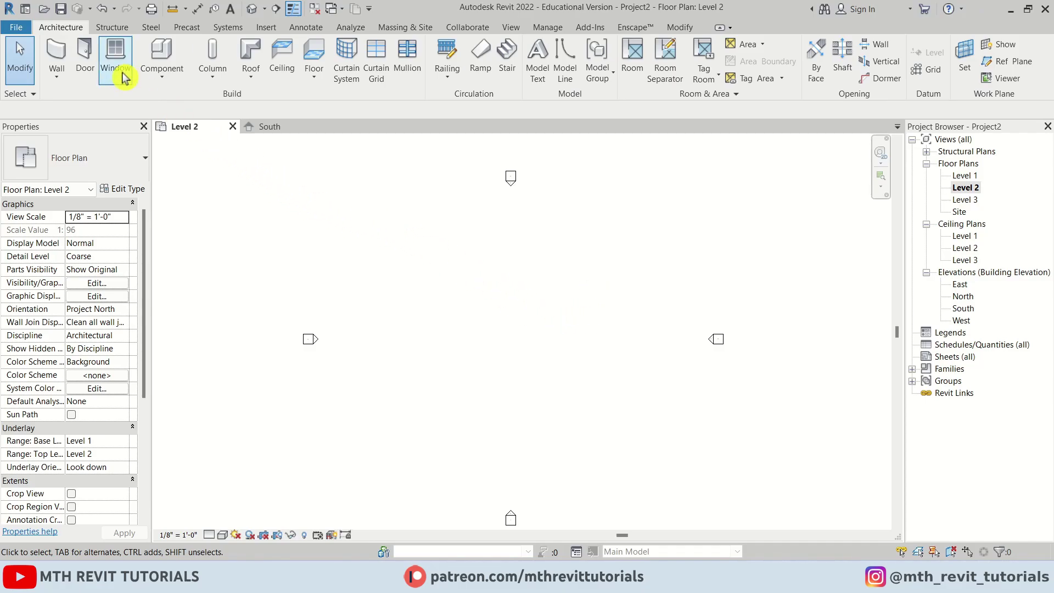
click(58, 57)
click(111, 162)
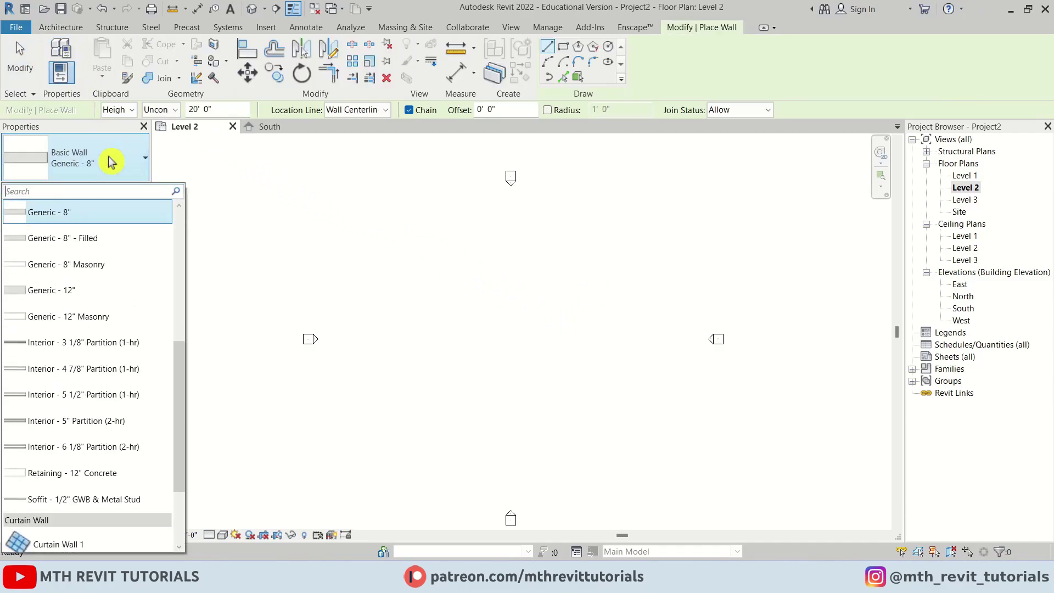
scroll(123, 292, down, 3)
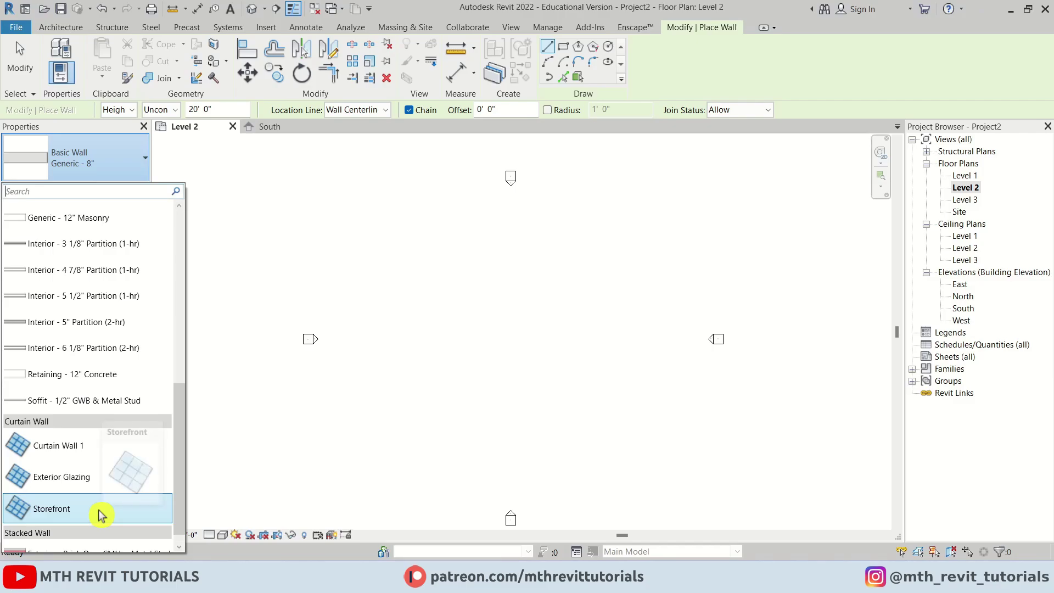
click(101, 514)
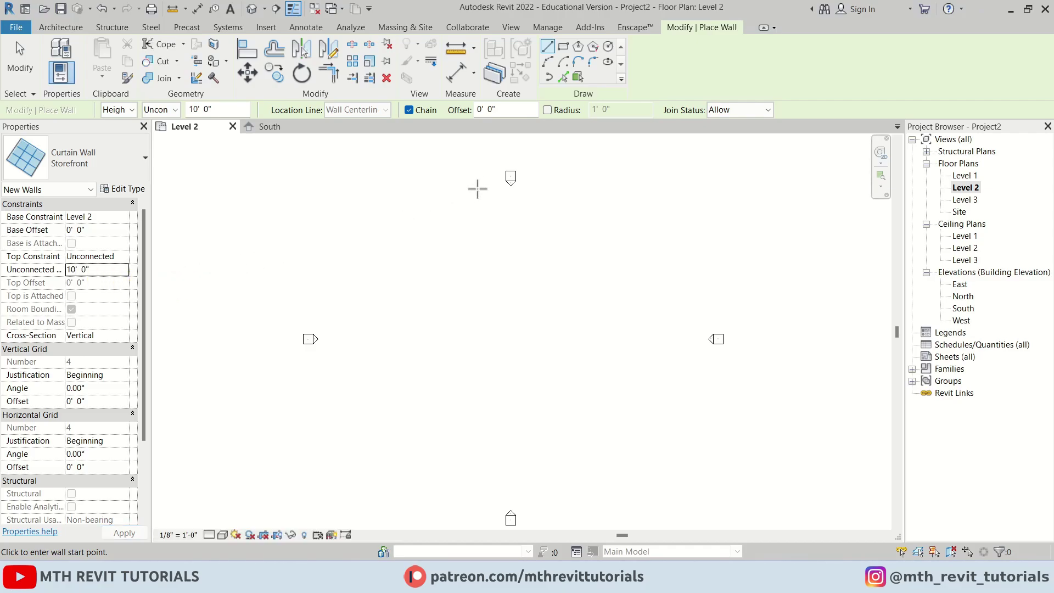
click(565, 49)
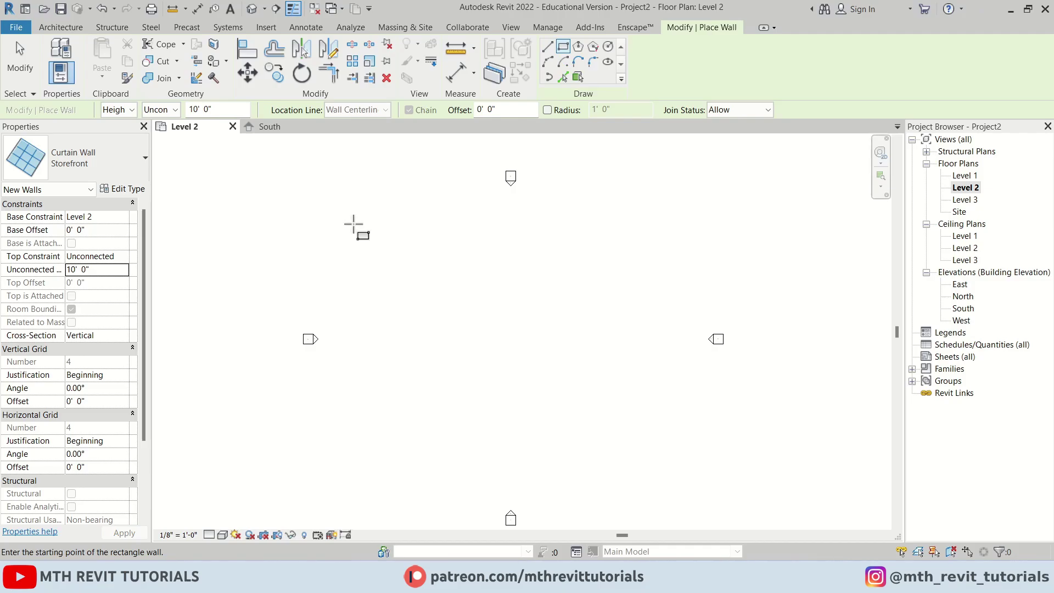
click(332, 252)
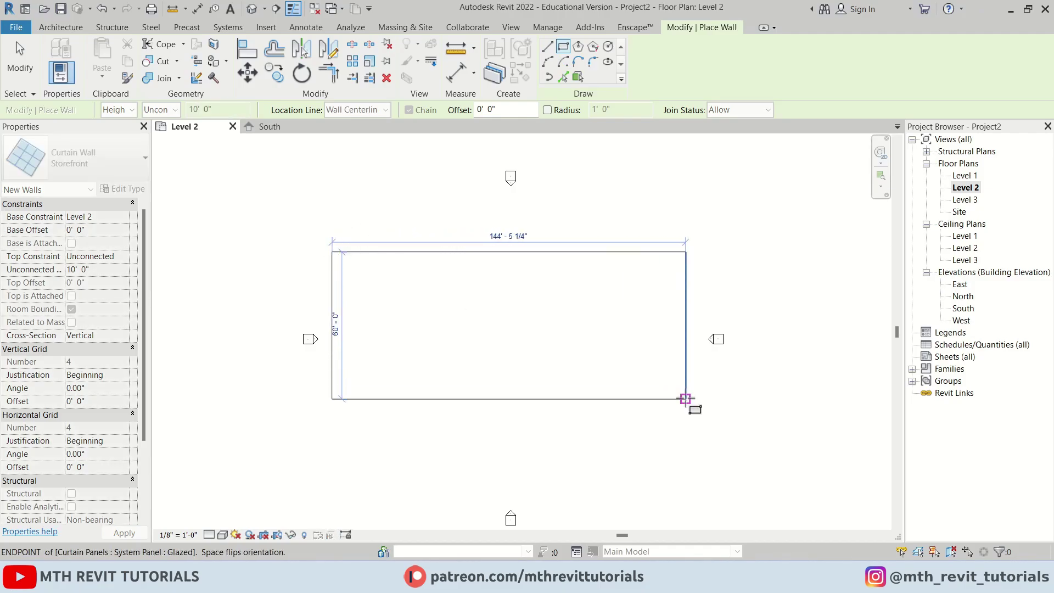
click(578, 361)
key(Escape)
key(Escape)
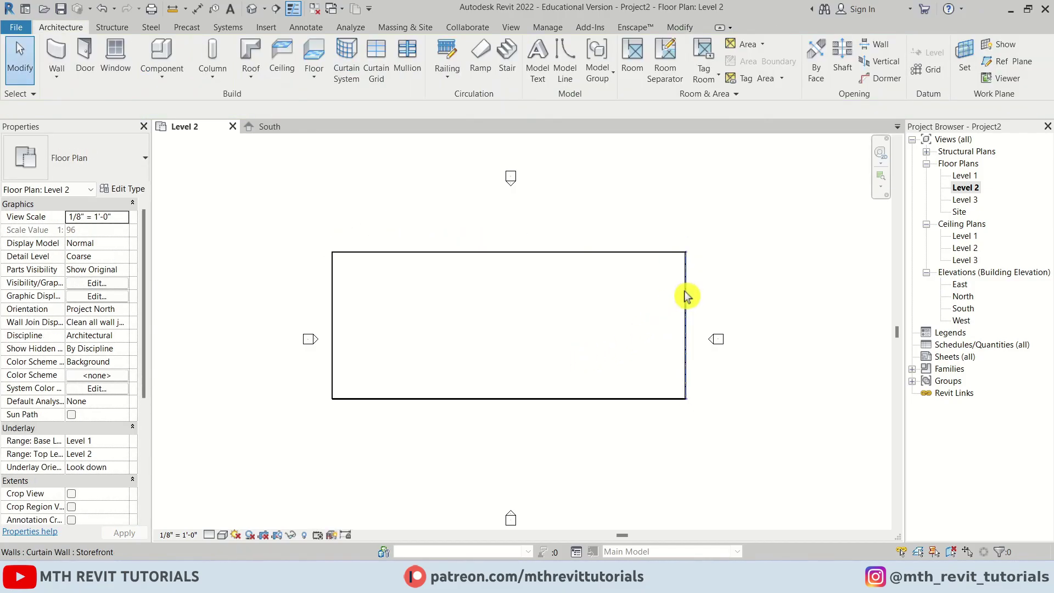
- Set the distance between the rectangle's east and west walls to 140' and check its north-south dimension
click(681, 291)
click(500, 445)
text(1)
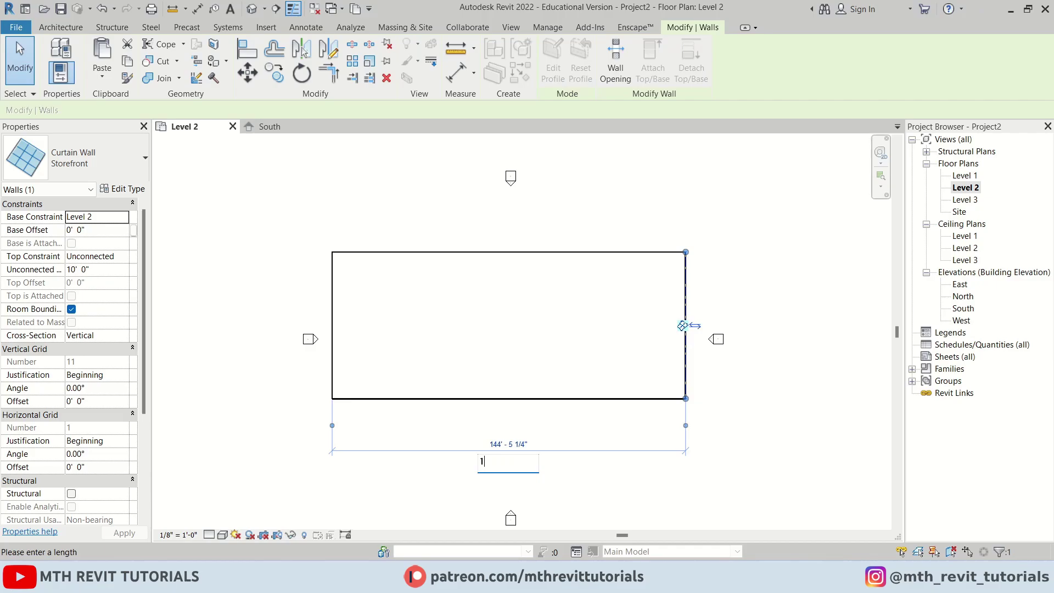
scroll(507, 496, up, 2)
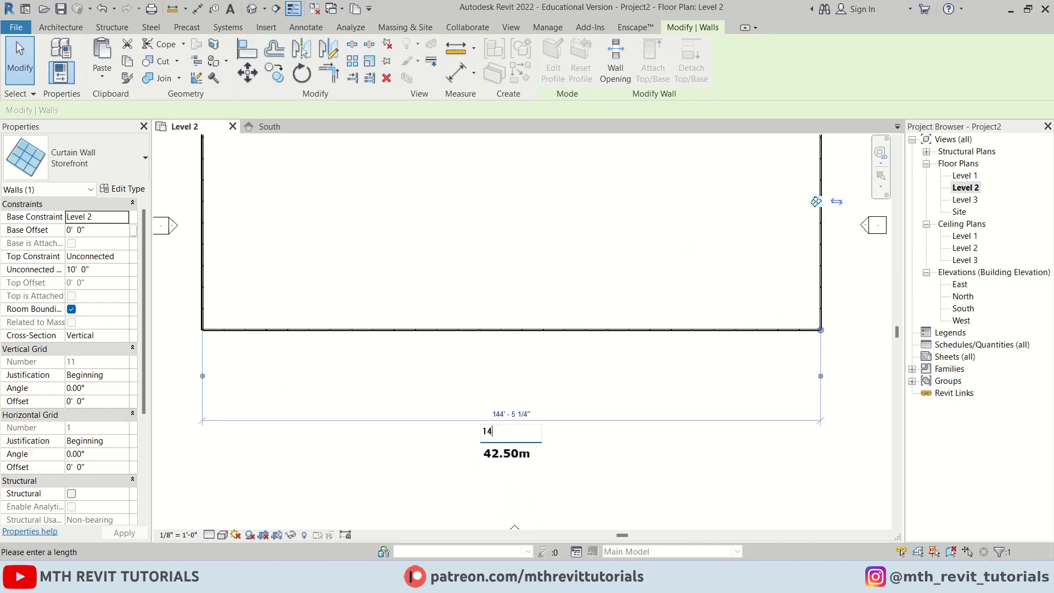
text(40')
key(Return)
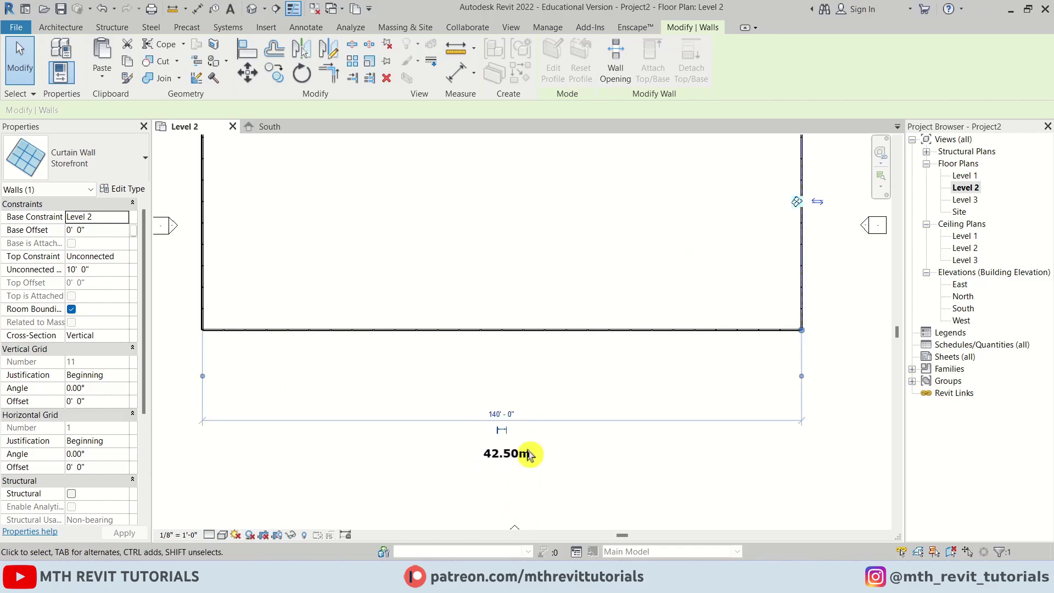
key(Escape)
scroll(501, 430, down, 1)
middle_drag(501, 430, 489, 475)
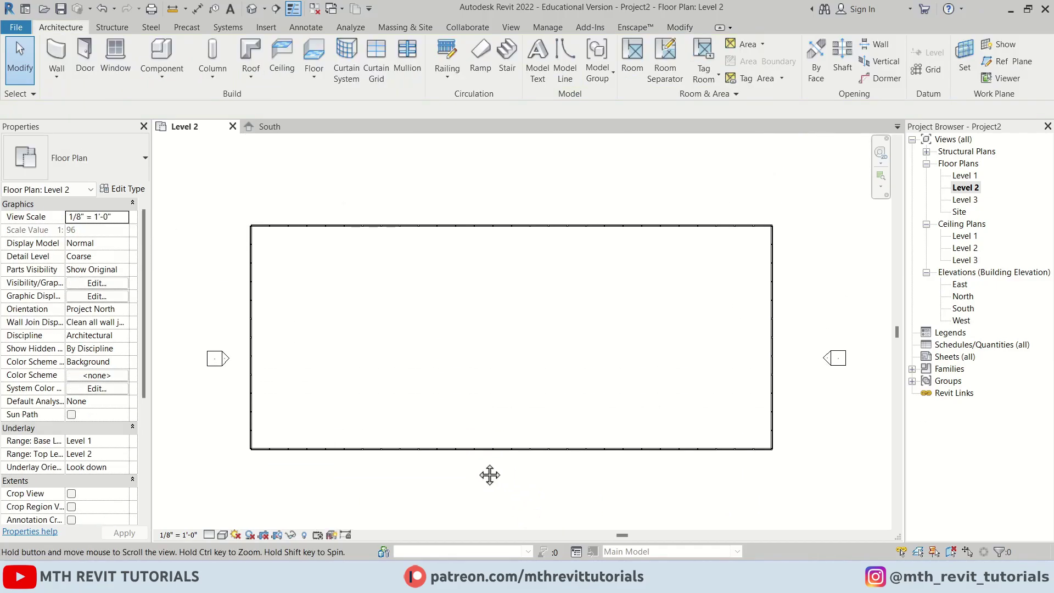
click(470, 449)
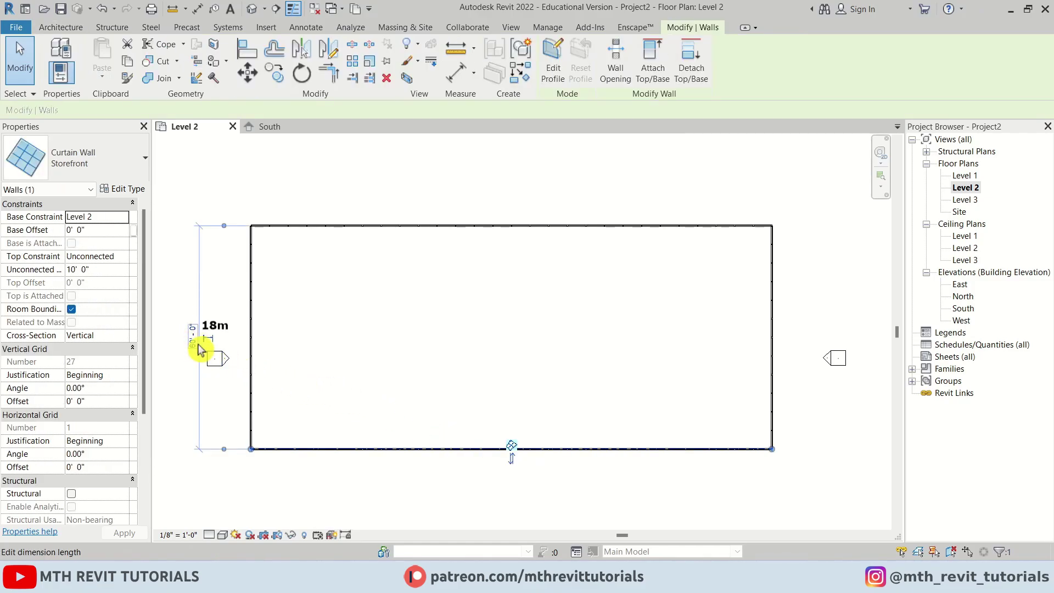
key(Escape)
- Select the chain of four storefront walls and move it roughly to the centre of the four elevation markers
scroll(429, 357, down, 1)
scroll(461, 252, up, 1)
key(Tab)
click(461, 252)
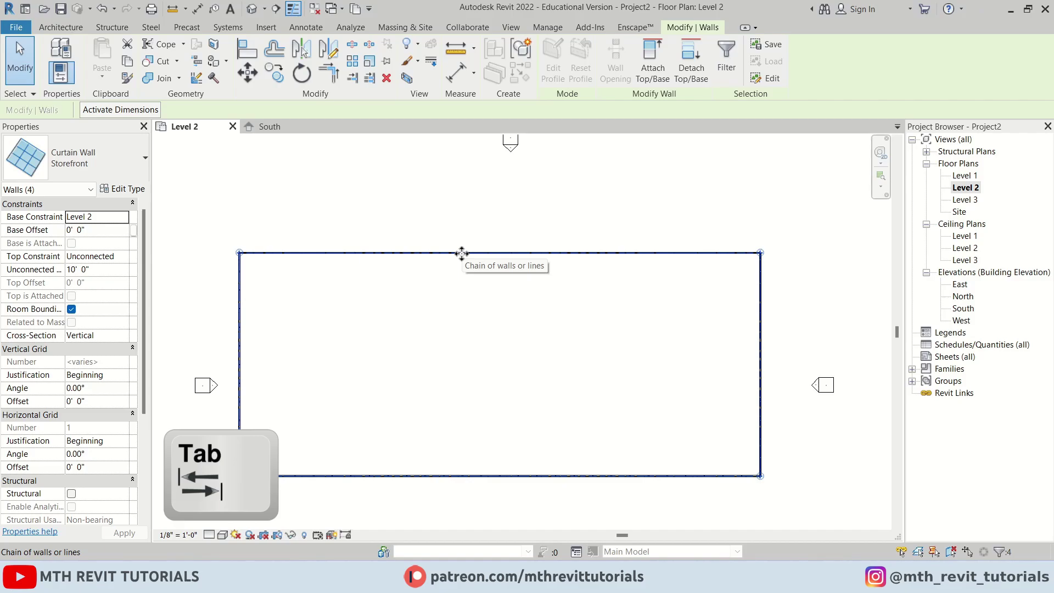
click(454, 253)
key(Tab)
click(453, 256)
drag(396, 254, 418, 259)
click(532, 389)
scroll(483, 325, down, 2)
middle_drag(484, 344, 402, 223)
drag(481, 253, 481, 293)
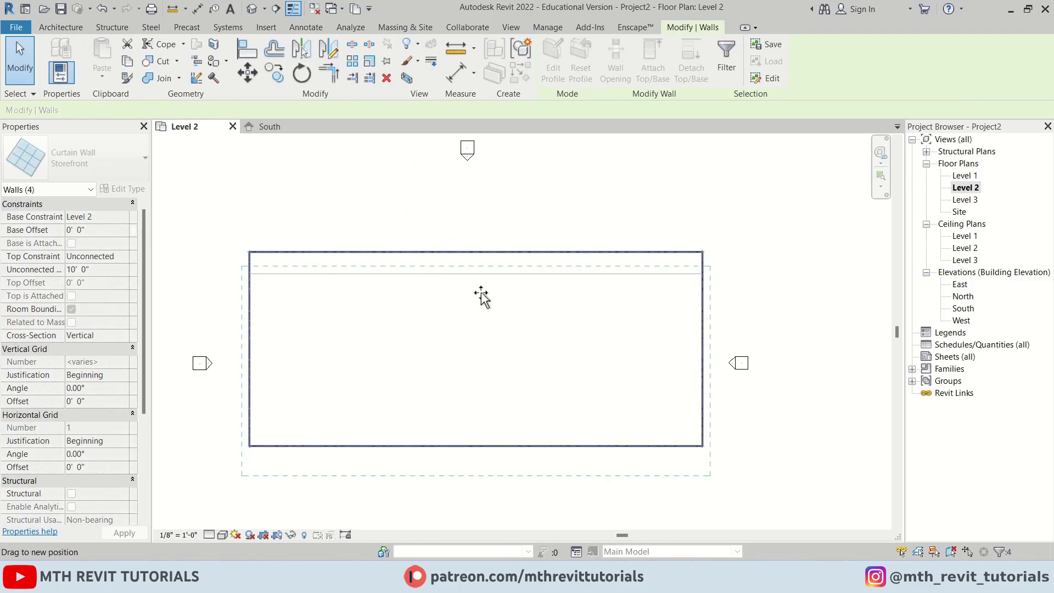
click(497, 301)
scroll(488, 313, down, 1)
middle_drag(483, 320, 432, 283)
scroll(389, 338, up, 2)
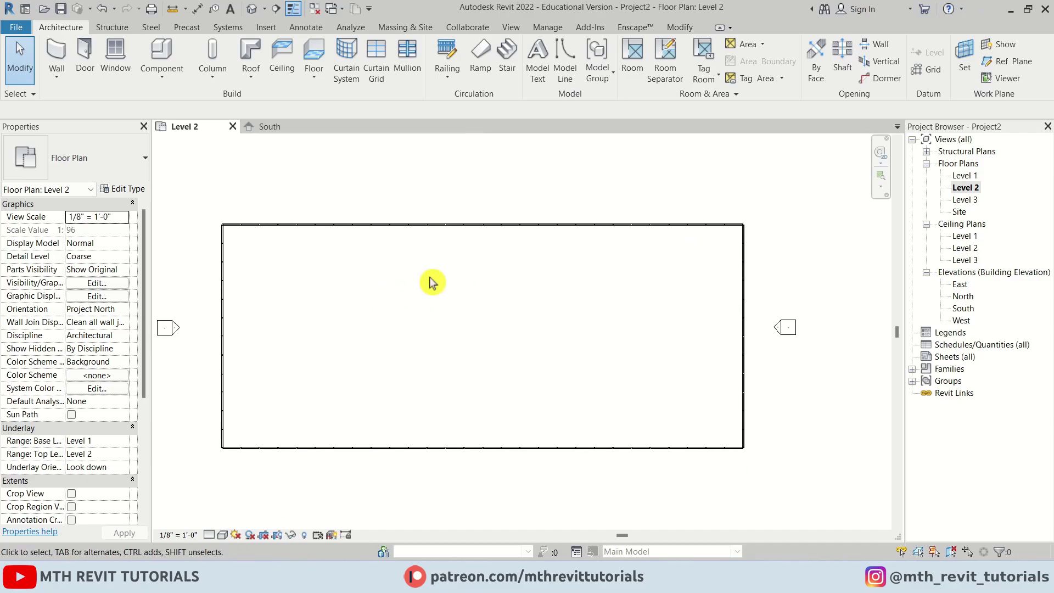
- Draw an inner rectangle of Storefront curtain walls, offset 20' inward from the corners of the outer rectangle
click(427, 226)
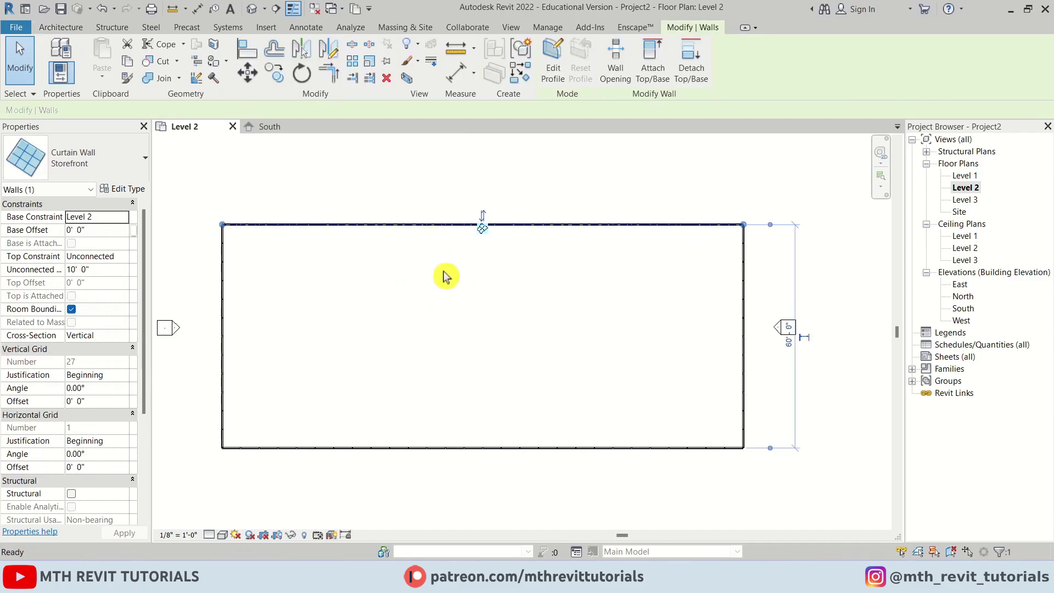
key(s)
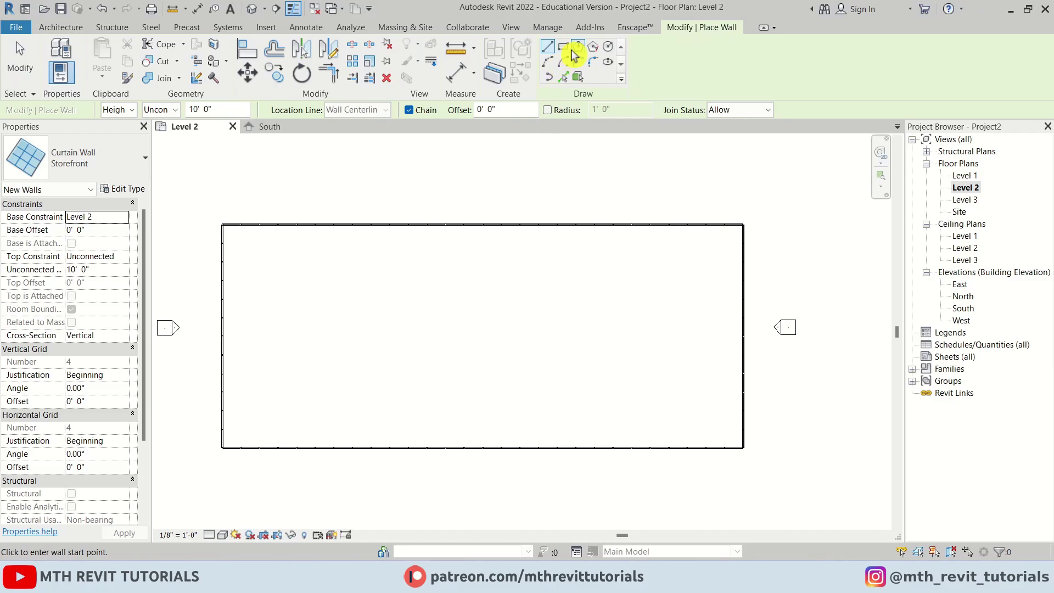
click(564, 47)
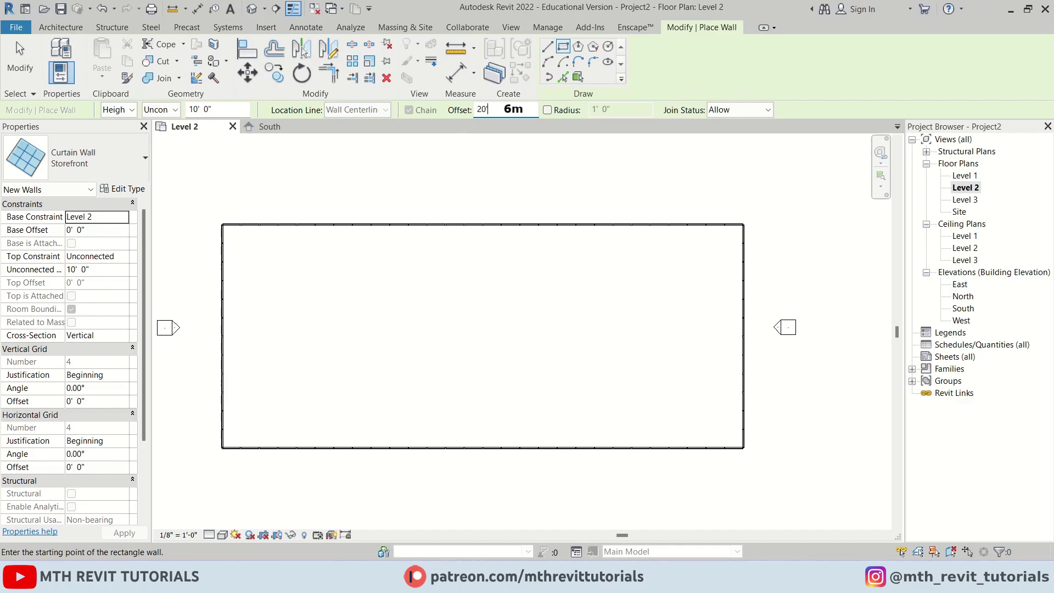
click(224, 226)
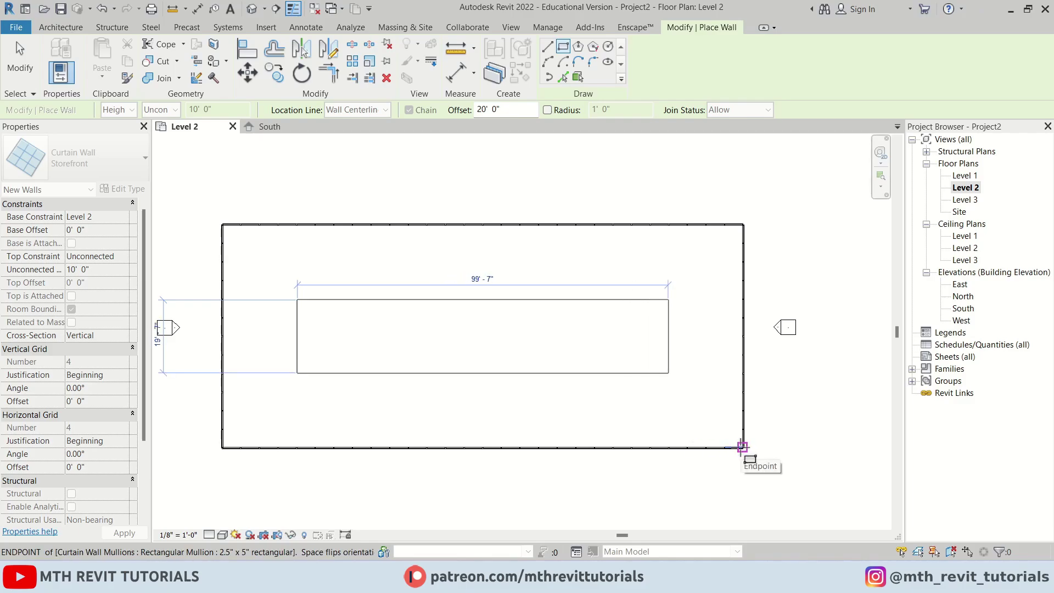
click(742, 447)
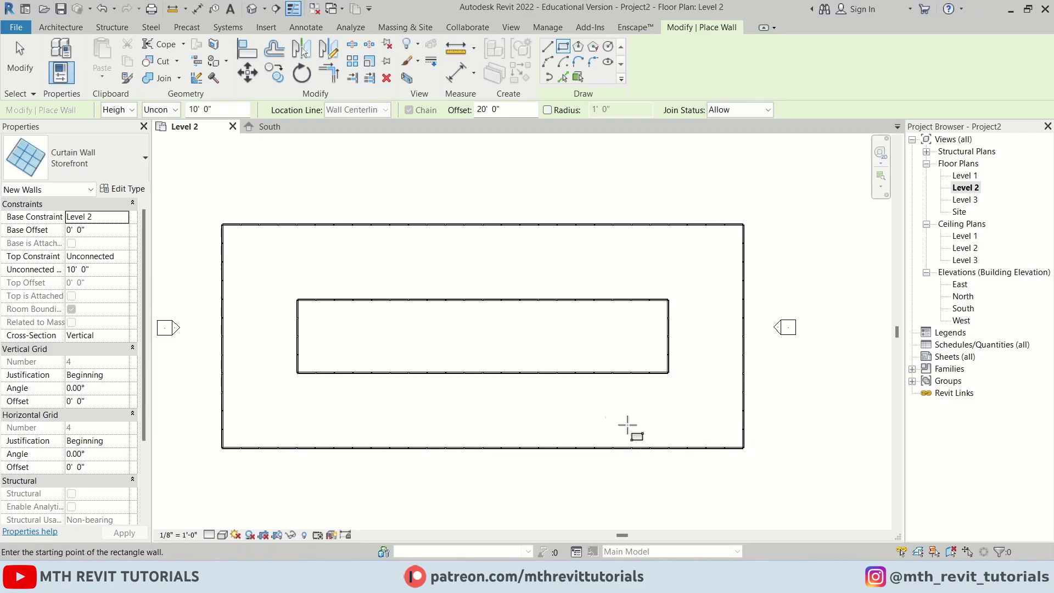
scroll(436, 337, up, 2)
key(Escape)
- Unpin the corner mullions at all four outer corners and at the inner rectangle's northwest, northeast and southwest corners
middle_drag(280, 250, 318, 287)
scroll(318, 287, up, 5)
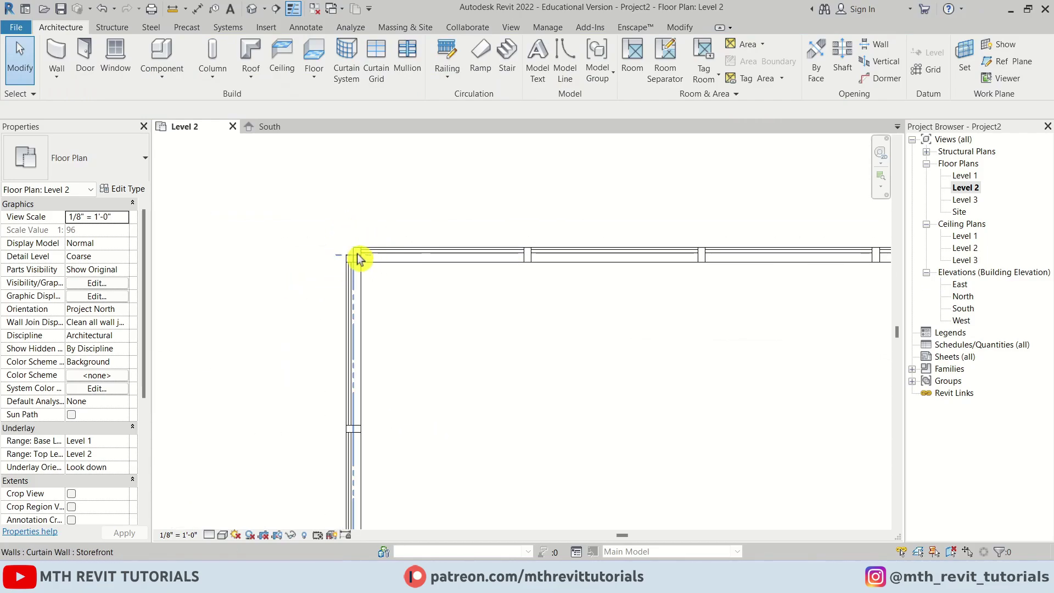
scroll(307, 225, down, 3)
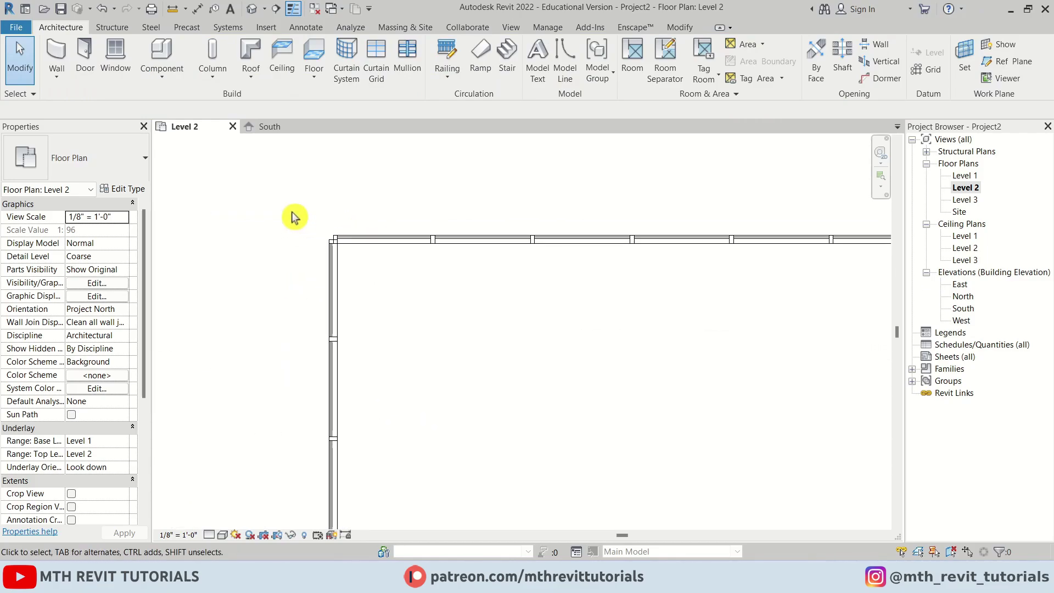
scroll(306, 229, up, 1)
click(341, 236)
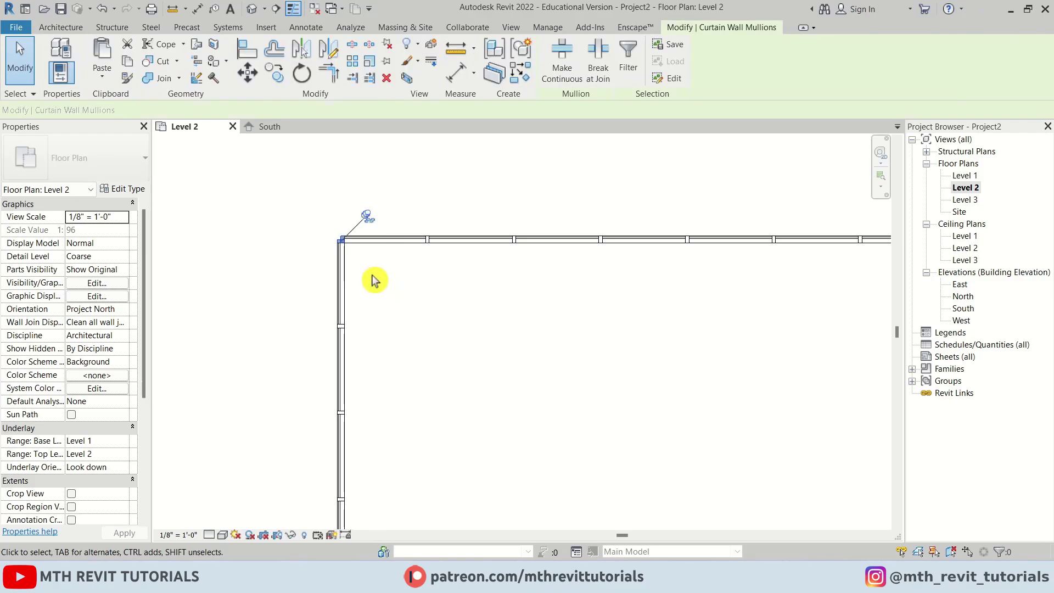
scroll(347, 260, down, 2)
scroll(349, 260, down, 1)
scroll(490, 383, up, 2)
ctrl+drag(413, 332, 482, 387)
scroll(329, 339, down, 3)
middle_drag(874, 337, 536, 324)
ctrl+drag(648, 206, 688, 240)
middle_drag(600, 430, 570, 137)
ctrl+drag(616, 256, 642, 283)
middle_drag(311, 308, 390, 388)
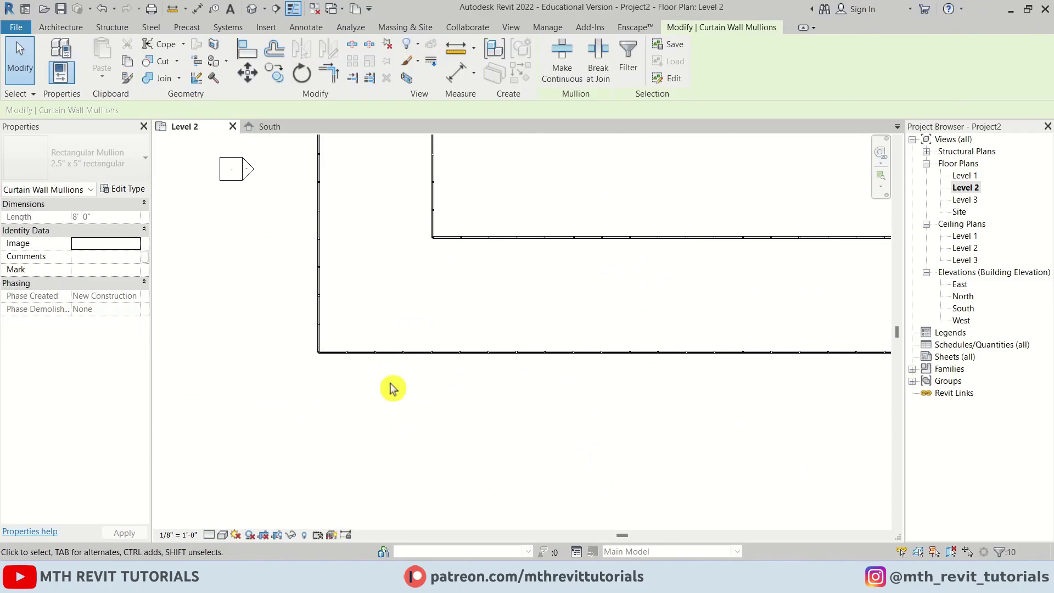
ctrl+drag(290, 341, 340, 370)
middle_drag(495, 278, 441, 393)
scroll(360, 345, up, 3)
ctrl+drag(360, 368, 398, 336)
scroll(329, 390, down, 4)
middle_drag(476, 315, 366, 343)
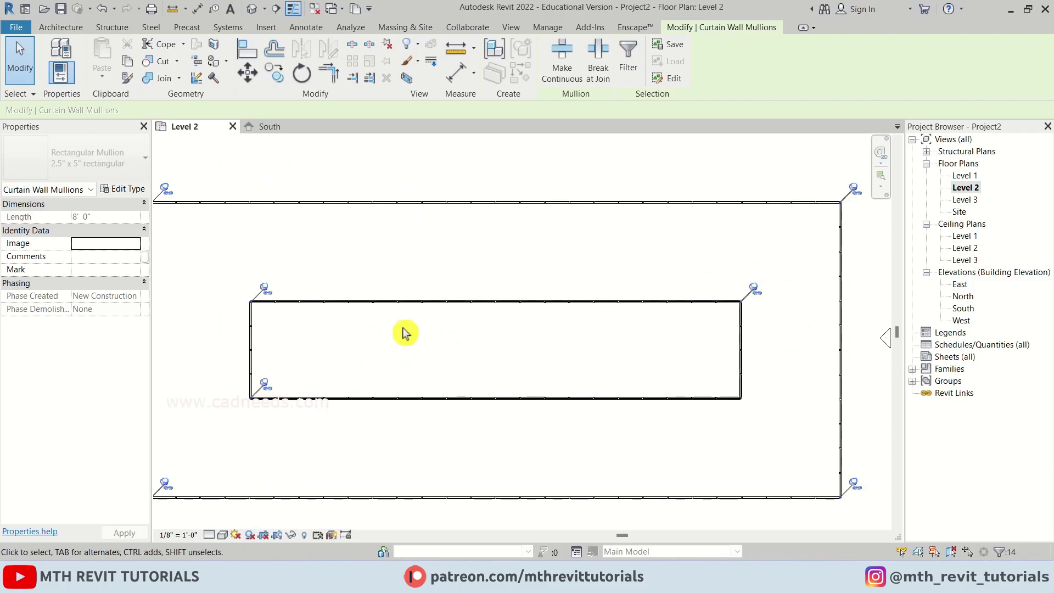
click(390, 47)
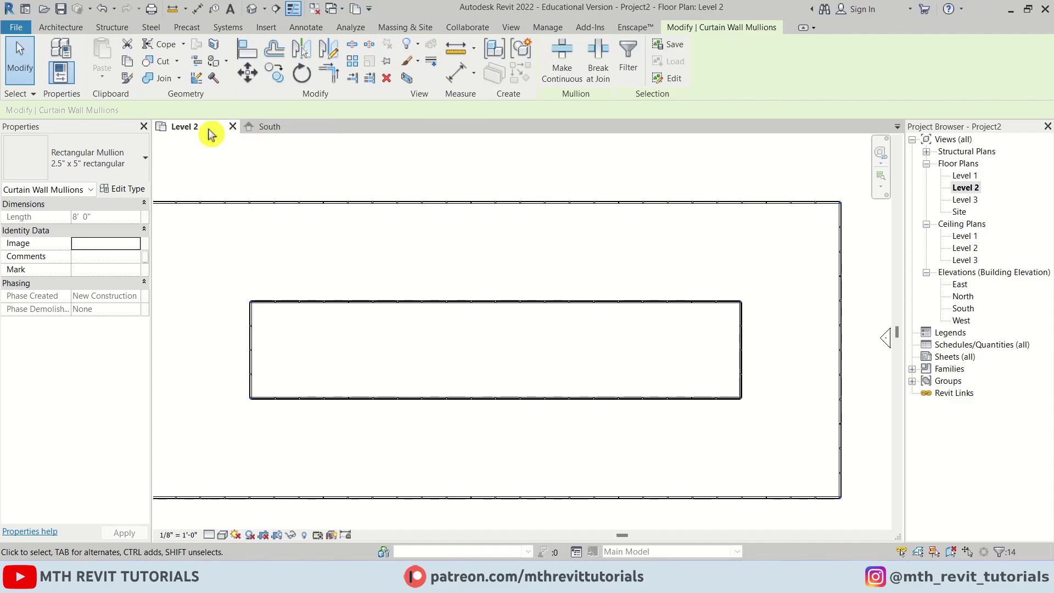
- Change the selected corner mullions to the 5" x 5" Quad Corner type, deleting the overlapping mullions, and inspect the northwest corner
click(135, 159)
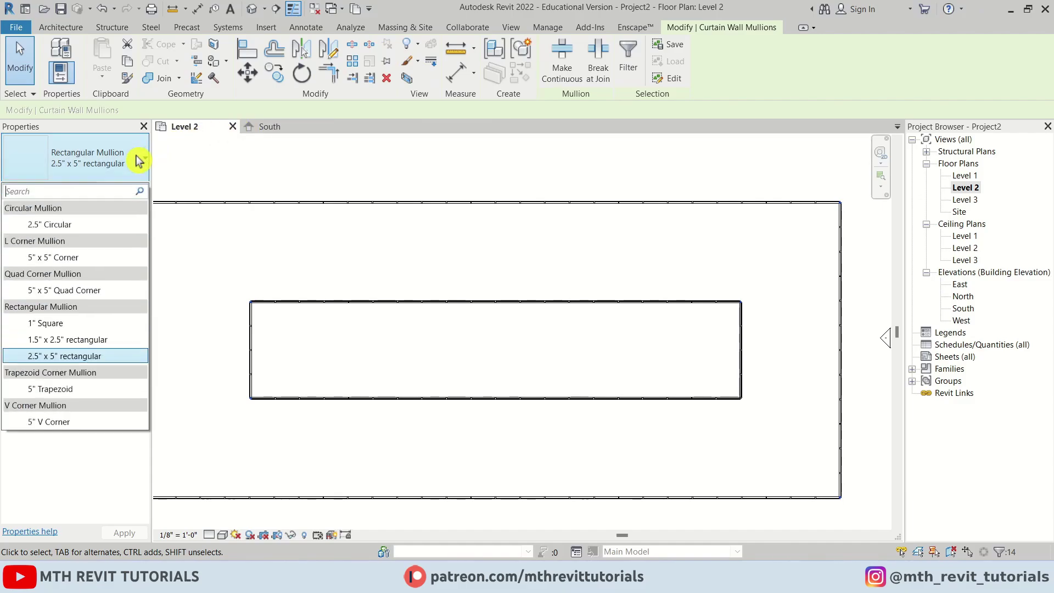
click(102, 291)
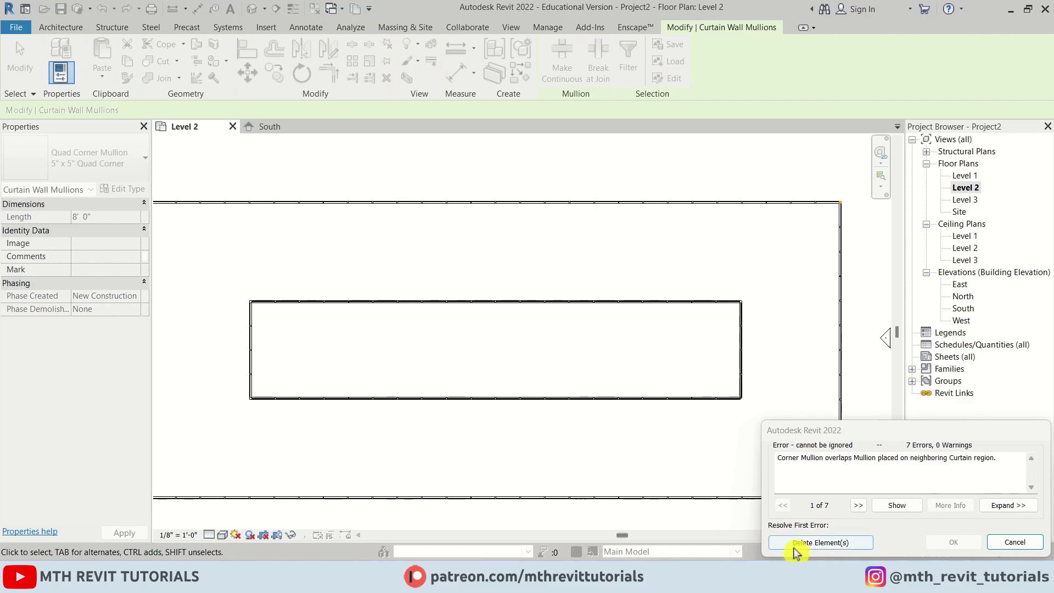
click(795, 546)
middle_drag(297, 357, 426, 380)
scroll(370, 341, up, 6)
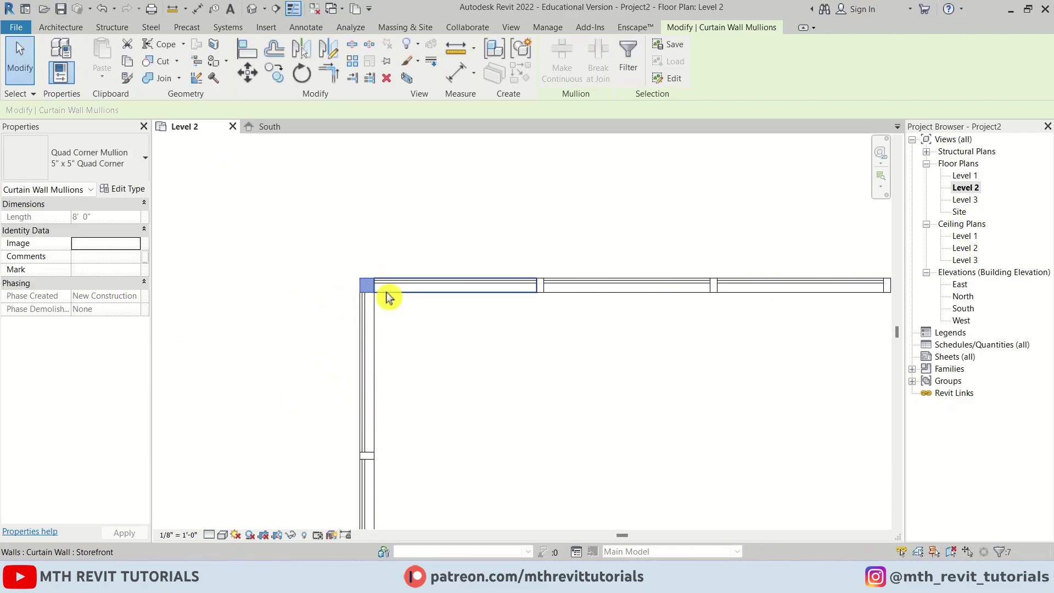
- Clear the mullion selection and inspect the nested storefront walls in plan and in the 3D view
scroll(467, 426, down, 2)
middle_drag(439, 380, 301, 193)
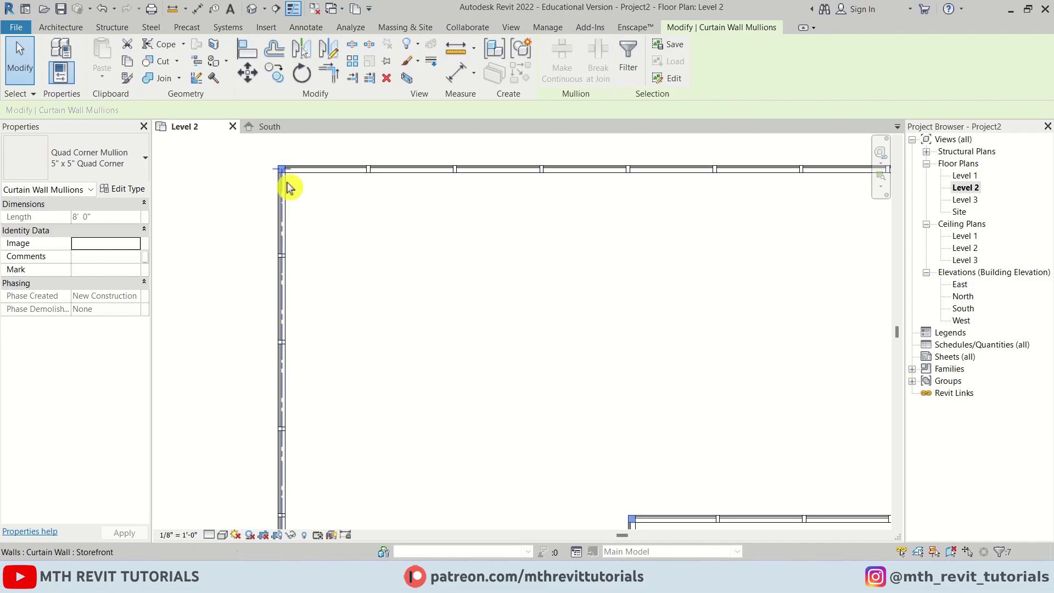
scroll(332, 292, down, 2)
key(Escape)
scroll(400, 278, down, 3)
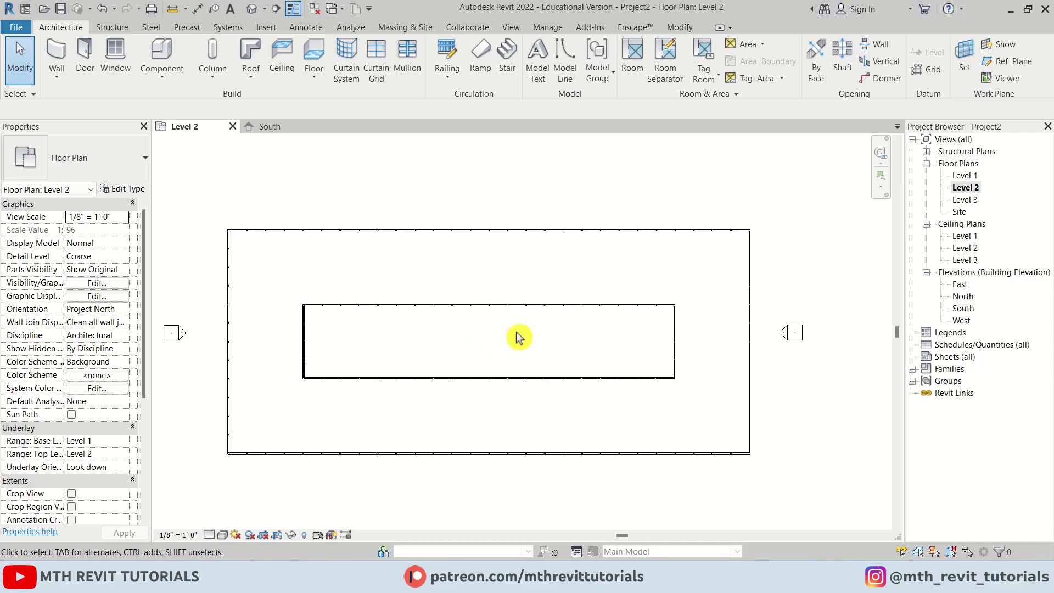
scroll(527, 354, down, 3)
middle_drag(527, 353, 506, 363)
scroll(508, 341, up, 3)
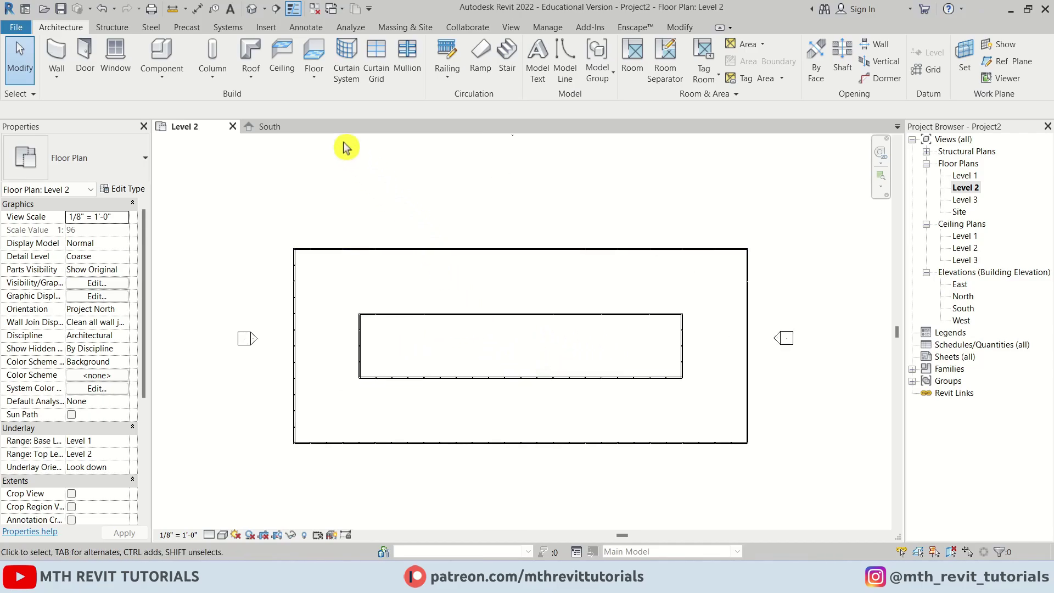
click(258, 12)
shift+middle_drag(581, 273, 414, 485)
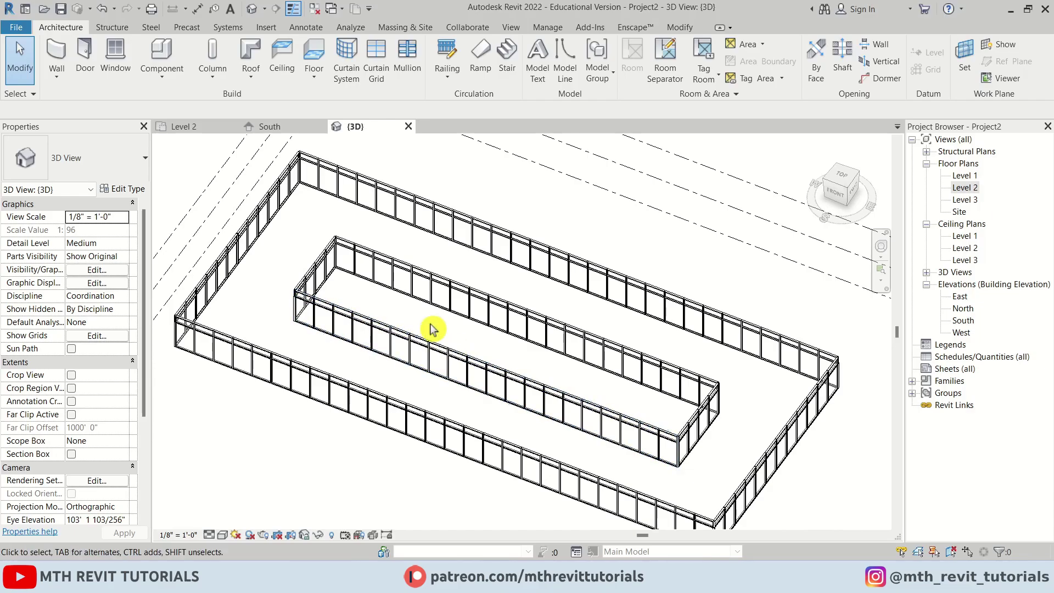
- Start a Generic - 12" floor on Level 2 and draw its rectangular boundary between the outer storefront rectangle's northeast and southwest corners
click(204, 132)
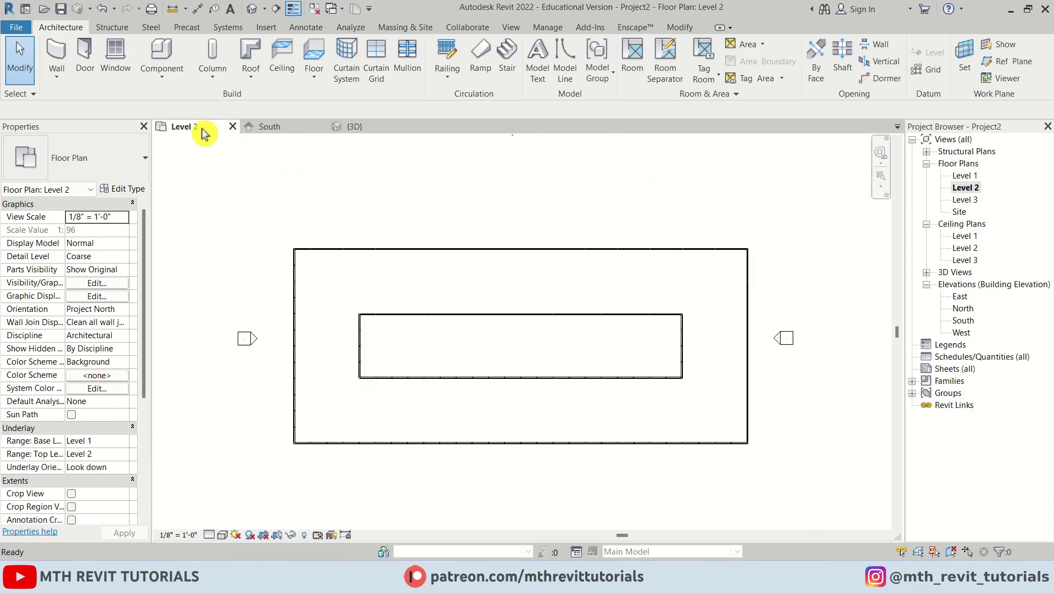
click(312, 62)
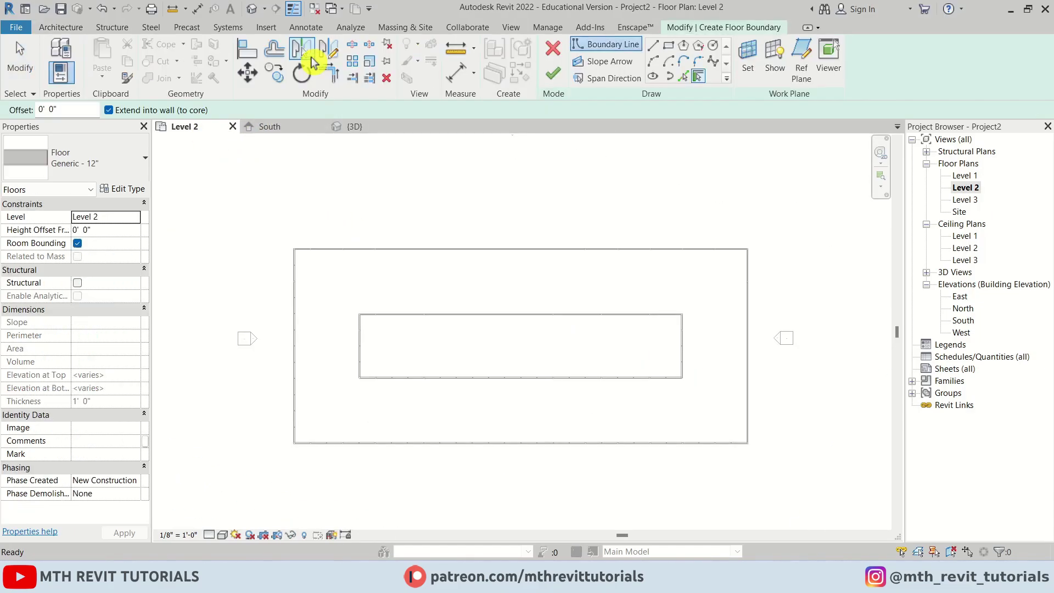
click(669, 46)
scroll(714, 231, up, 5)
click(742, 227)
scroll(714, 263, down, 4)
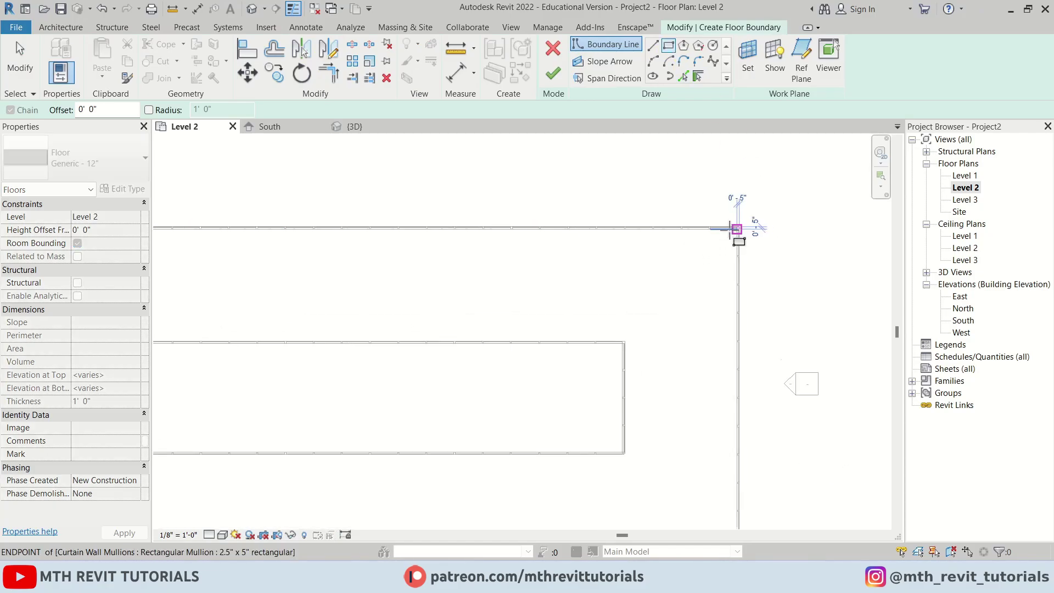
scroll(426, 400, up, 4)
scroll(425, 401, up, 3)
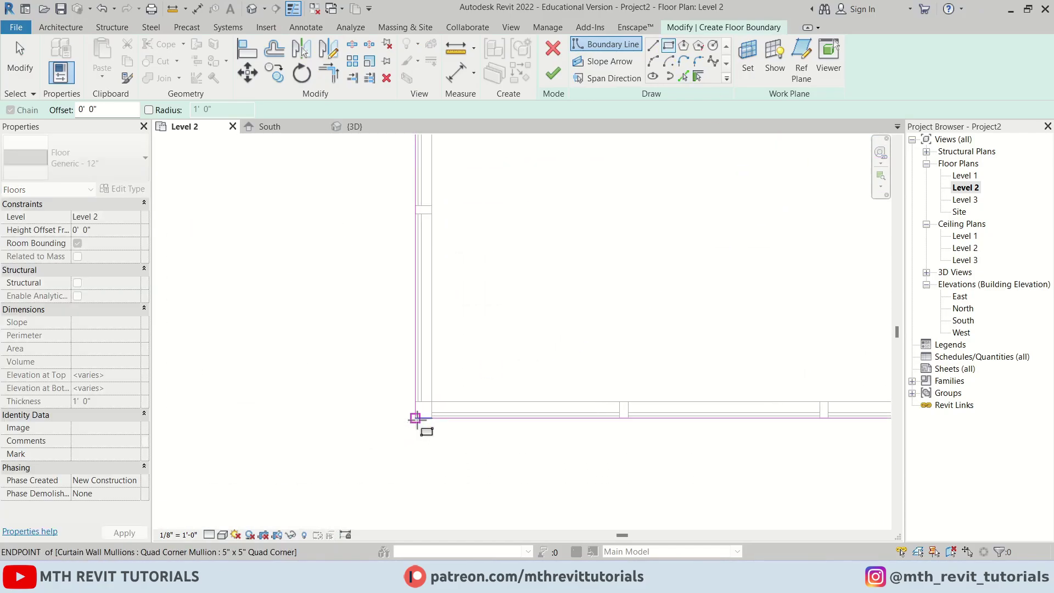
click(416, 419)
scroll(275, 459, down, 4)
scroll(251, 275, up, 5)
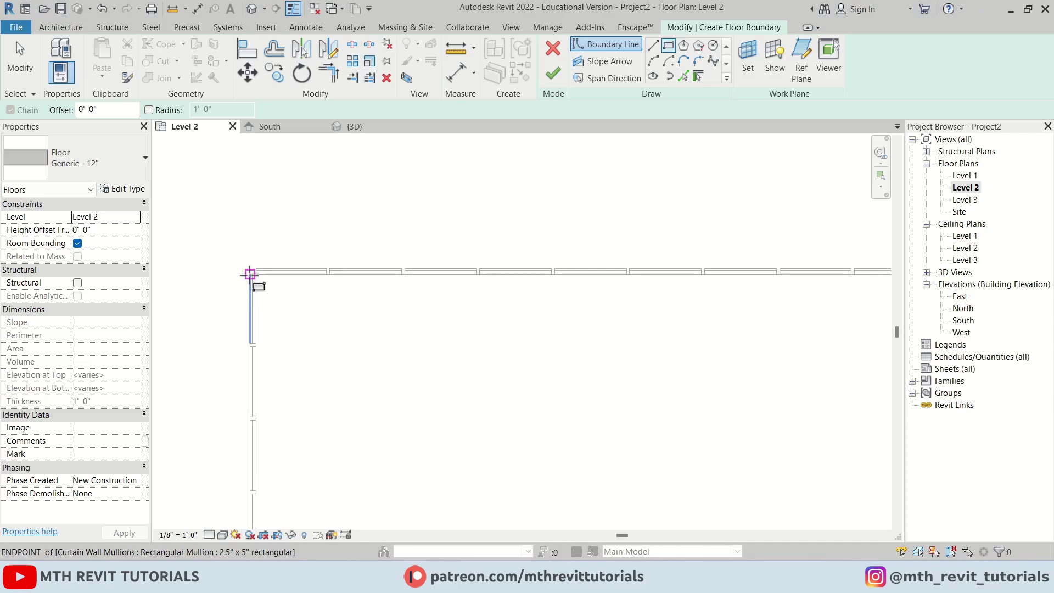
click(250, 268)
scroll(523, 388, down, 4)
scroll(341, 310, up, 6)
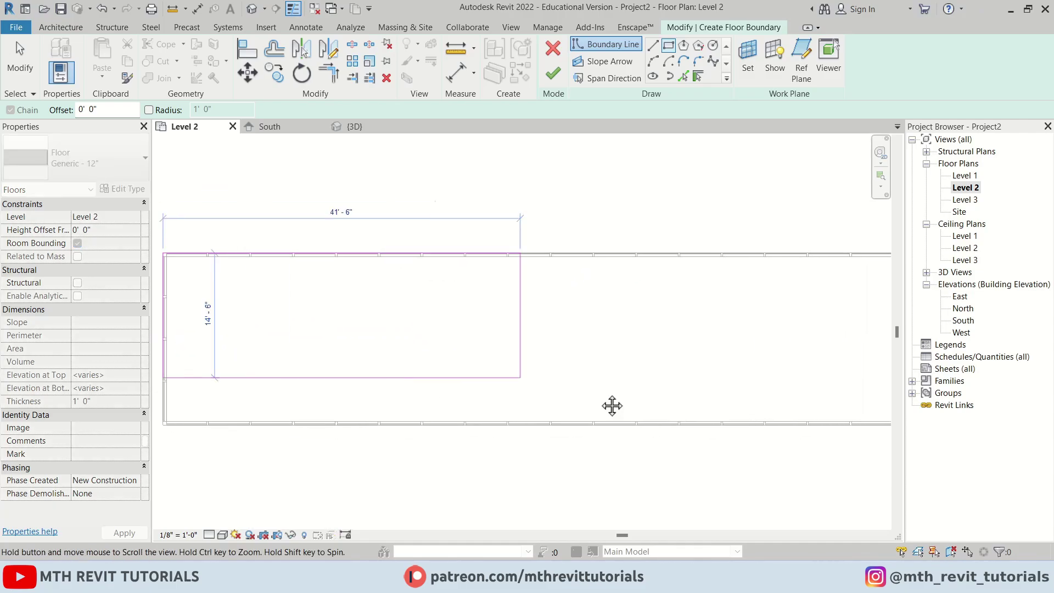
key(Delete)
- Draw the rectangular opening boundary from the inside northwest corner to the southeast corner of the inner storefront walls
scroll(347, 311, up, 6)
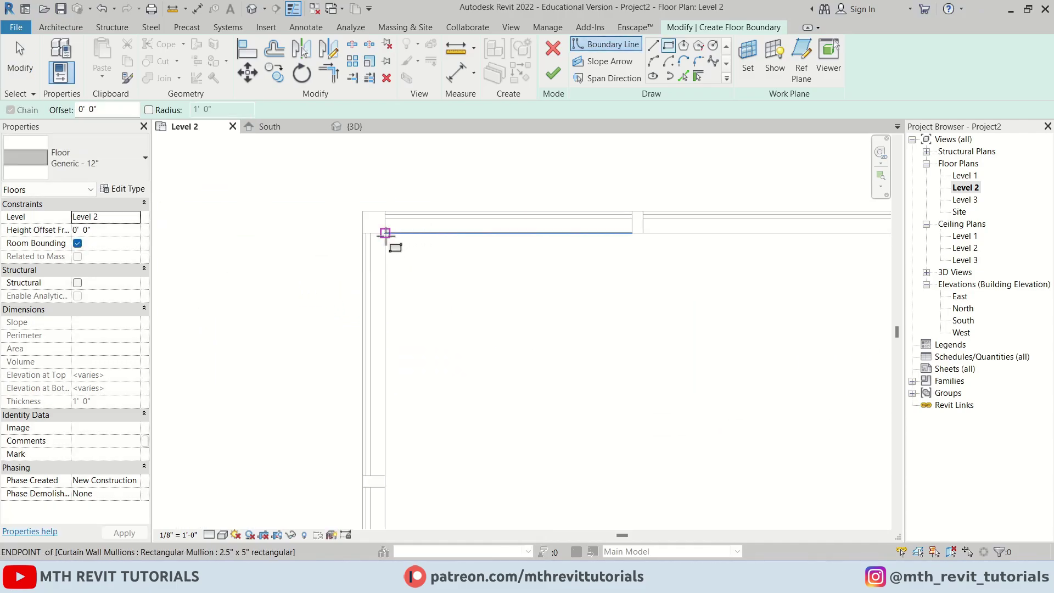
click(385, 233)
scroll(330, 258, down, 4)
scroll(769, 384, up, 5)
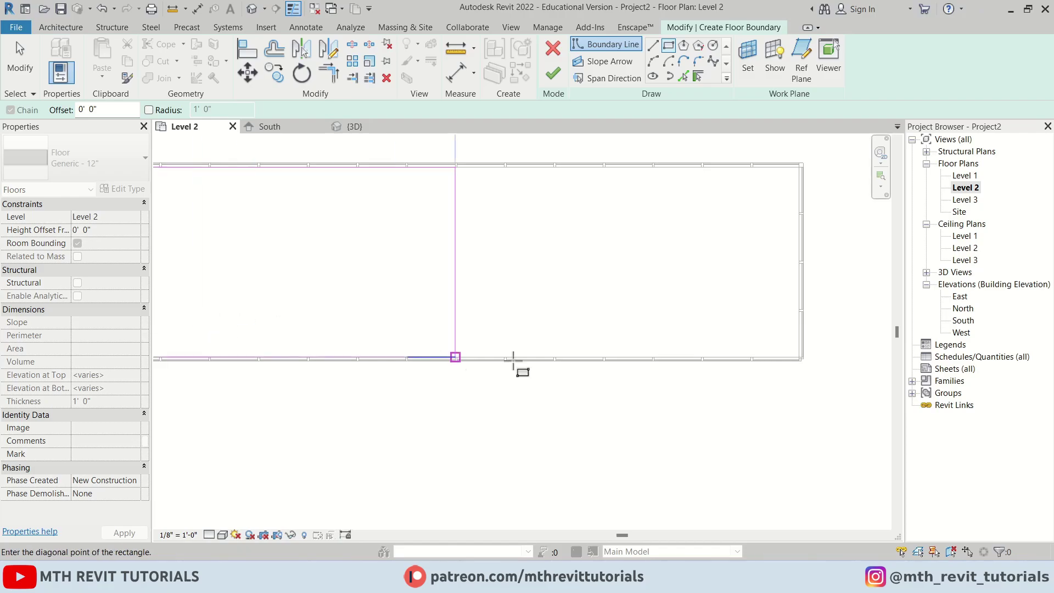
scroll(789, 360, up, 4)
click(792, 362)
- Check the inner boundary's alignment at the southeast corner and finish the floor sketch
scroll(723, 467, down, 5)
middle_drag(774, 296, 532, 532)
middle_drag(600, 417, 707, 183)
scroll(613, 418, up, 3)
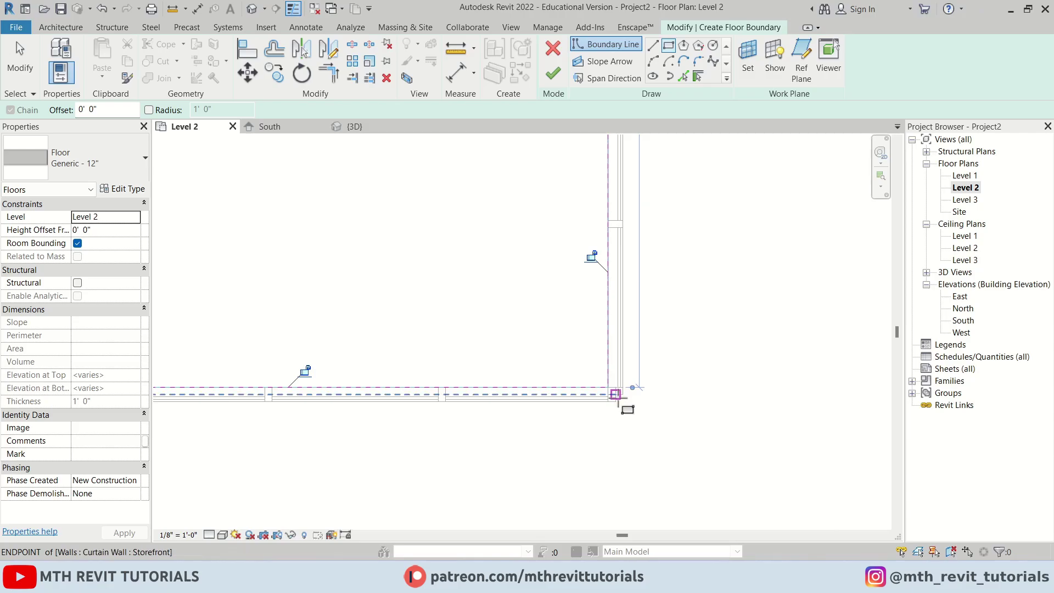
scroll(686, 417, down, 4)
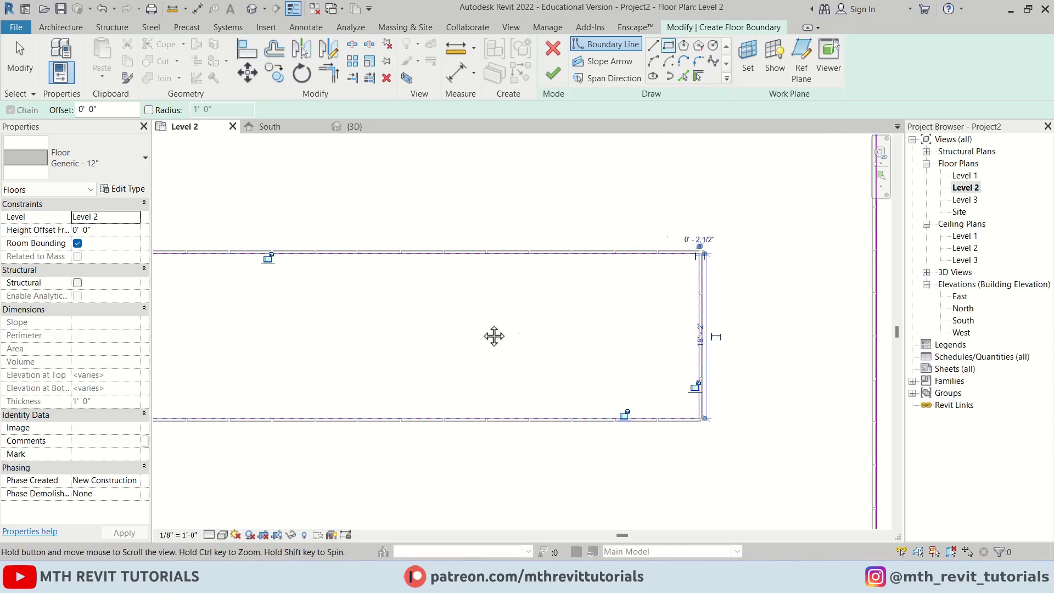
middle_drag(478, 337, 566, 327)
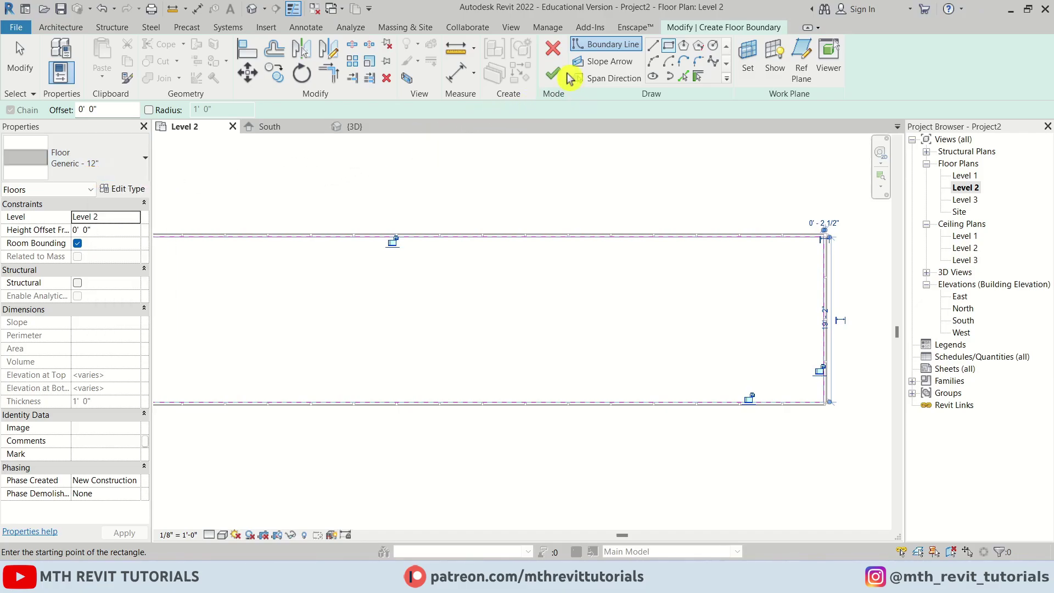
click(566, 74)
- In the 3D view, copy the selected Level 2 floor and paste it aligned to Level 3
click(375, 128)
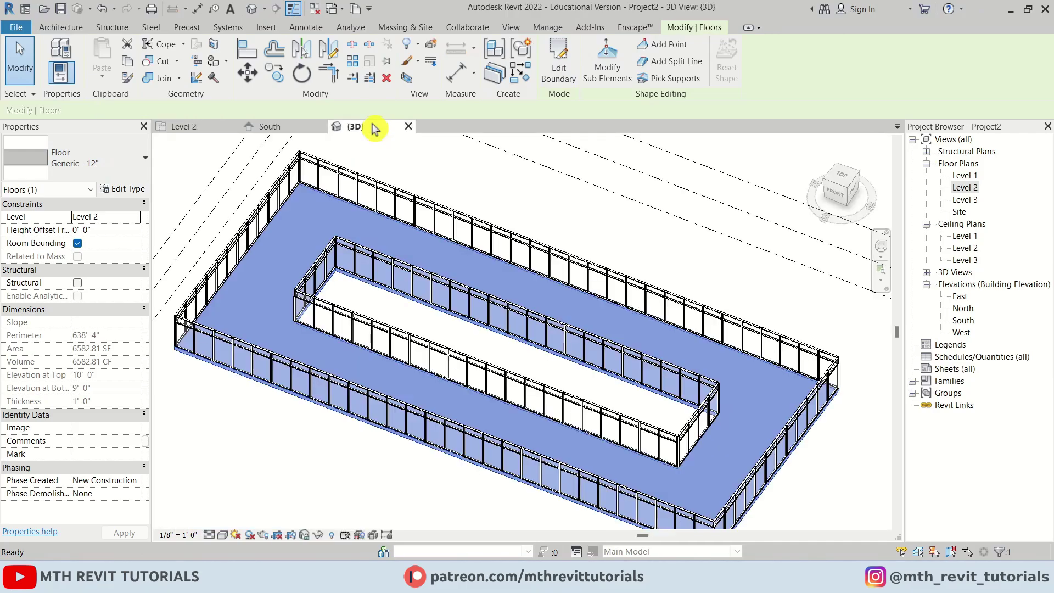
shift+middle_drag(273, 329, 481, 460)
scroll(420, 385, up, 1)
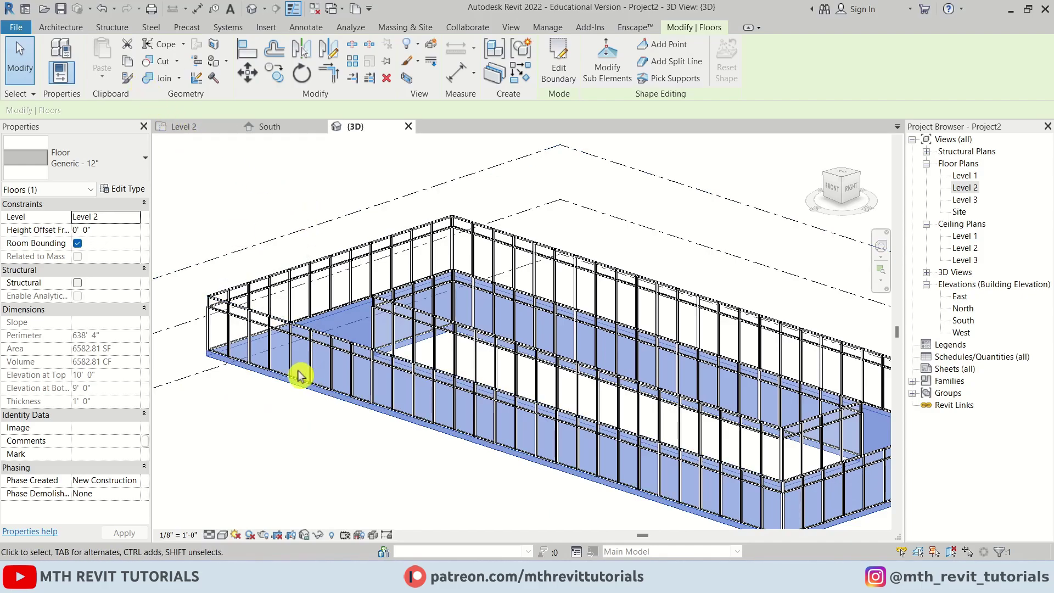
click(128, 69)
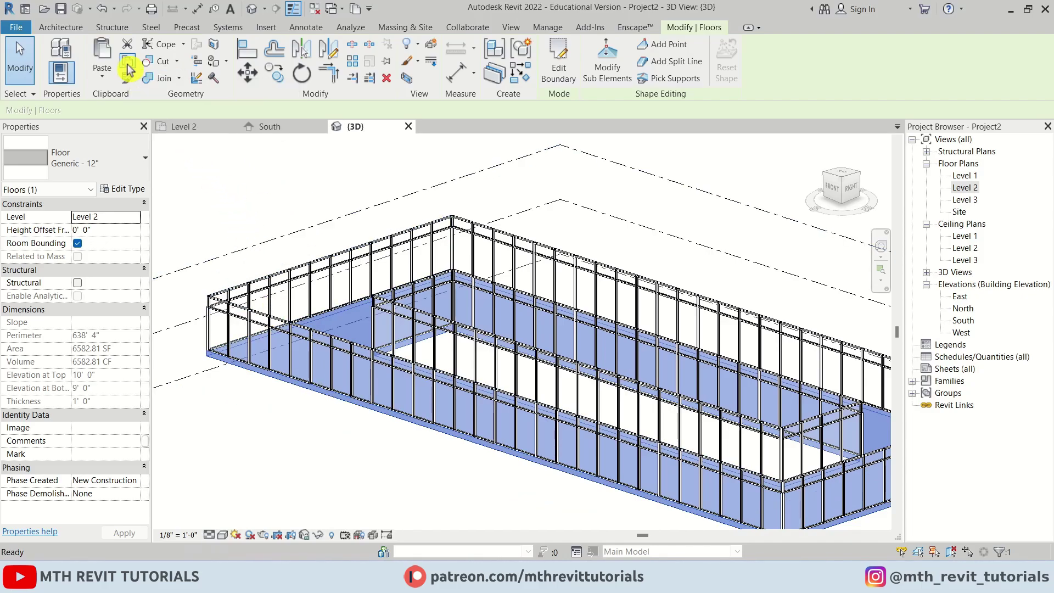
click(102, 74)
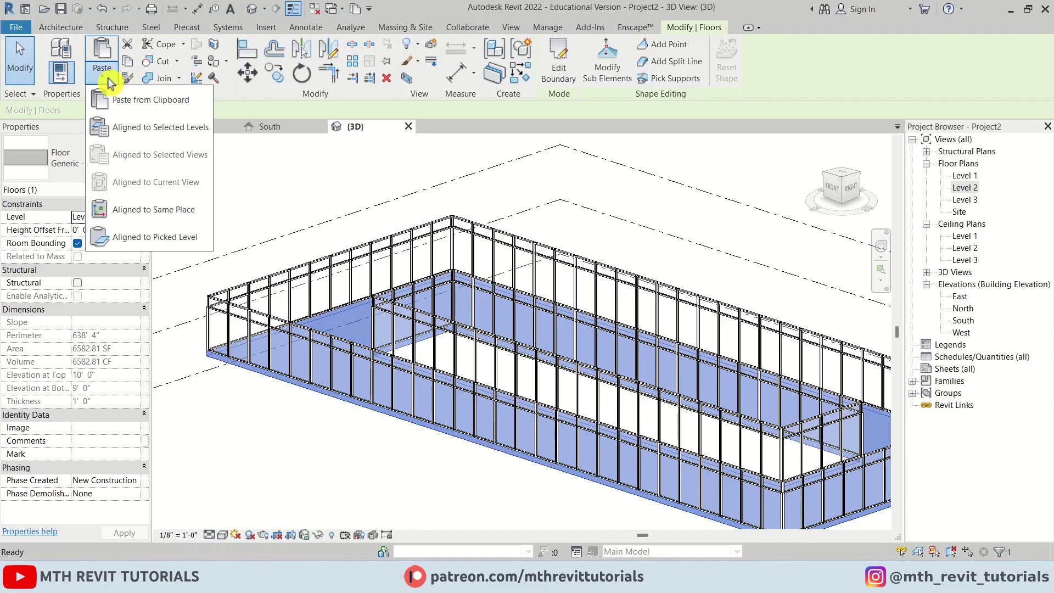
click(155, 129)
drag(739, 214, 519, 204)
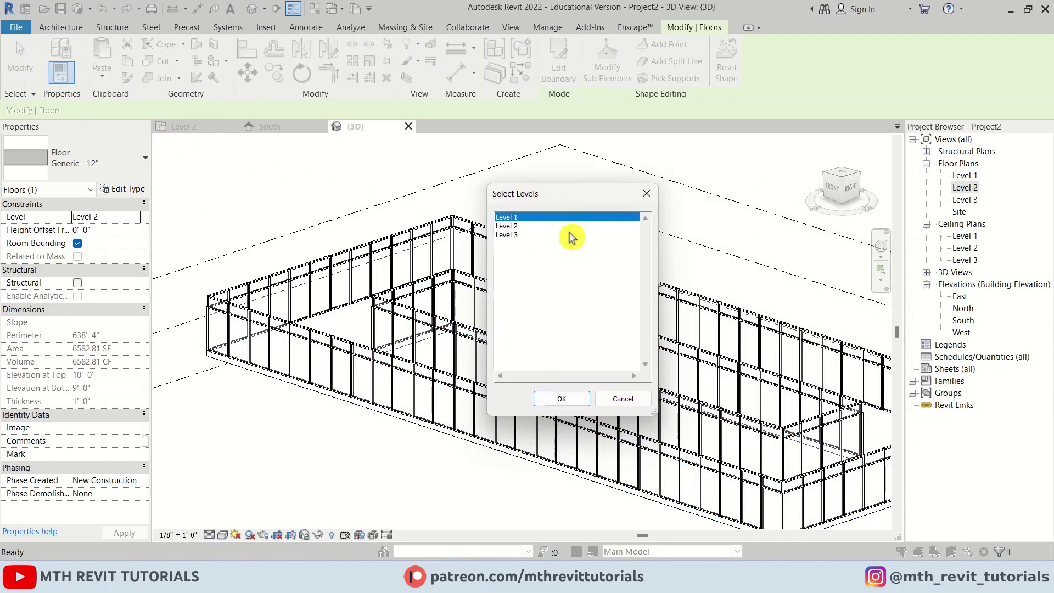
click(511, 236)
click(561, 398)
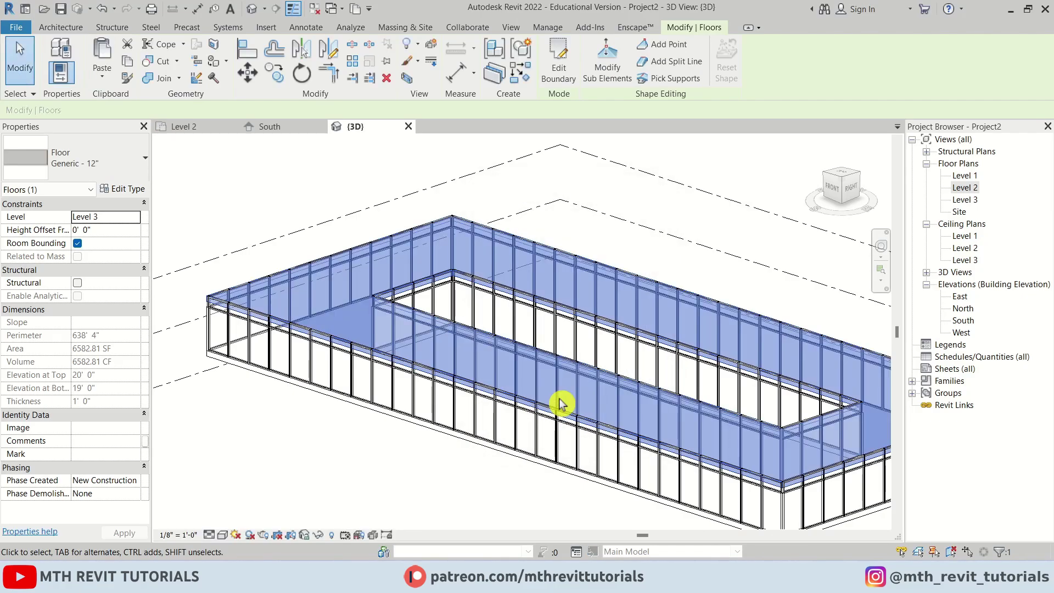
- Clear the floor selection and switch the 3D view to the Shaded visual style
click(381, 459)
scroll(402, 335, down, 2)
shift+middle_drag(443, 372, 483, 415)
key(s)
scroll(443, 424, up, 2)
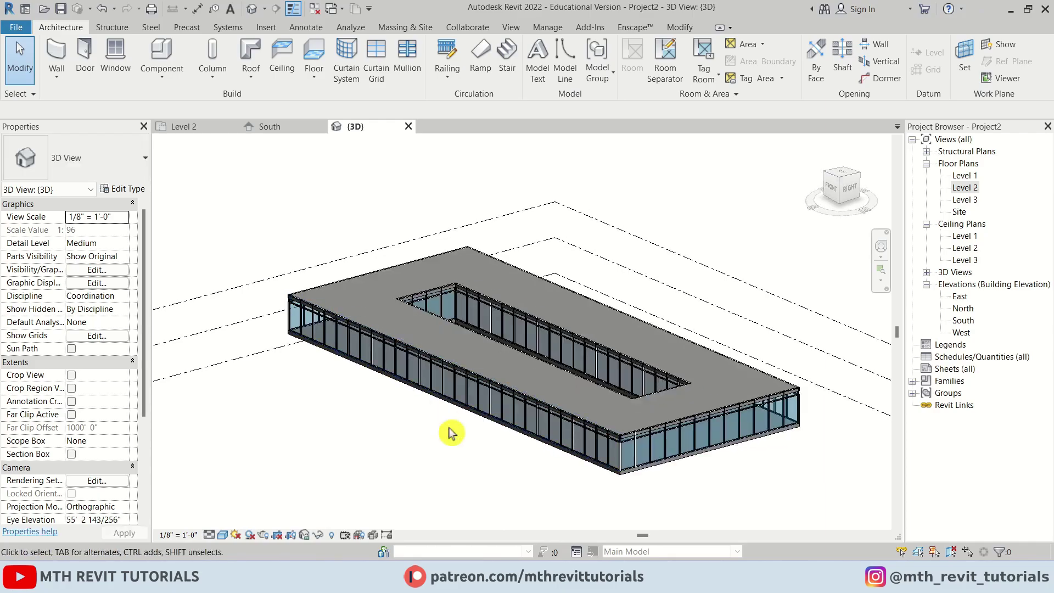
- Attach the tops of the outer storefront wall chain to the Level 3 floor, deleting the mullions that lose their grid
scroll(591, 464, up, 4)
mouse_move(591, 463)
middle_down()
mouse_move(741, 418)
mouse_move(635, 429)
middle_up()
scroll(636, 429, up, 2)
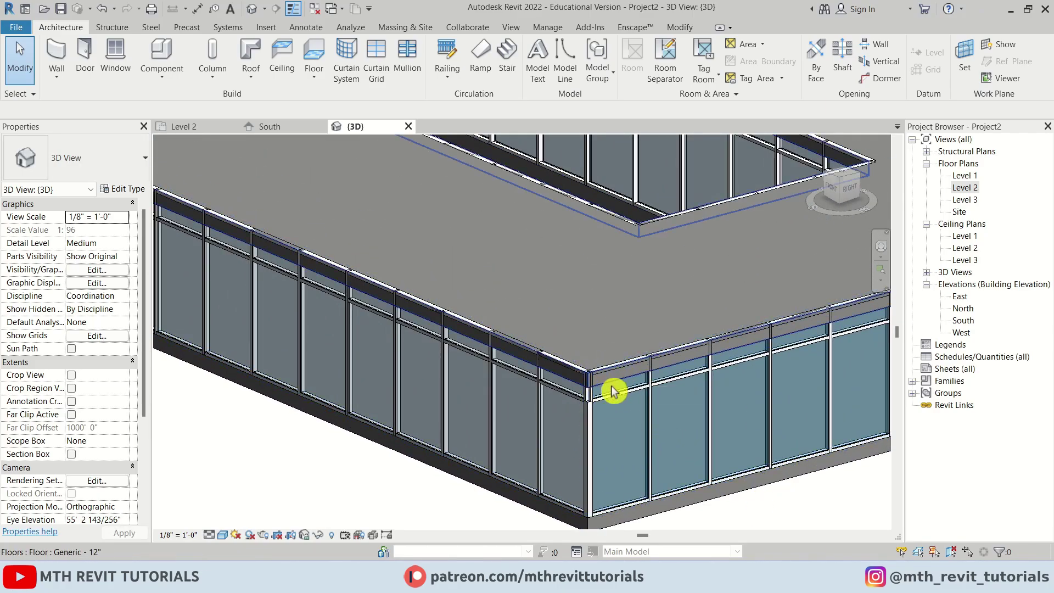
key(Tab)
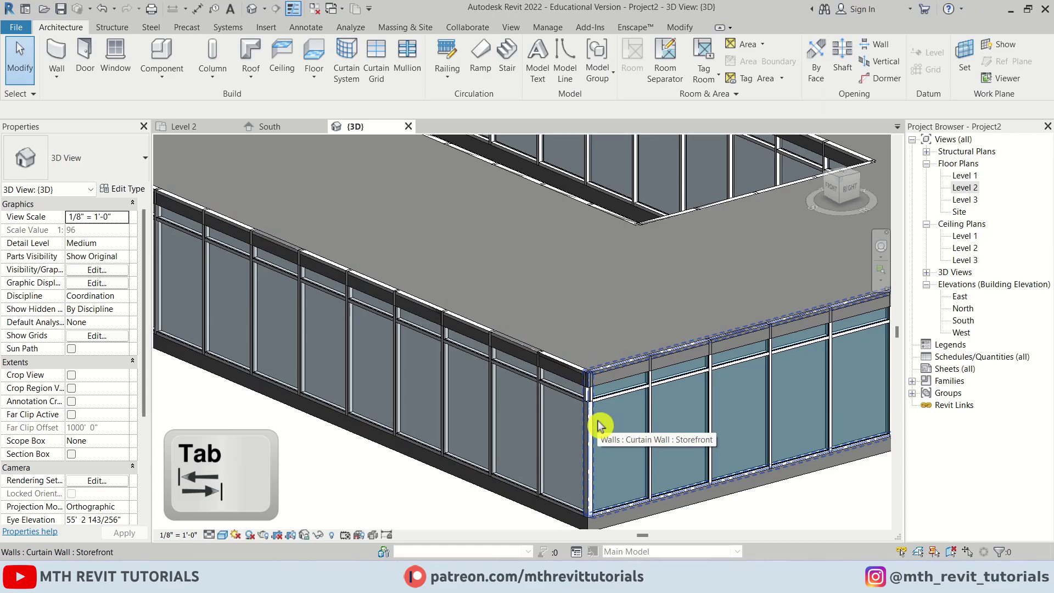
key(Tab)
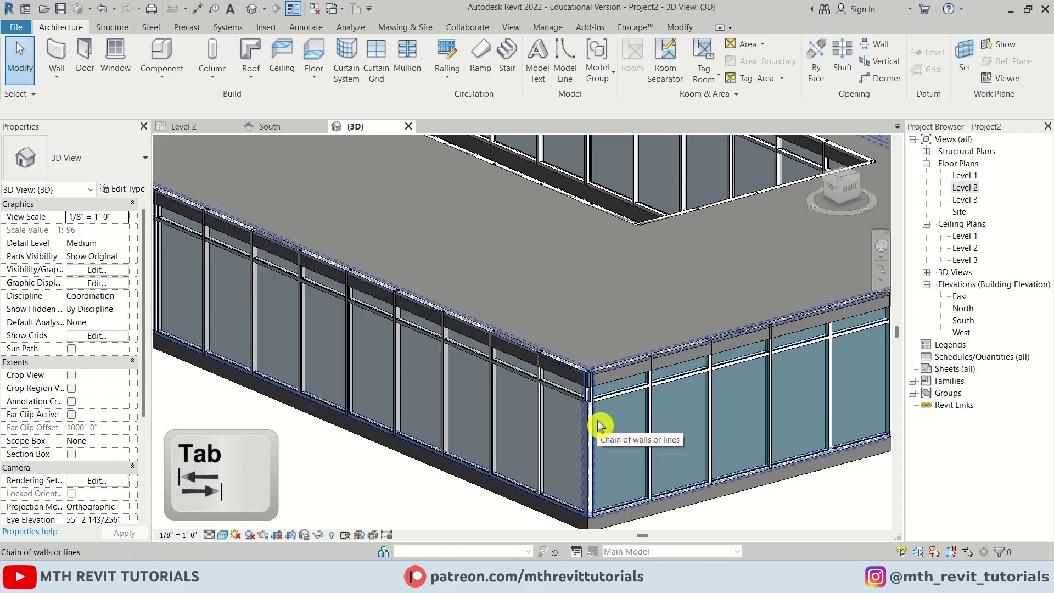
click(599, 426)
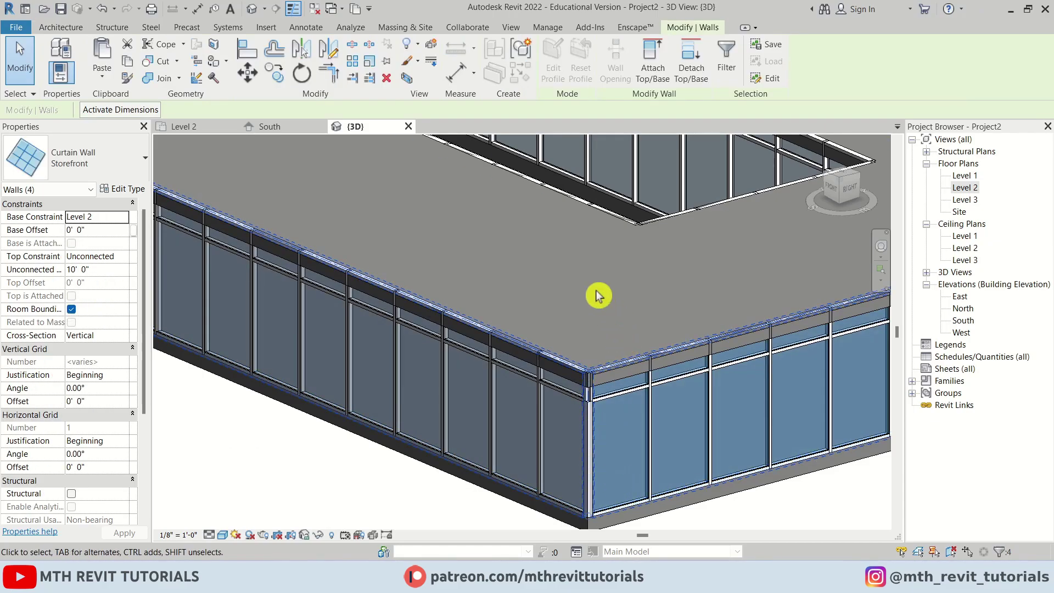
click(652, 82)
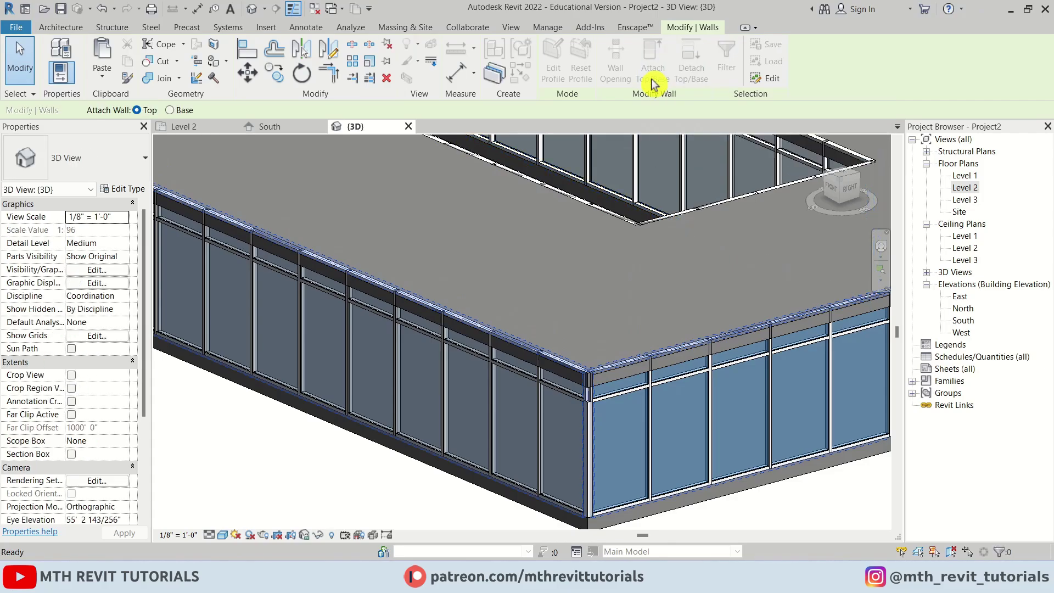
click(620, 385)
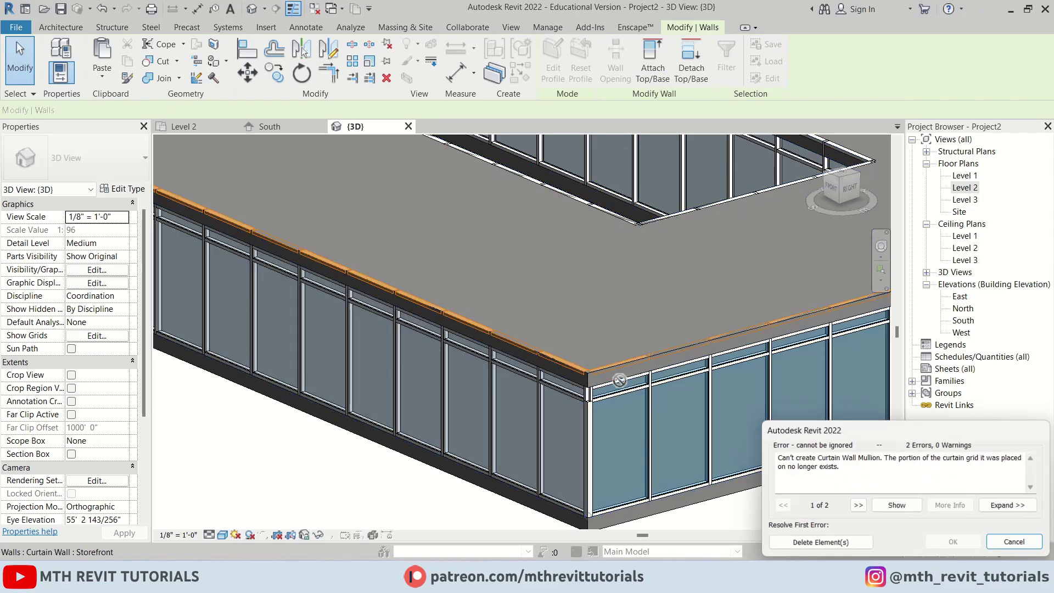
click(814, 542)
scroll(549, 409, up, 3)
key(Escape)
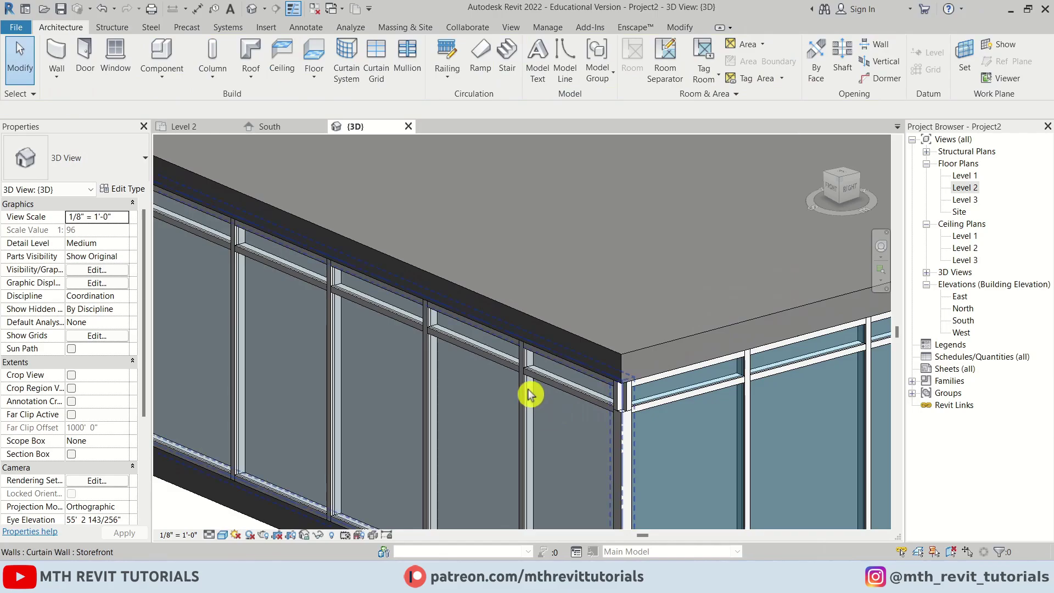
- Attach the tops of the inner storefront wall chain to the Level 3 floor, deleting the conflicting mullions
scroll(540, 409, down, 4)
middle_drag(529, 242, 533, 417)
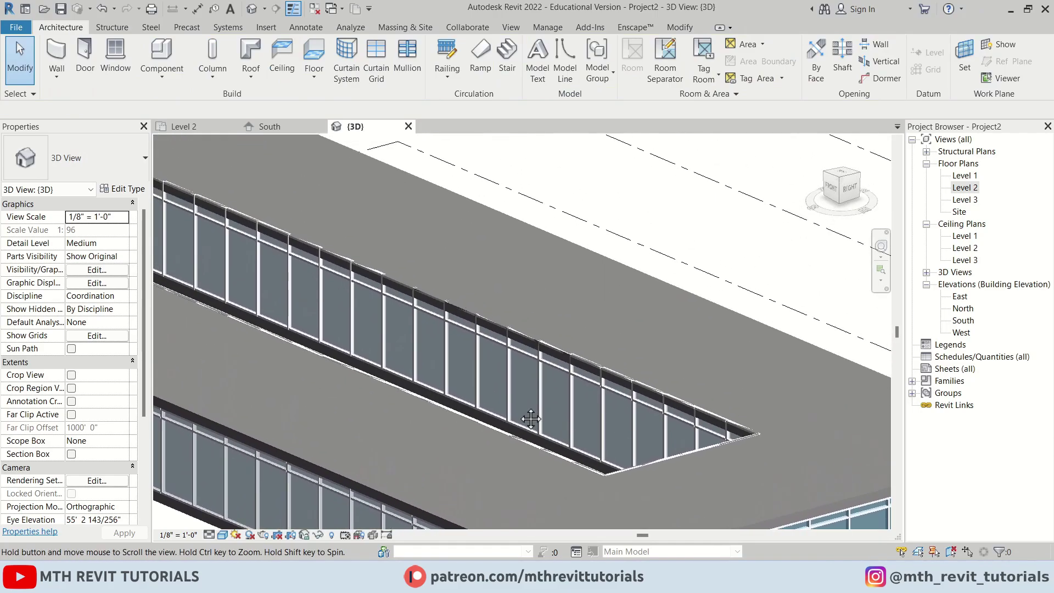
key(Tab)
click(578, 404)
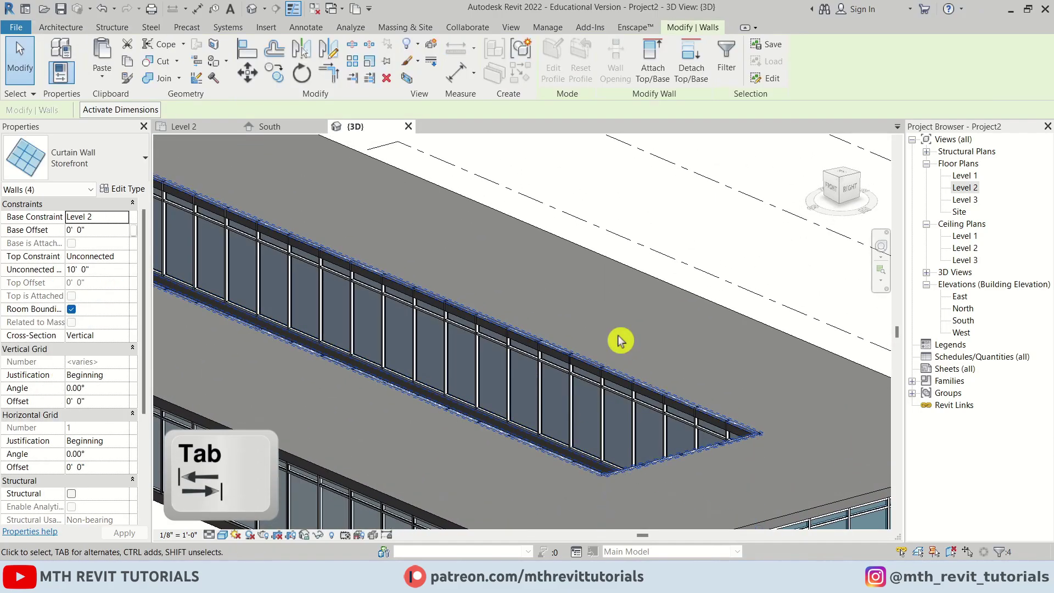
click(653, 68)
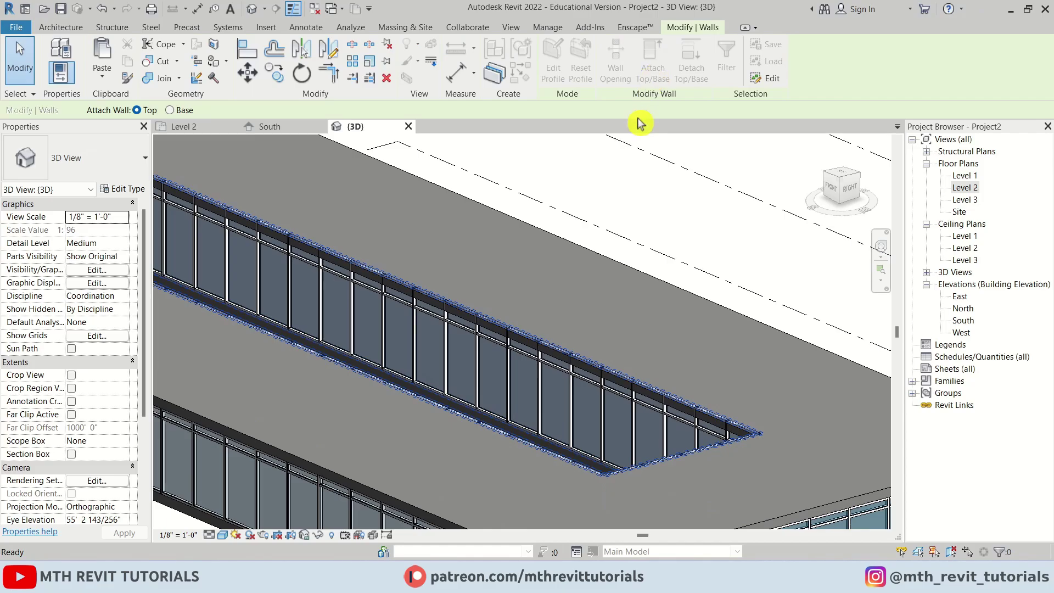
click(522, 268)
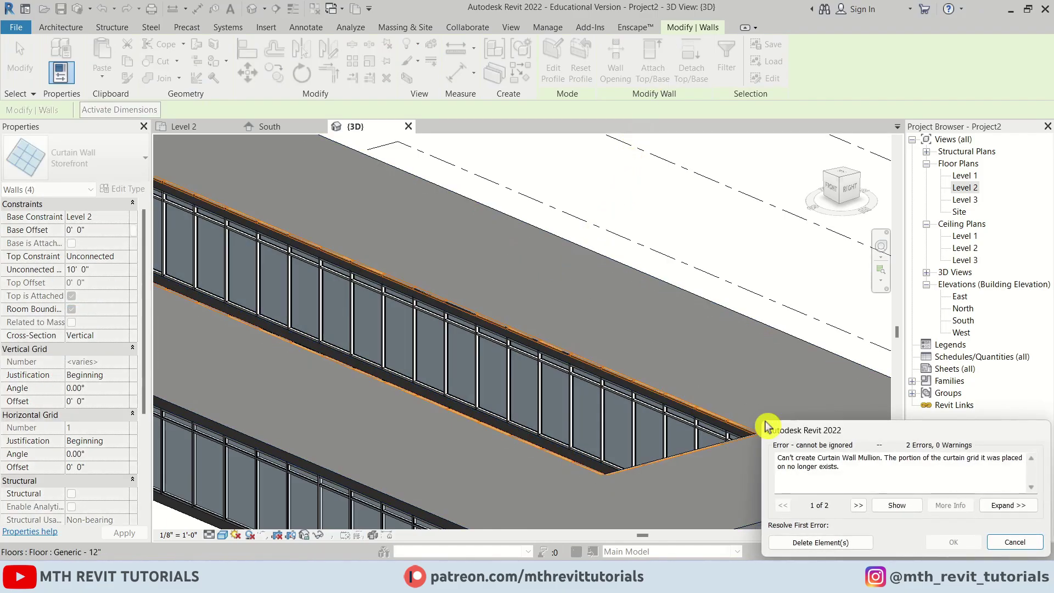
click(815, 545)
scroll(600, 328, down, 3)
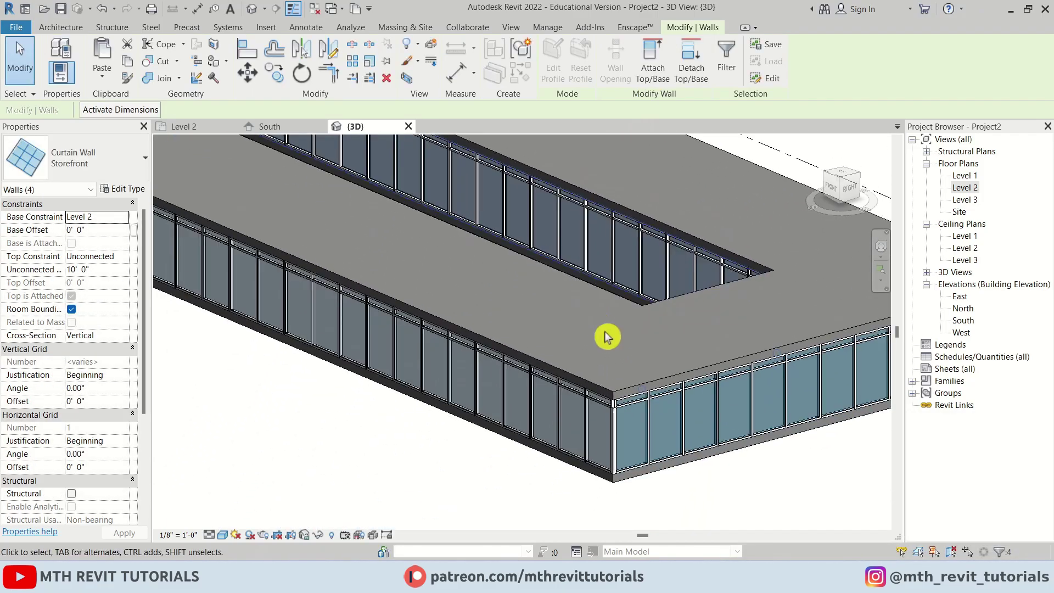
key(Escape)
- Set the Storefront curtain wall type's horizontal grid spacing to 7' 0" and clear the wall selection
scroll(509, 374, up, 5)
click(498, 344)
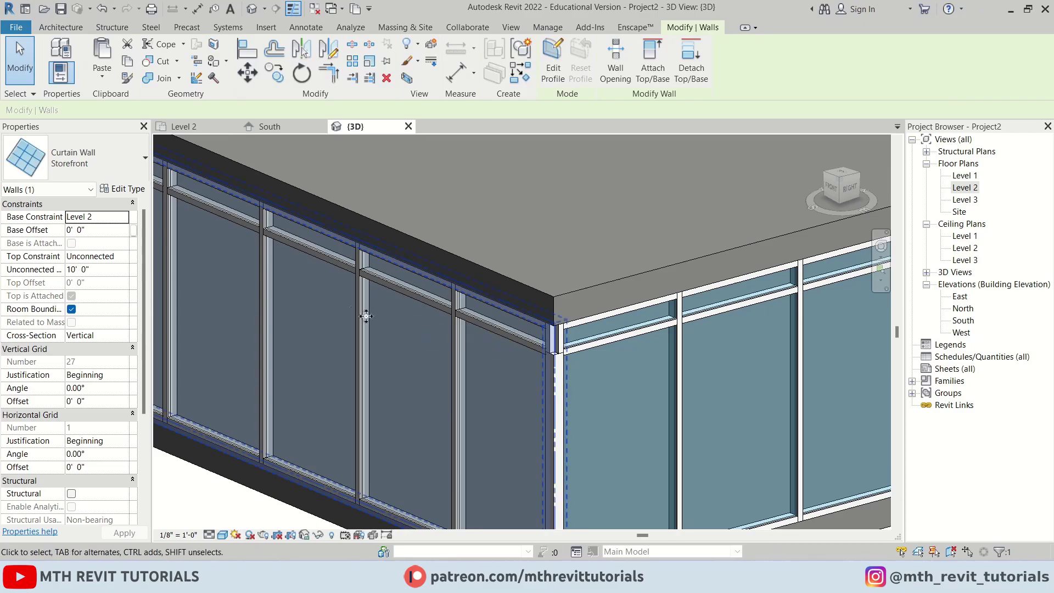
click(136, 194)
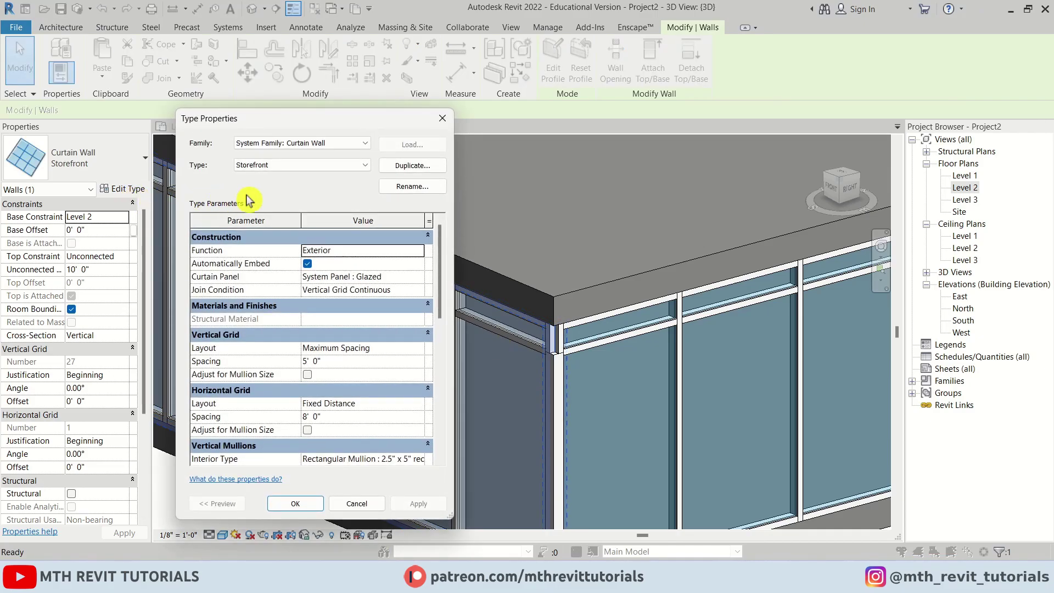
scroll(387, 387, down, 1)
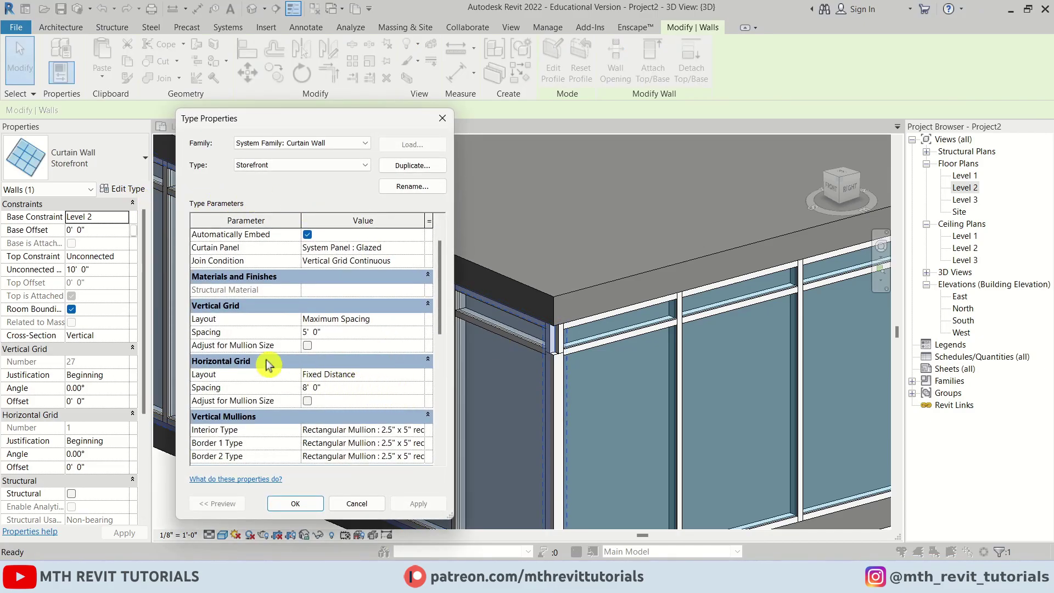
click(308, 388)
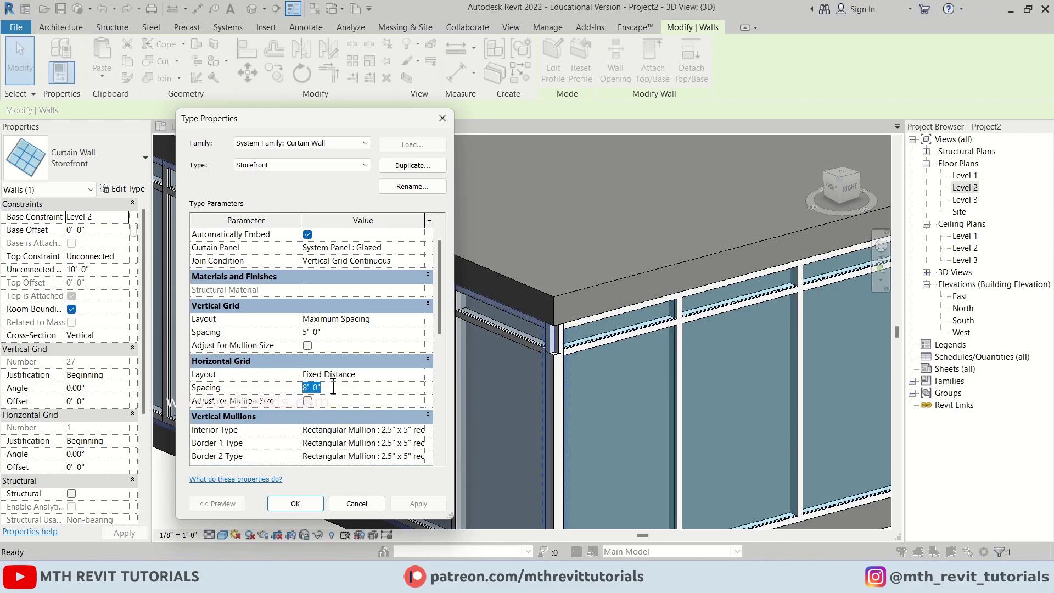
scroll(351, 422, up, 1)
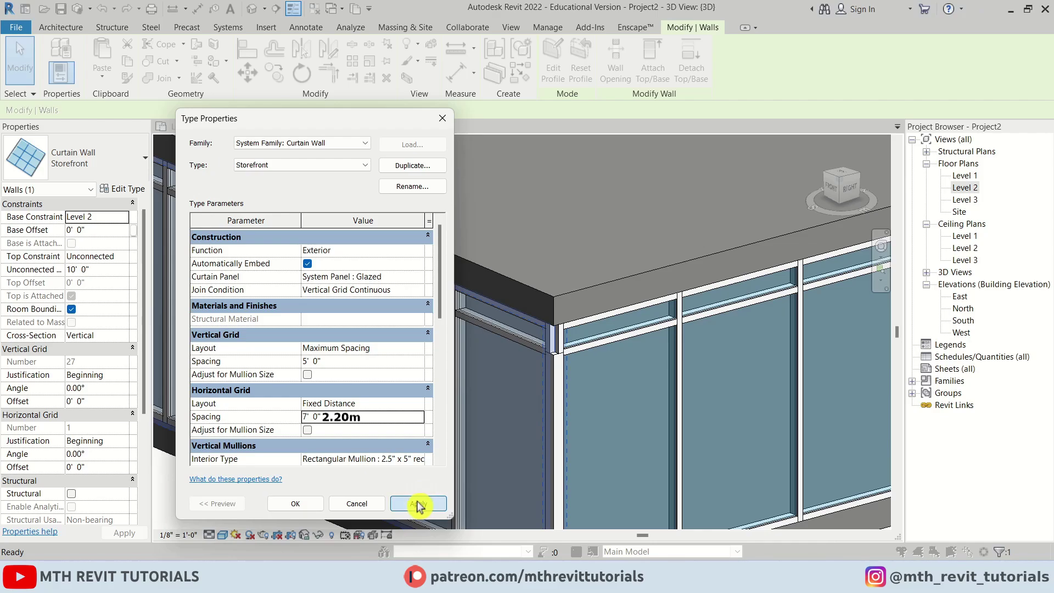
click(301, 502)
key(Escape)
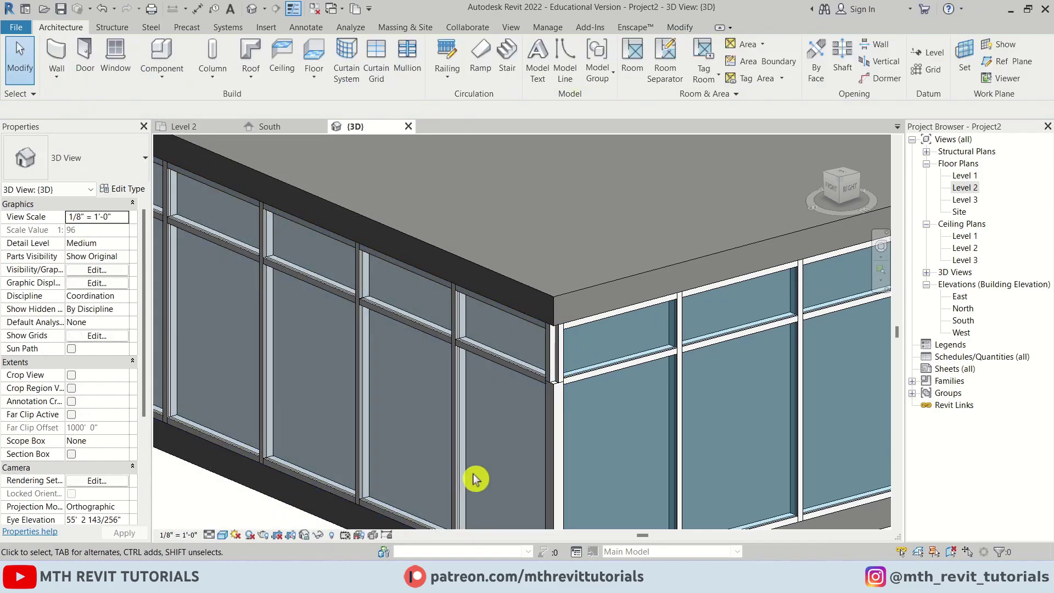
- Change the short upper mullions at the four outer storefront corners to 5" x 5" Quad Corner, deleting the overlapping mullions
scroll(537, 339, up, 2)
drag(503, 202, 637, 445)
scroll(399, 386, down, 5)
shift+middle_drag(399, 386, 702, 418)
scroll(704, 422, up, 4)
ctrl+drag(687, 348, 789, 525)
scroll(525, 364, down, 5)
shift+middle_drag(525, 365, 401, 285)
scroll(535, 403, up, 5)
scroll(535, 403, down, 3)
shift+middle_drag(535, 403, 359, 421)
scroll(359, 421, up, 6)
ctrl+drag(322, 306, 385, 423)
scroll(479, 376, down, 1)
scroll(476, 372, down, 5)
shift+middle_drag(687, 393, 533, 402)
scroll(797, 401, up, 3)
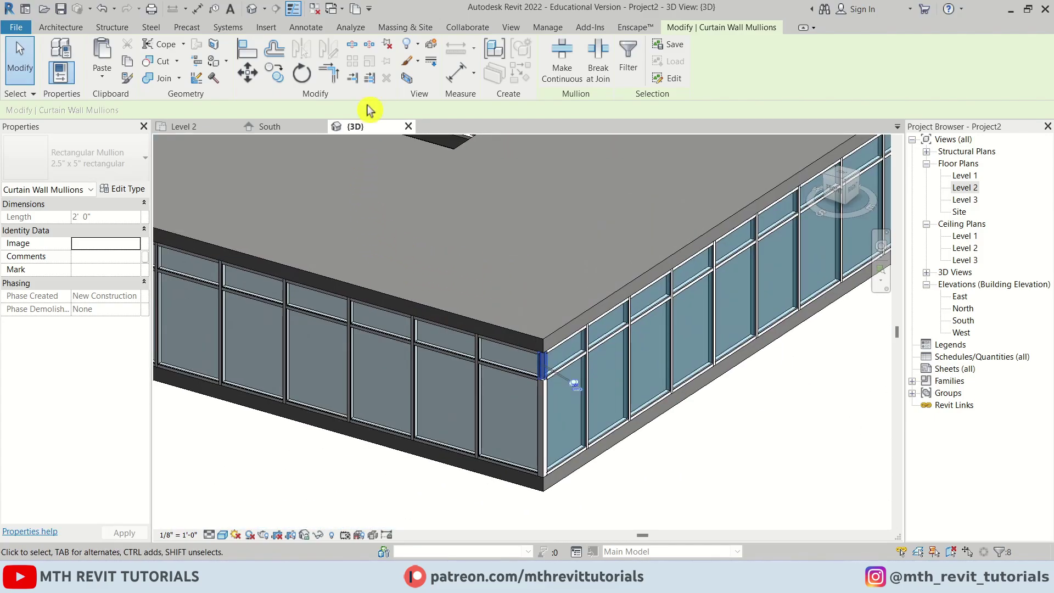
click(122, 165)
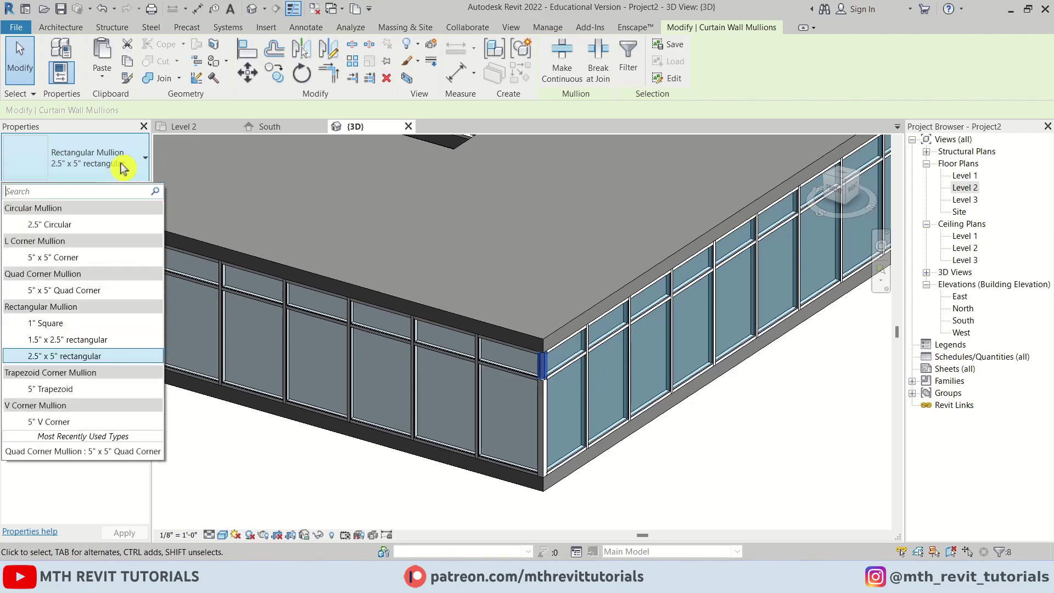
click(129, 291)
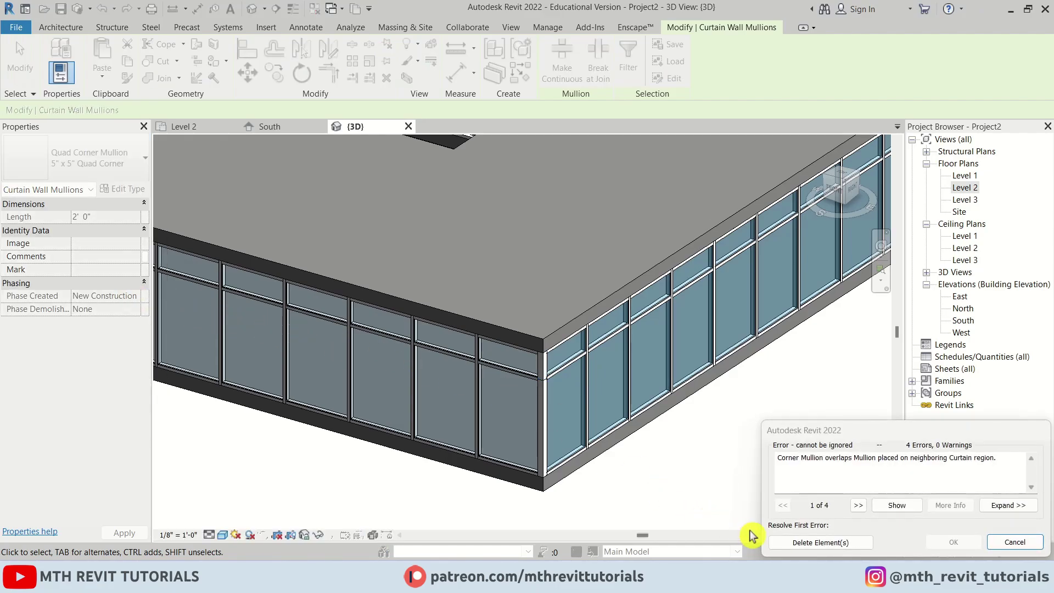
click(799, 547)
click(619, 494)
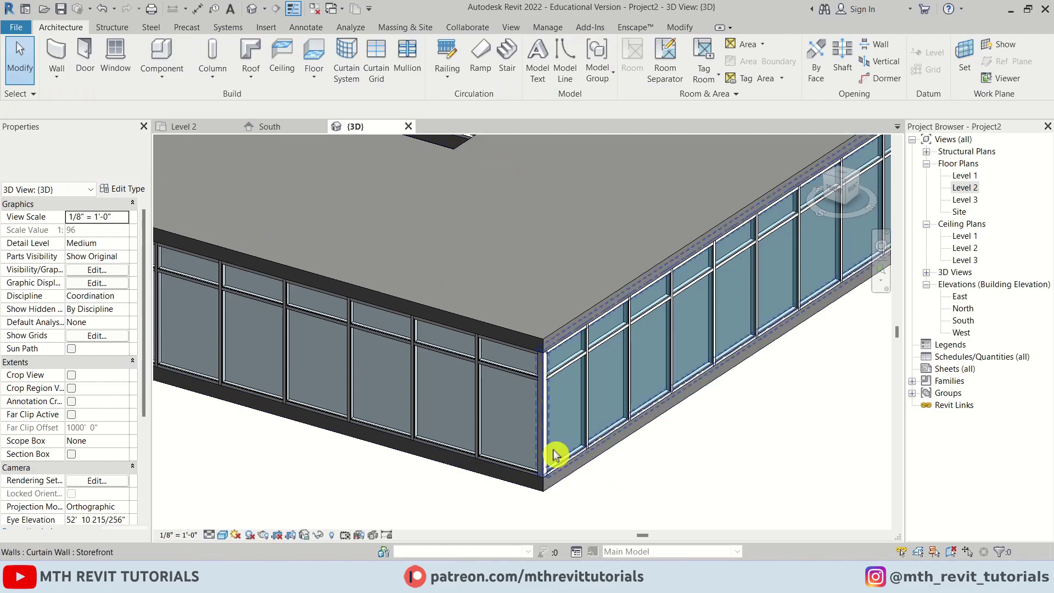
- Examine the whole building and its corners from several sides in the 3D view
scroll(492, 404, down, 2)
middle_drag(320, 349, 595, 546)
scroll(532, 383, down, 3)
shift+middle_drag(355, 432, 483, 483)
scroll(640, 367, down, 3)
shift+middle_drag(641, 367, 546, 332)
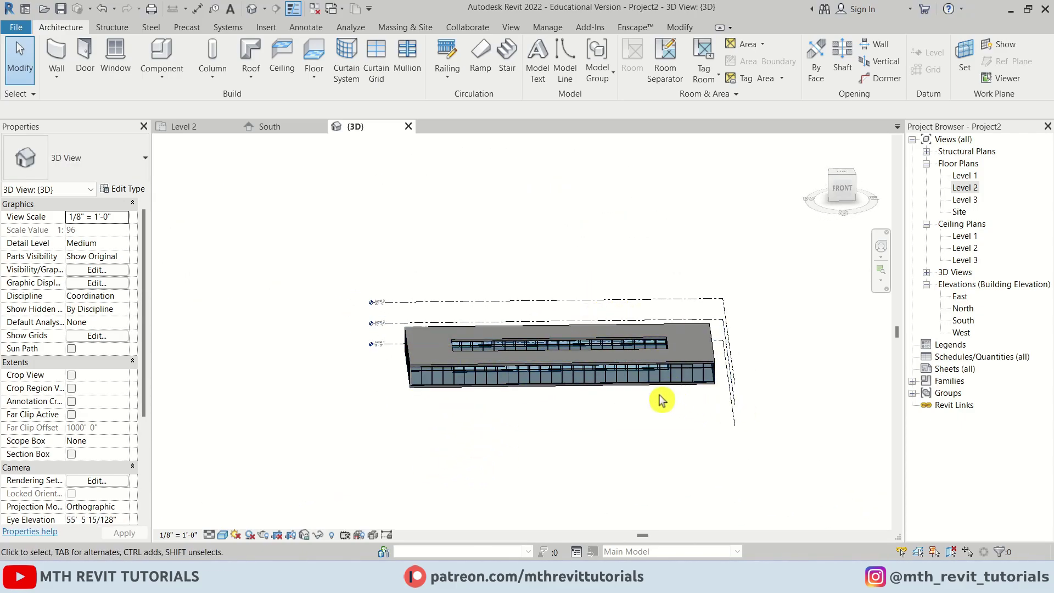
shift+middle_drag(532, 432, 572, 424)
scroll(301, 487, up, 2)
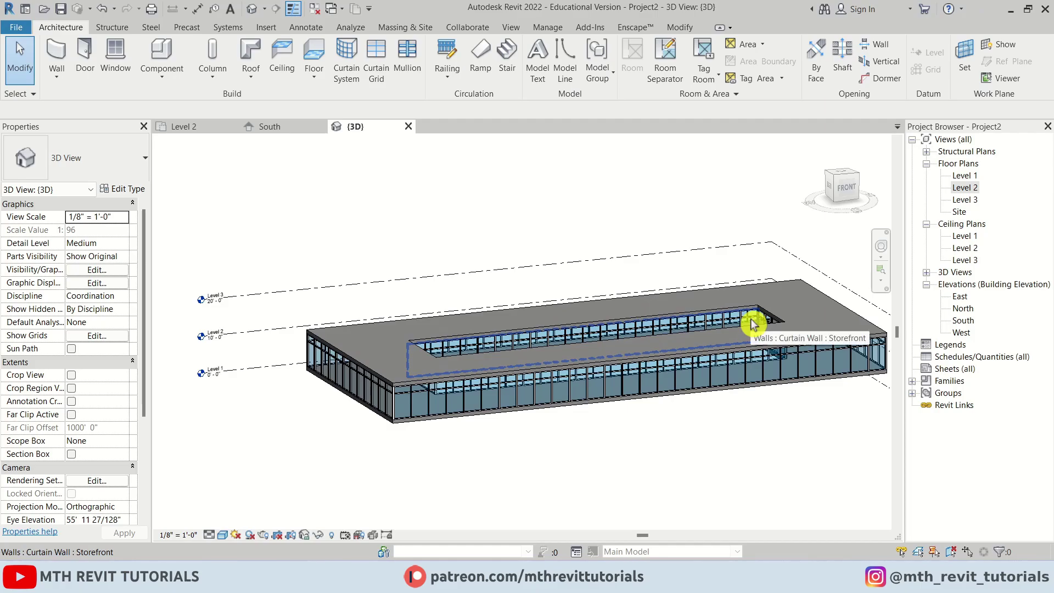
- In the Level 2 plan, place reference planes offset 10' 0" outside the north and south outer storefront walls
double_click(965, 188)
scroll(393, 381, up, 3)
scroll(555, 341, down, 3)
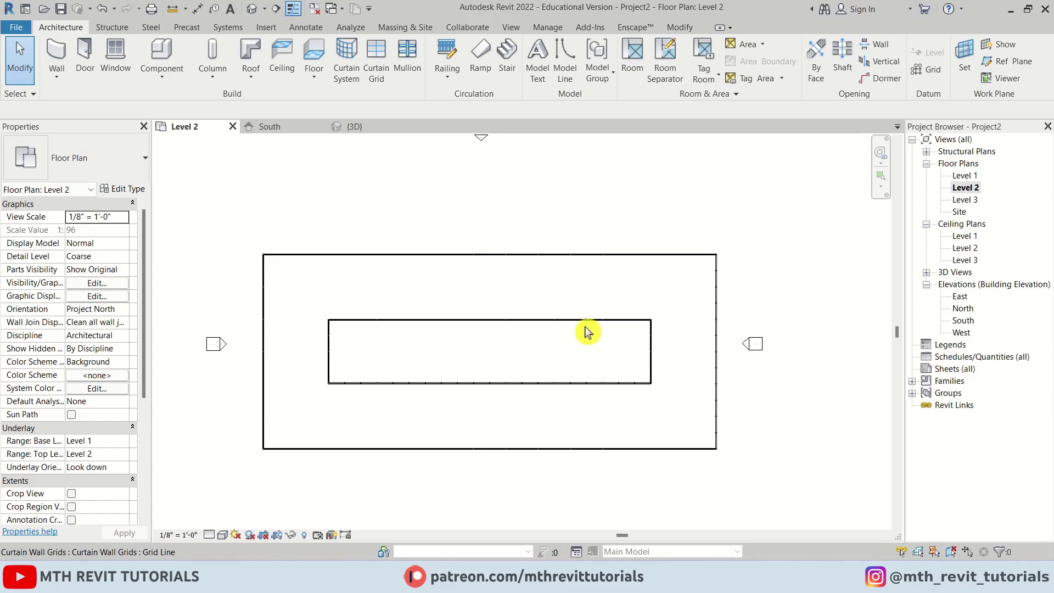
click(1002, 64)
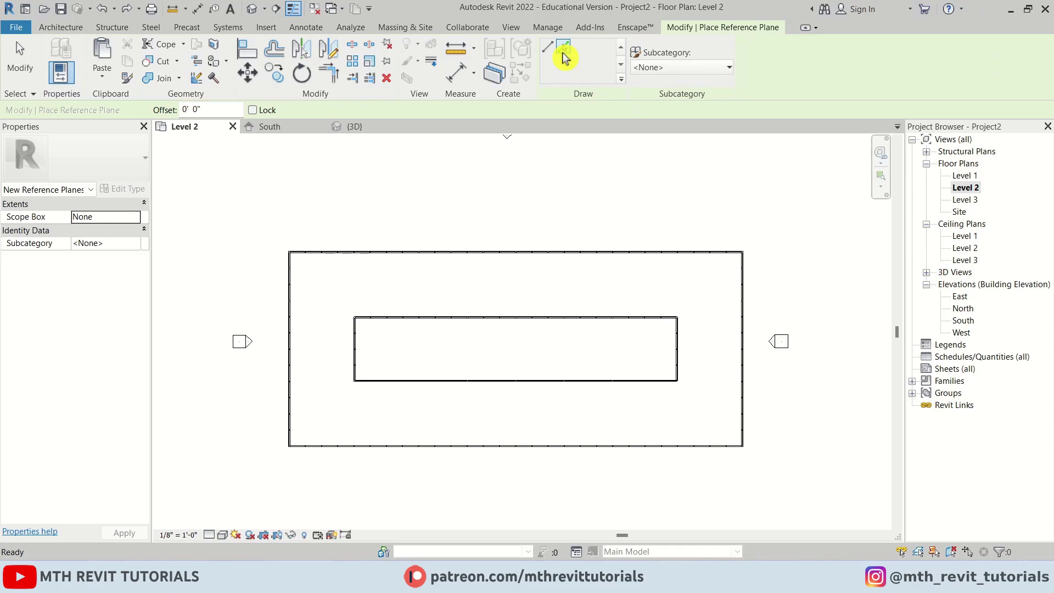
double_click(214, 109)
text(3.0m)
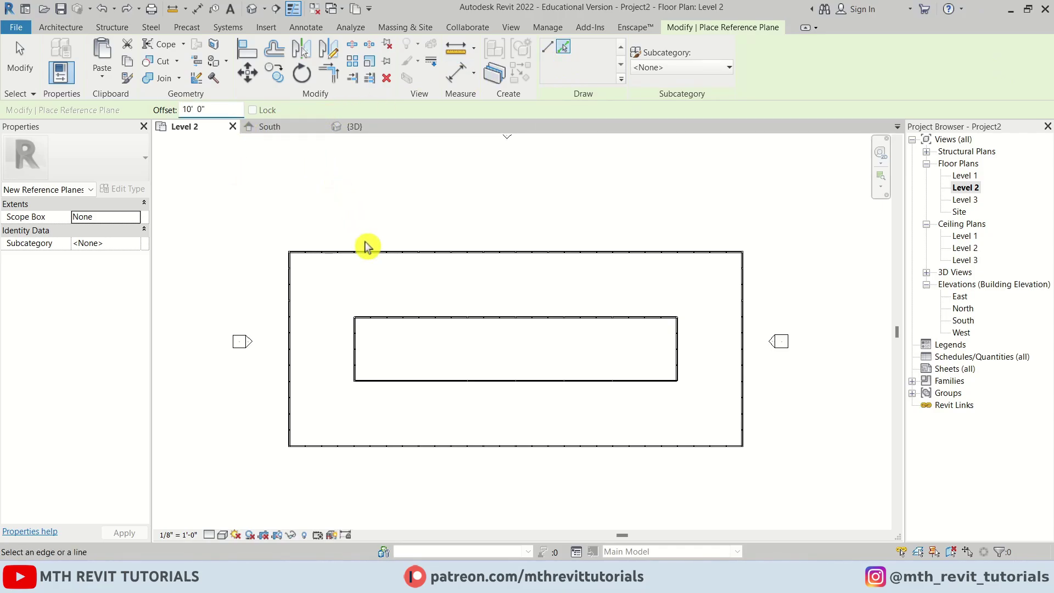
click(371, 254)
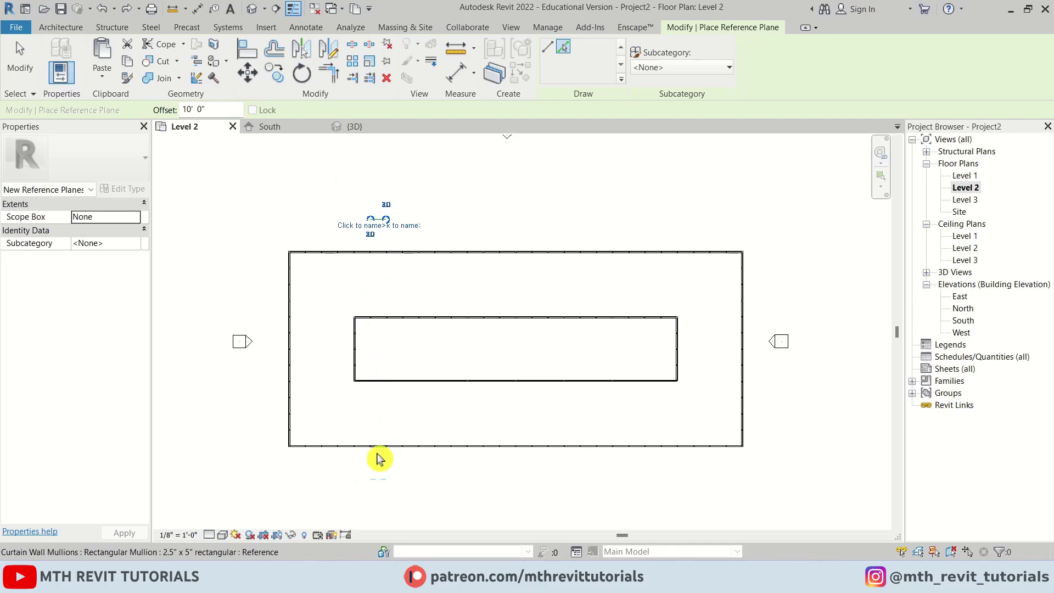
key(Escape)
key(Escape)
- Stretch both ends of the north and south reference planes past the building's east and west walls
click(383, 223)
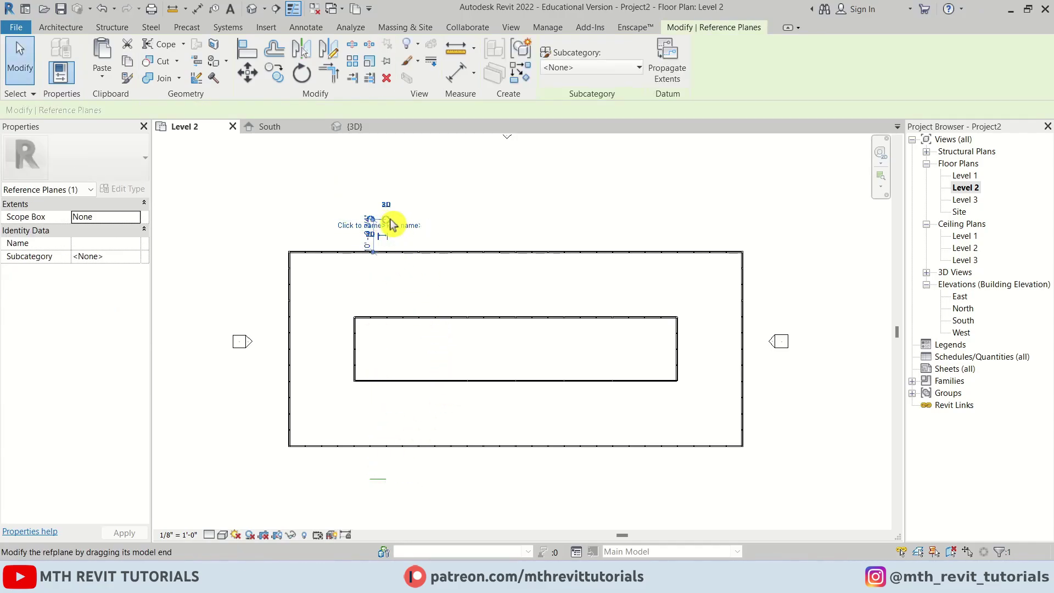
drag(387, 220, 785, 223)
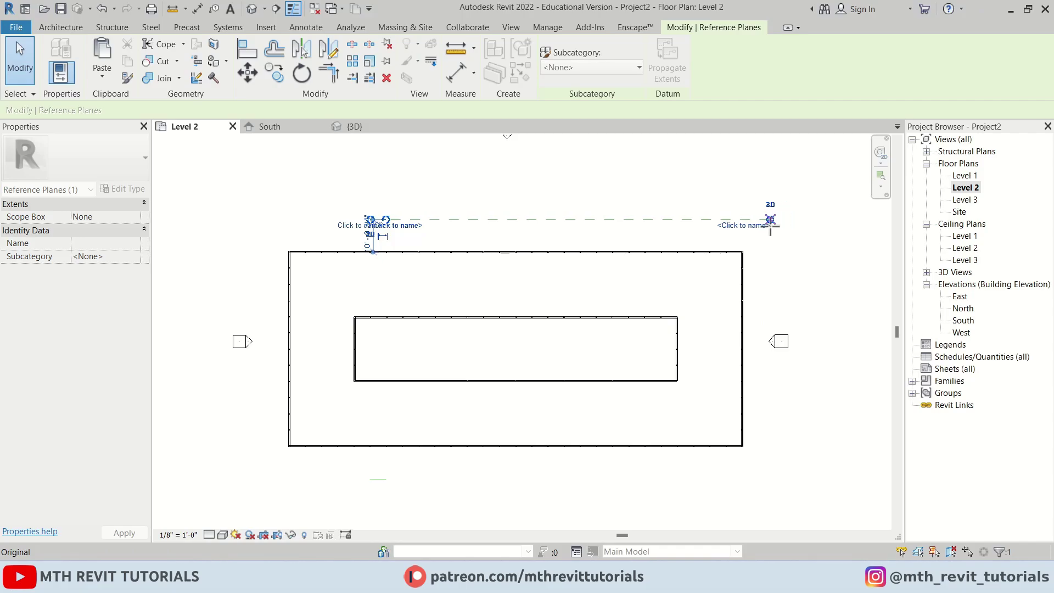
drag(370, 220, 208, 220)
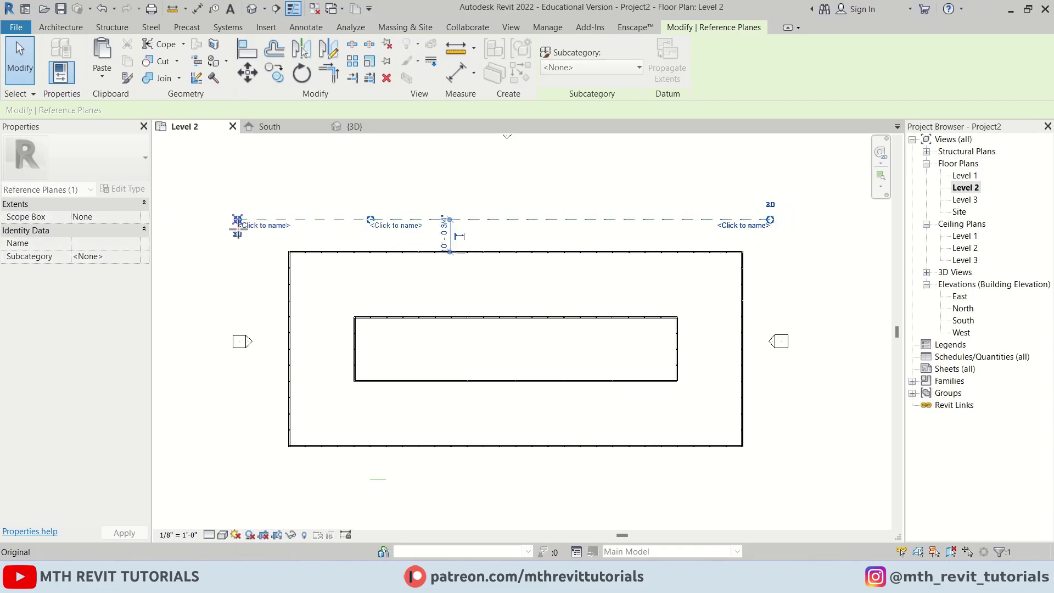
click(377, 479)
drag(388, 481, 770, 479)
drag(374, 482, 240, 480)
click(279, 456)
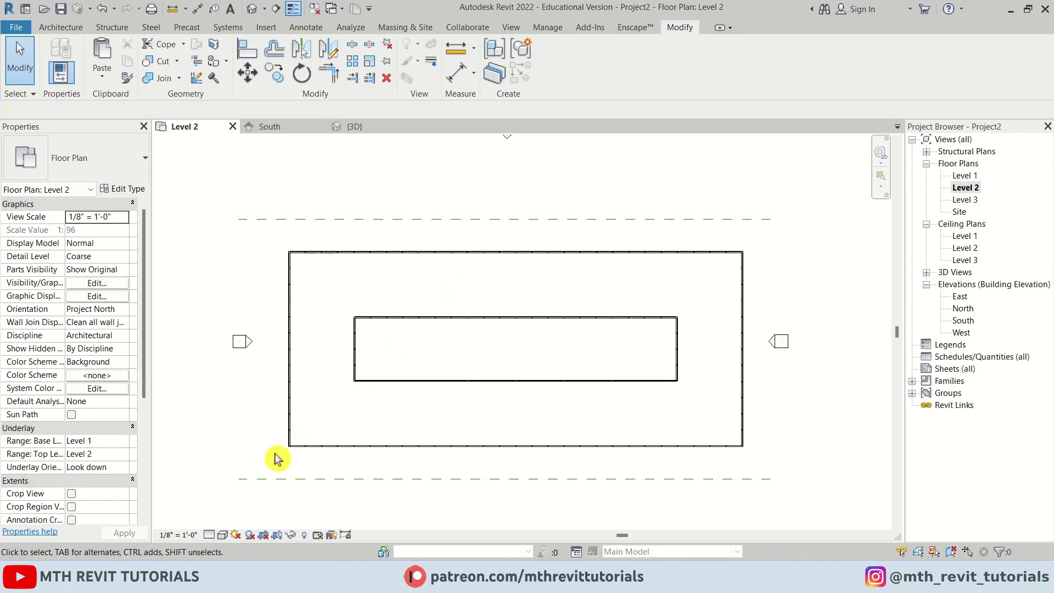
- Name the south reference plane 1 and the north reference plane 2
click(277, 480)
click(274, 484)
scroll(187, 508, up, 2)
middle_drag(227, 501, 266, 474)
key(Return)
middle_drag(329, 247, 284, 392)
click(297, 188)
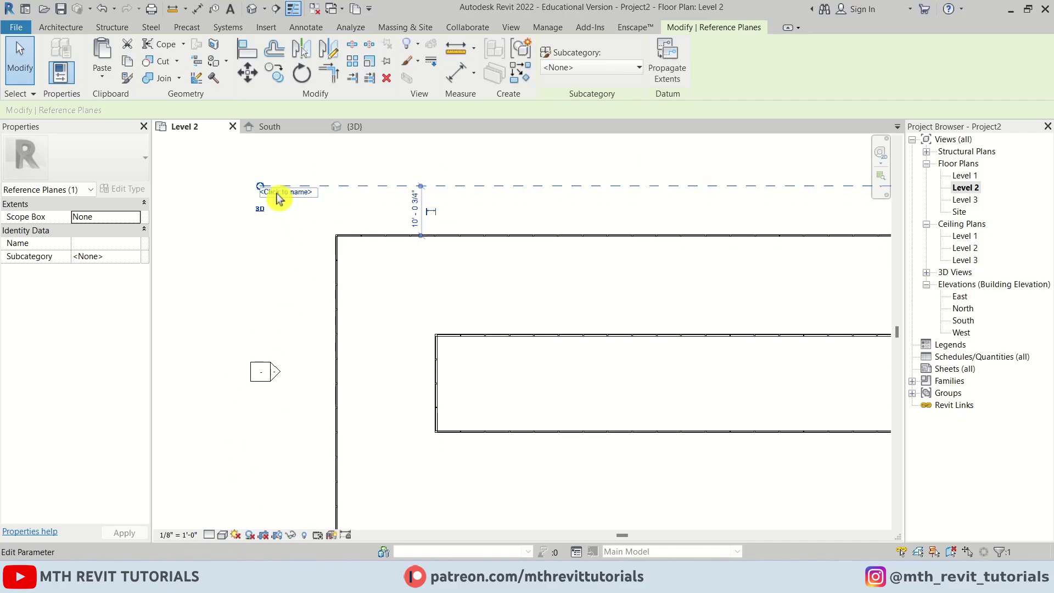
click(277, 193)
key(Return)
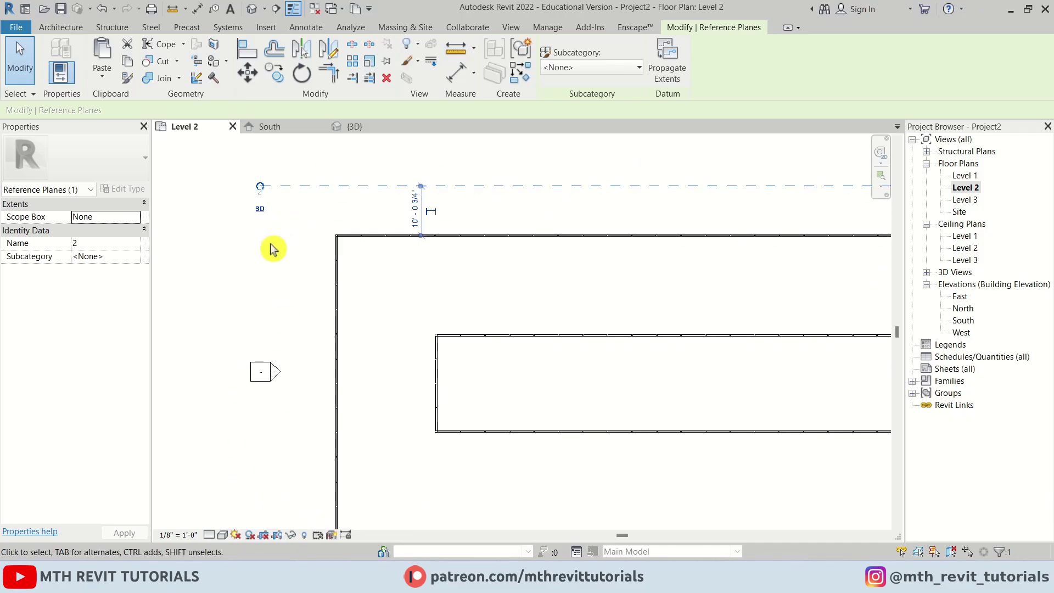
key(Escape)
- In the South elevation, start a Roof by Extrusion on Reference Plane : 1 with Level 3 as reference level and 0' 0" offset
scroll(271, 244, down, 4)
middle_drag(460, 296, 438, 313)
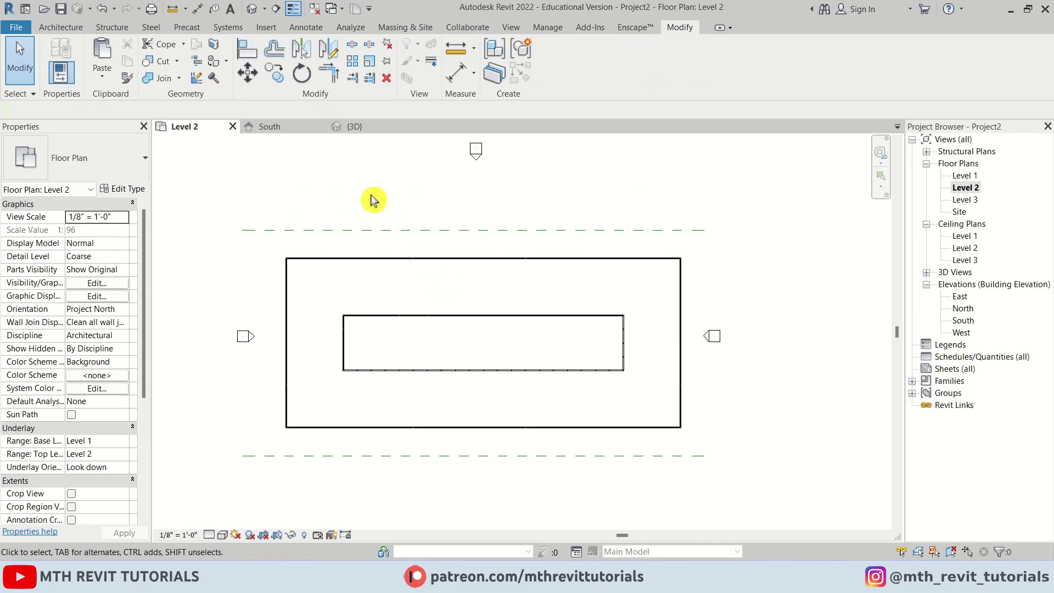
click(292, 128)
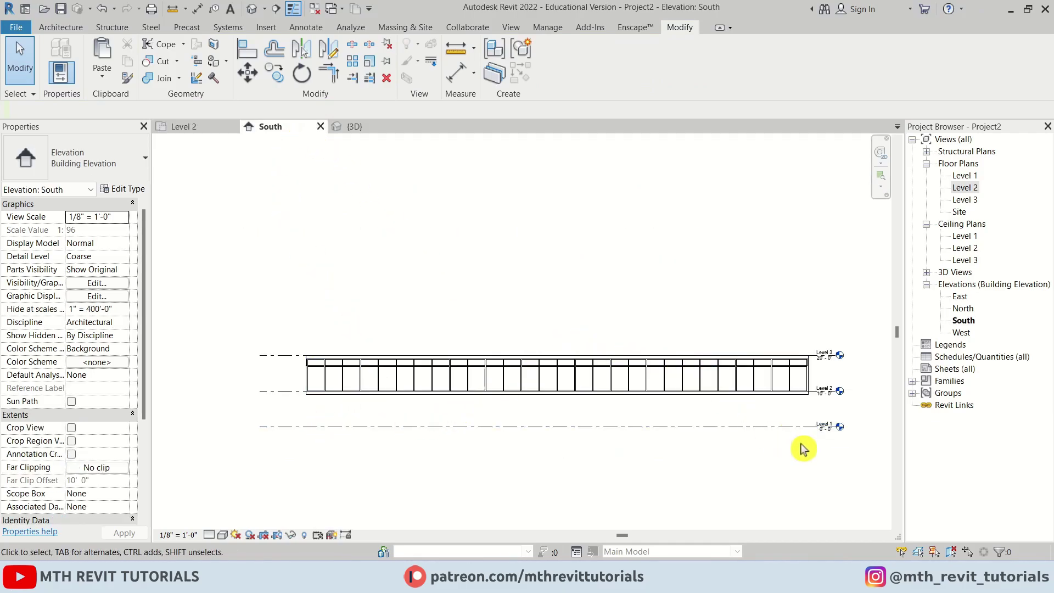
middle_drag(570, 426, 450, 398)
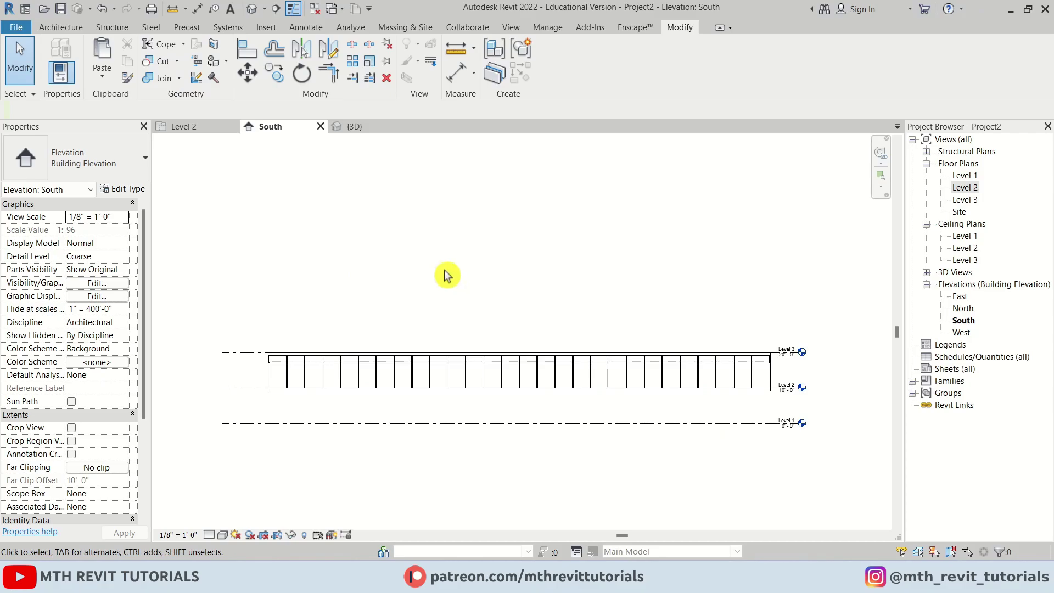
click(76, 27)
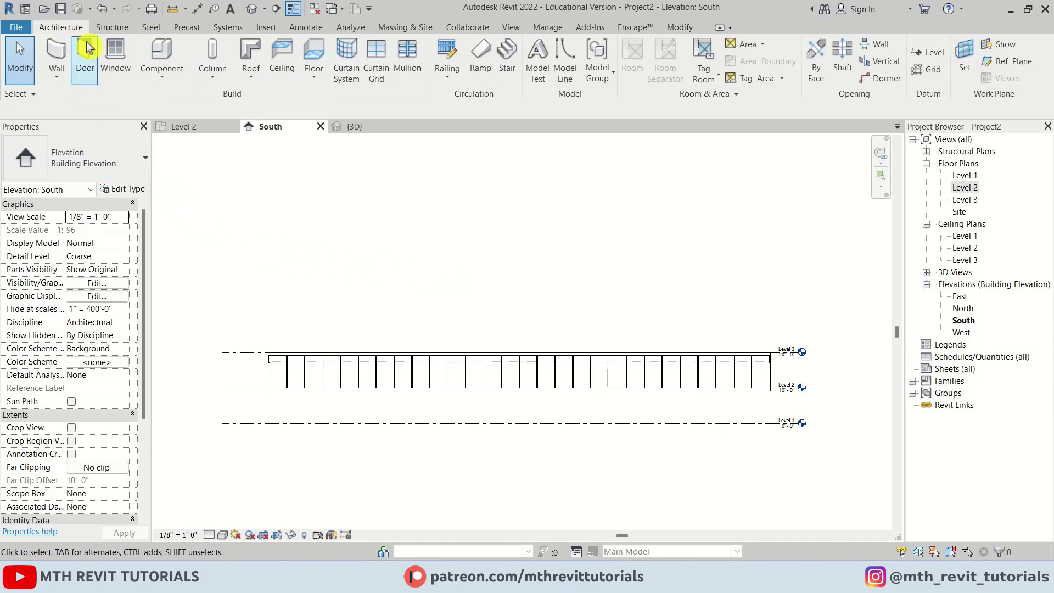
click(251, 80)
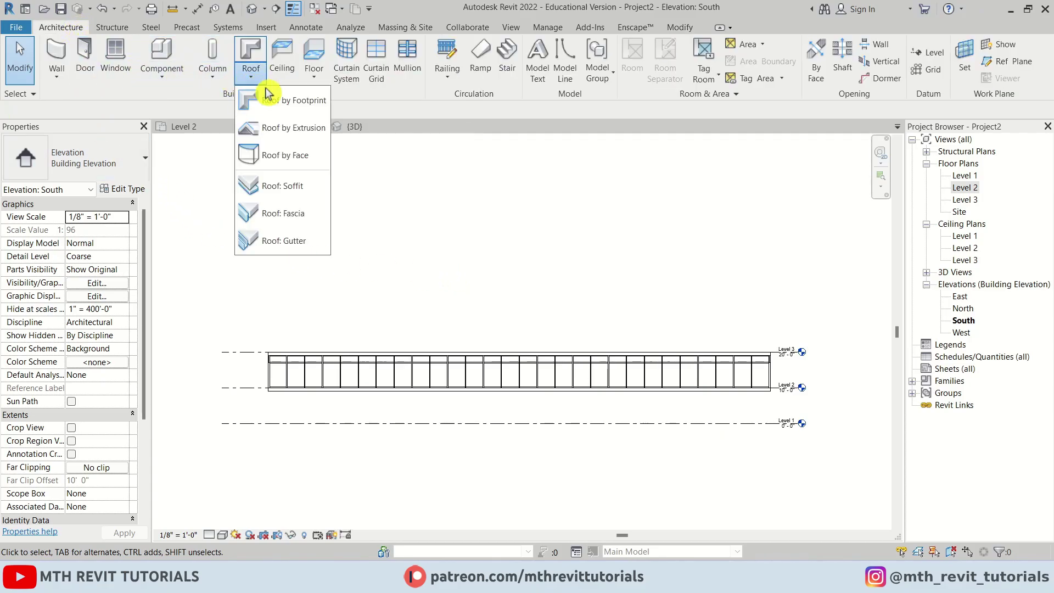
click(309, 129)
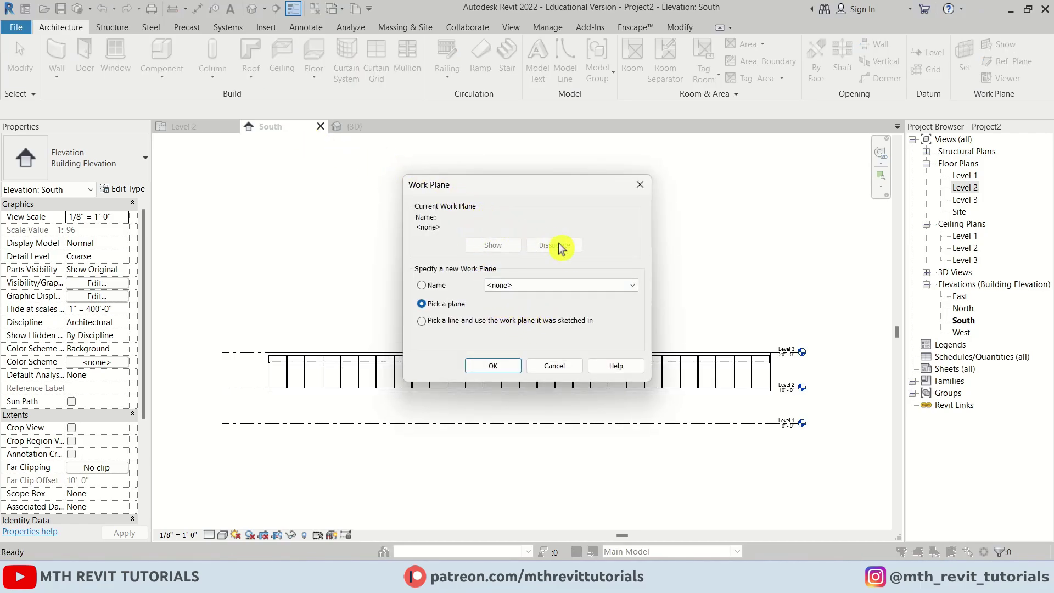
click(585, 285)
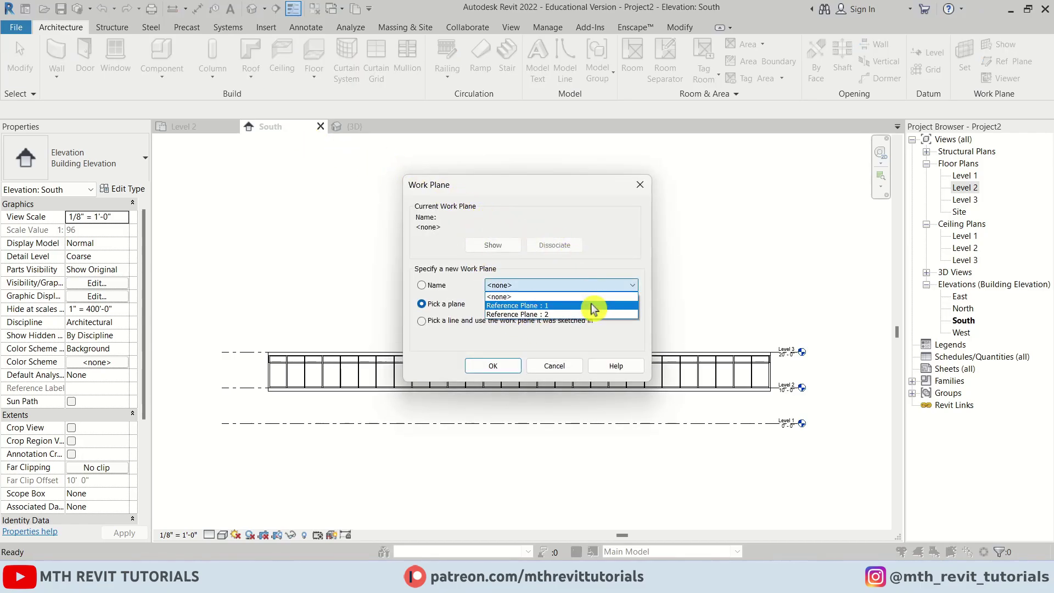
click(555, 306)
click(510, 367)
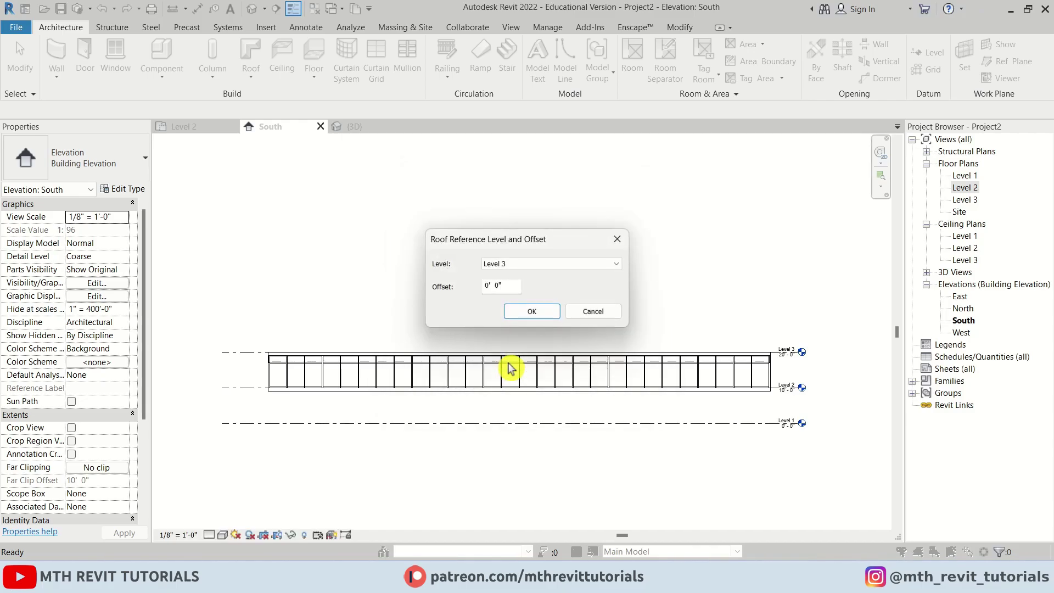
click(531, 311)
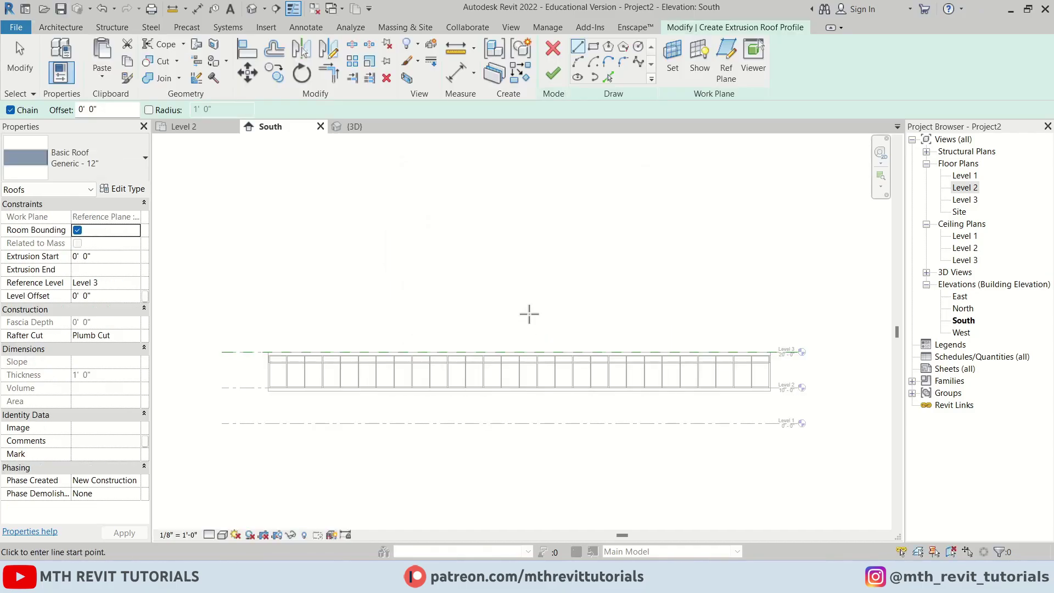
- Sketch a vertical line from the Level 3 floor edge's midpoint down to Level 1, then westward horizontal segments of 25' and 15'
scroll(390, 339, up, 1)
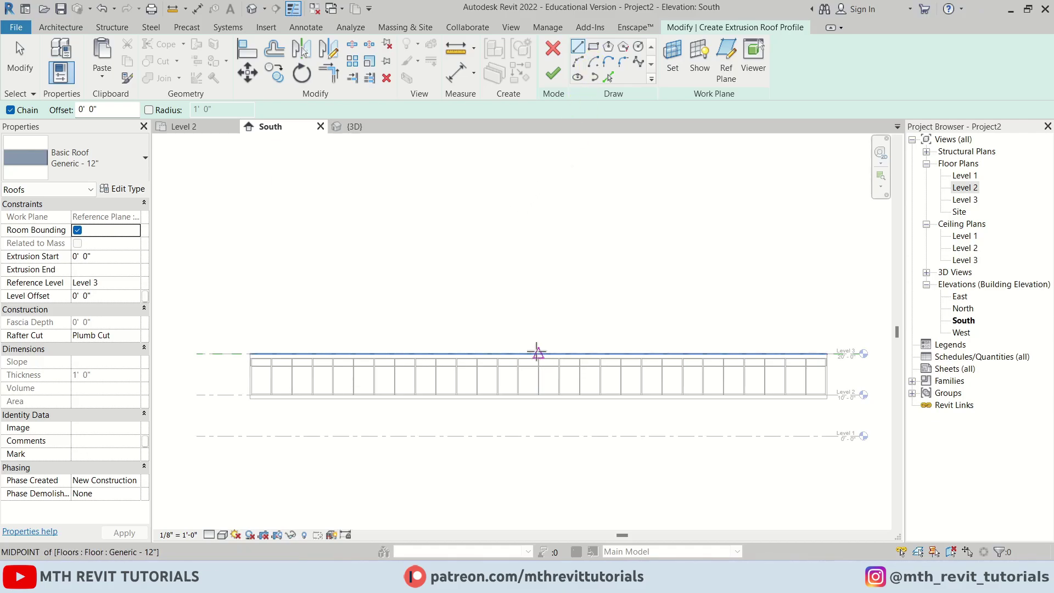
click(537, 352)
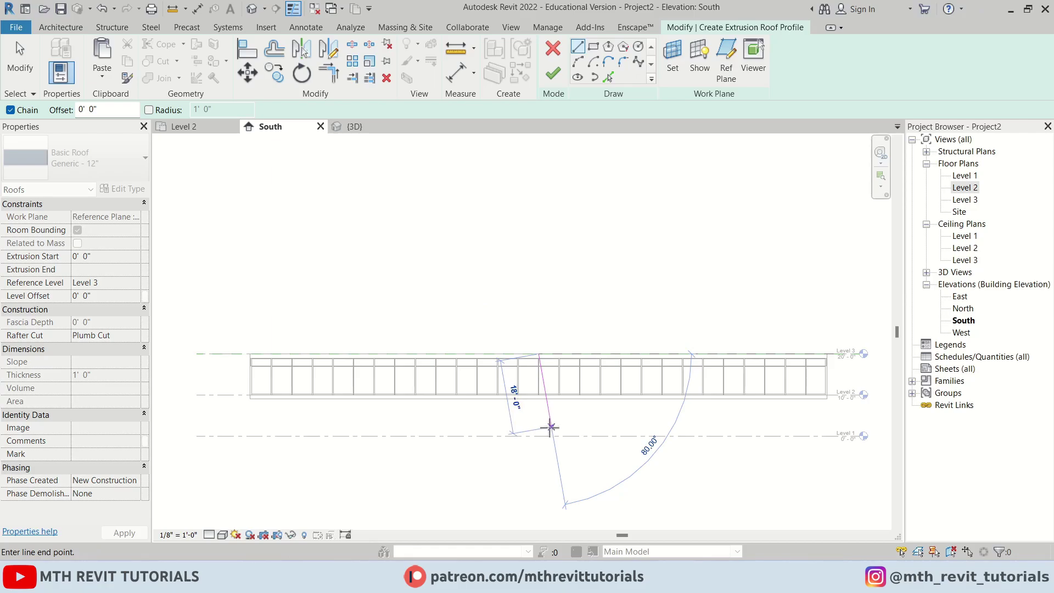
click(539, 436)
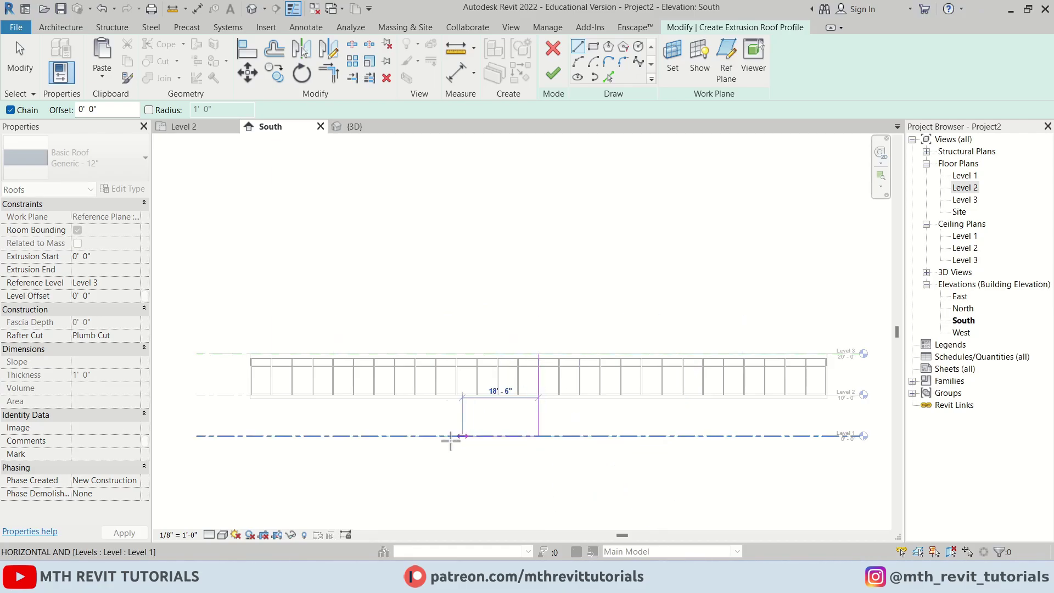
text(2)
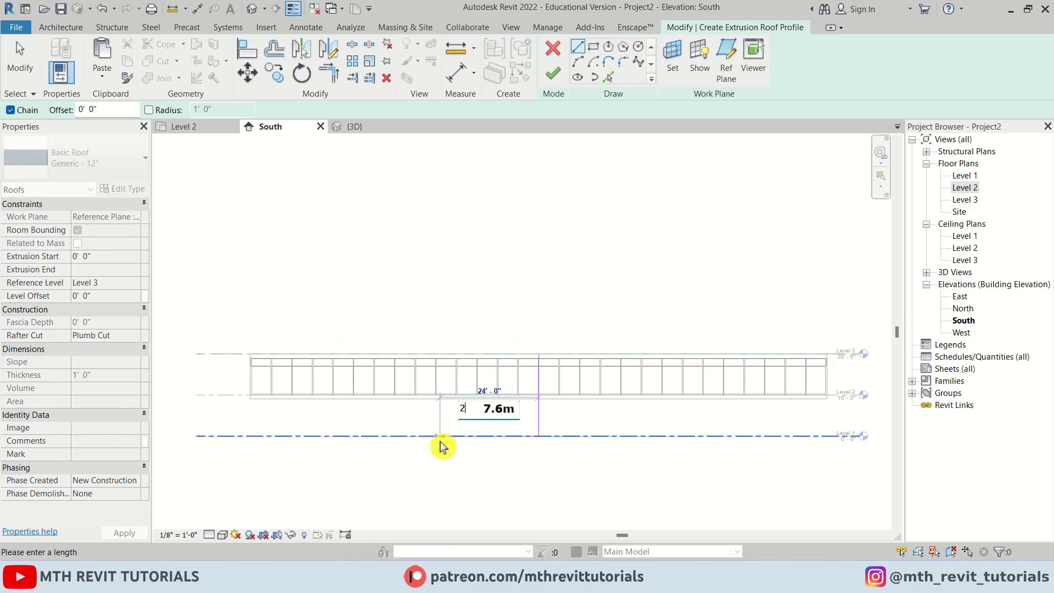
text(5)
key(Return)
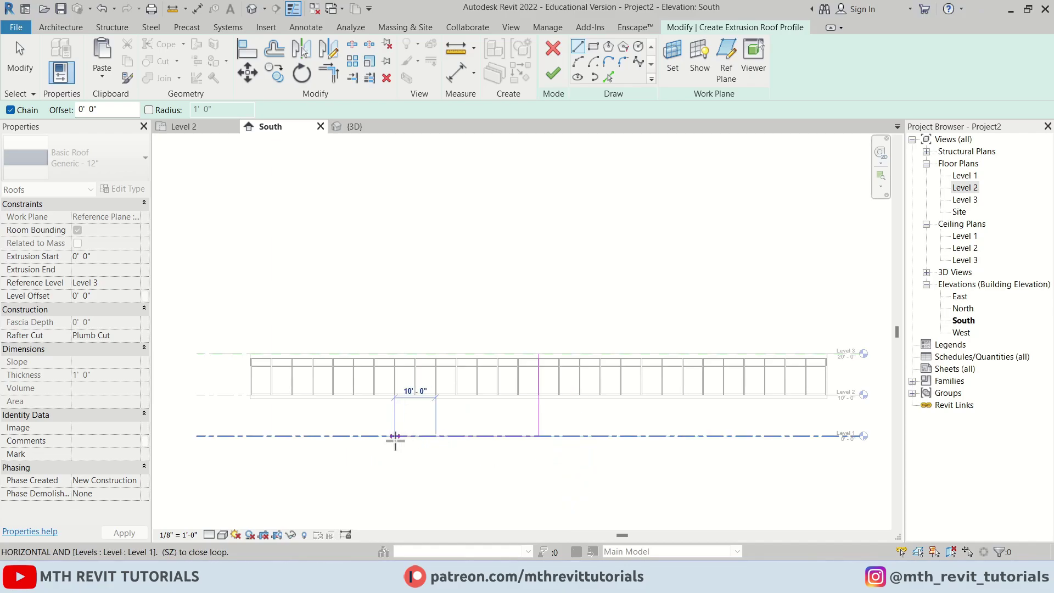
text(15)
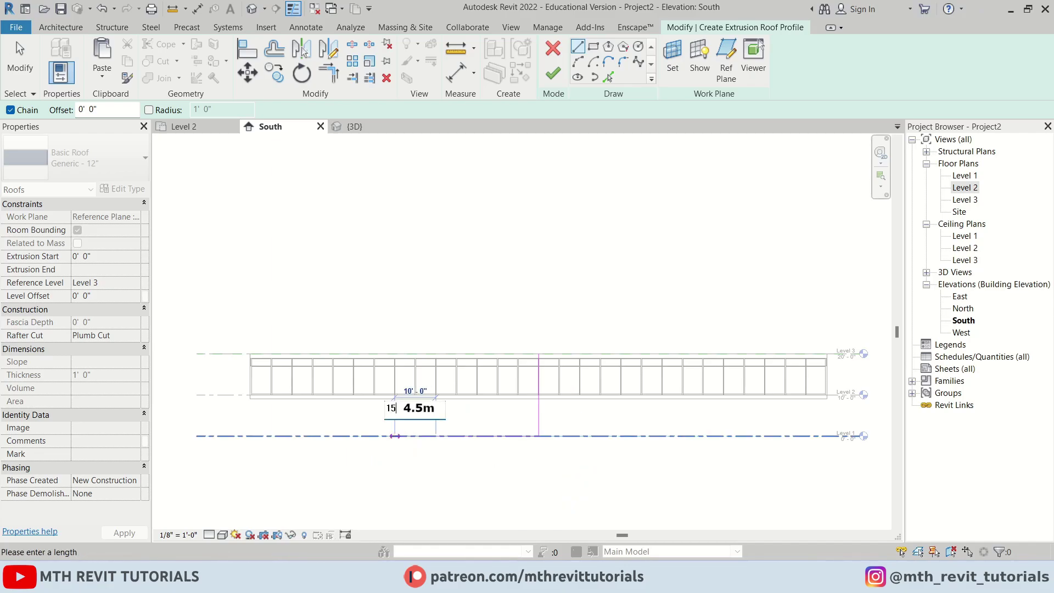
key(Return)
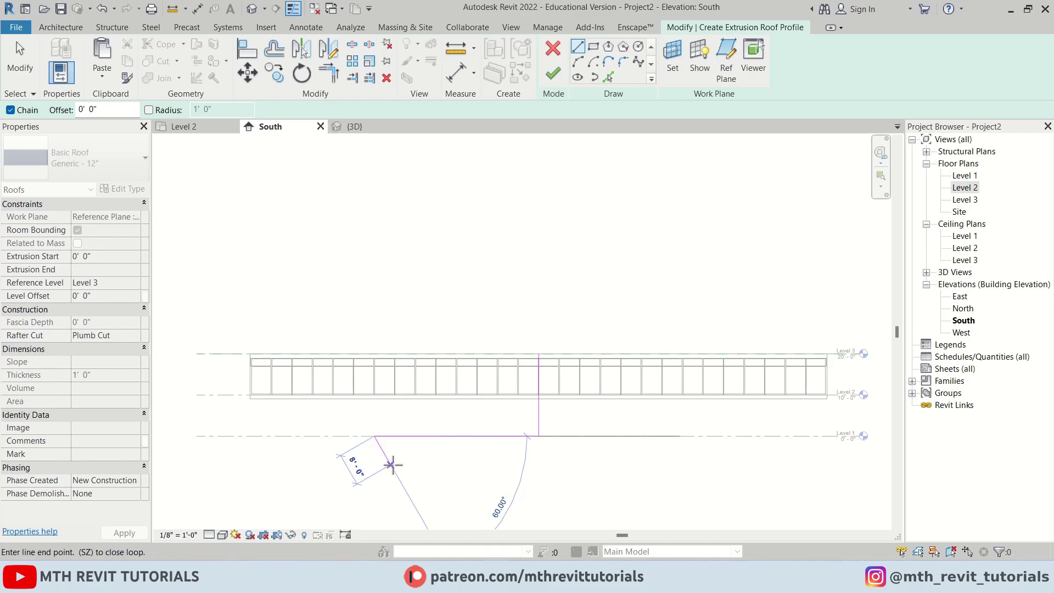
key(Escape)
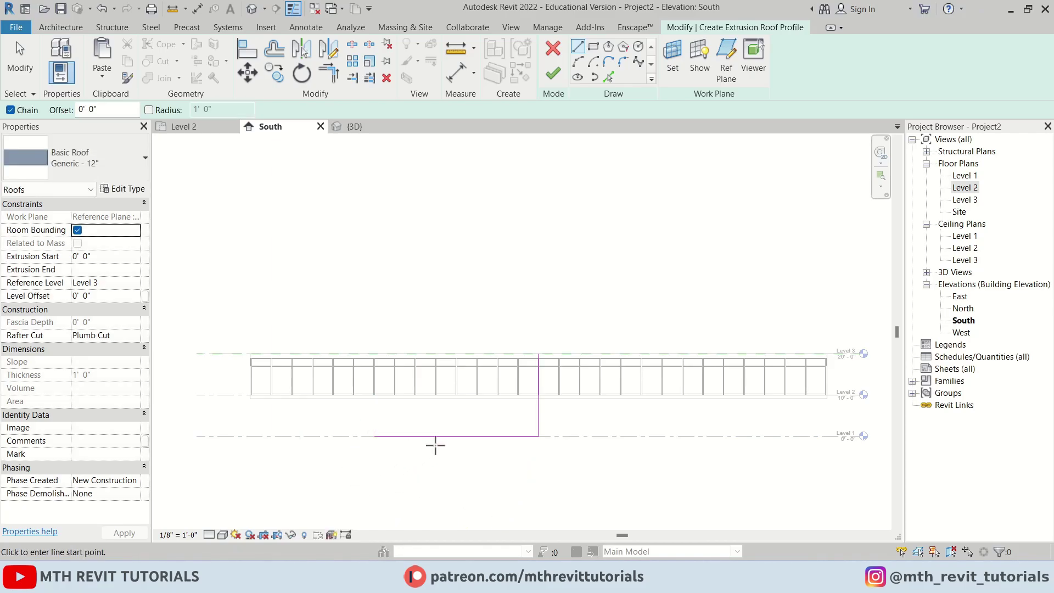
- Connect the junction of the two horizontal segments to the Level 3 midpoint with a sloped line and delete the vertical and 25' lines
click(436, 436)
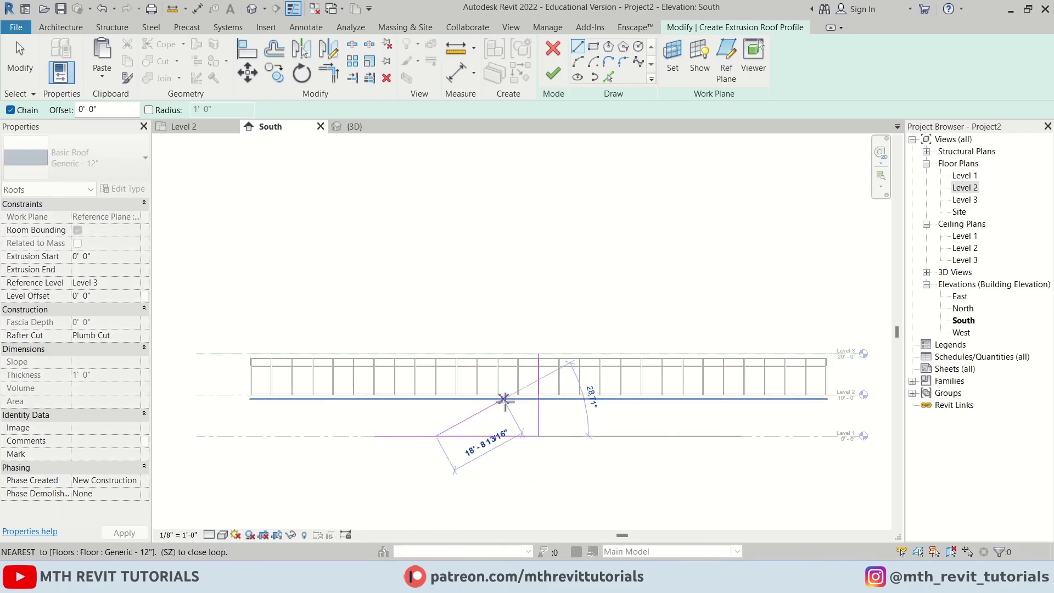
click(539, 354)
key(Escape)
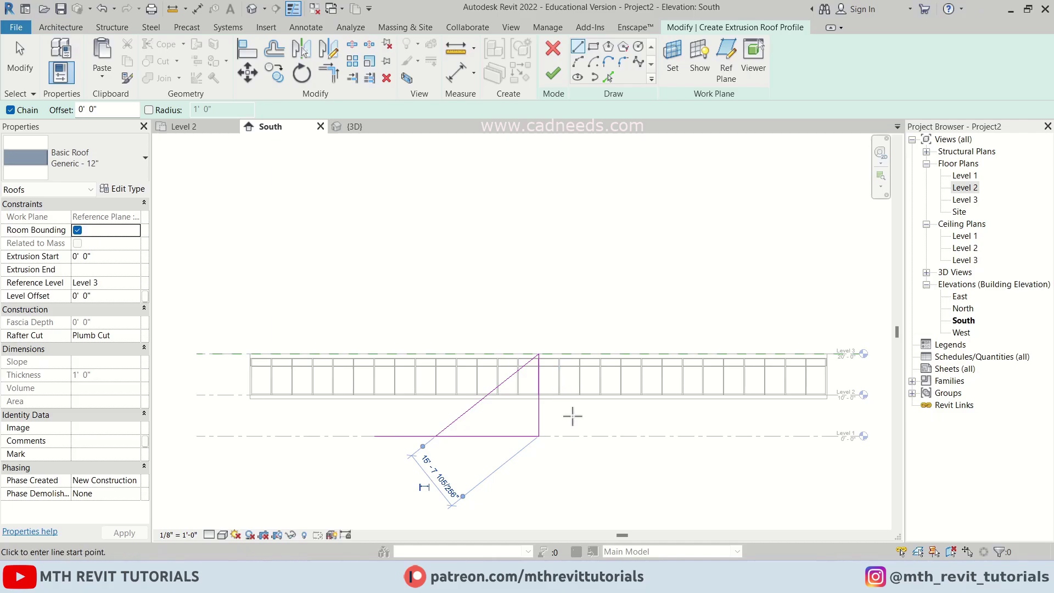
key(Escape)
drag(569, 420, 504, 466)
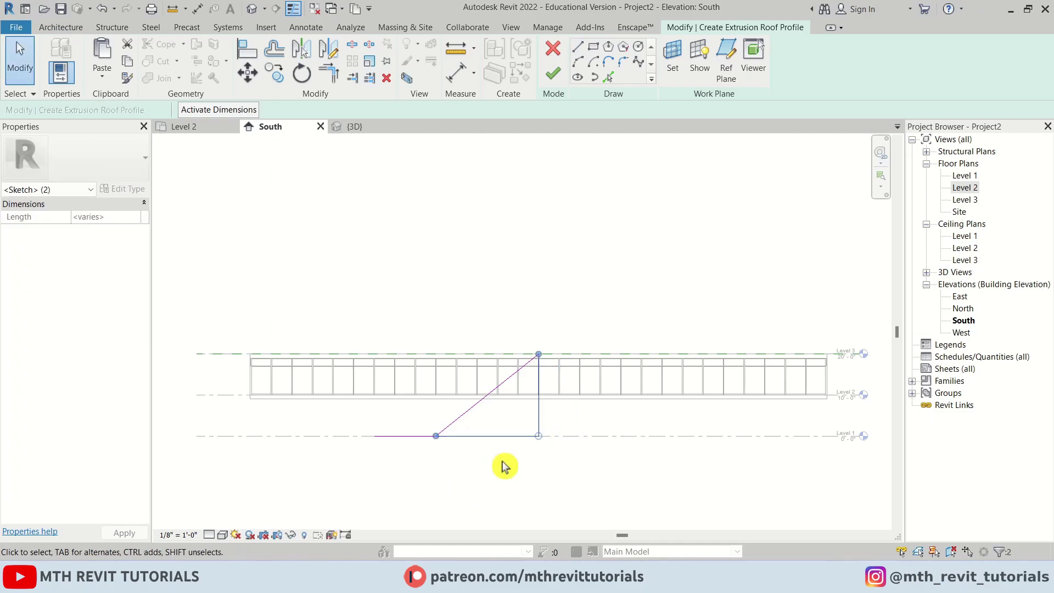
key(Delete)
- Mirror the sloped line and the 15' horizontal segment about a vertical axis drawn through the apex at Level 3
drag(465, 457, 407, 423)
scroll(522, 438, up, 3)
middle_drag(522, 438, 527, 452)
scroll(423, 480, up, 1)
key(d)
key(m)
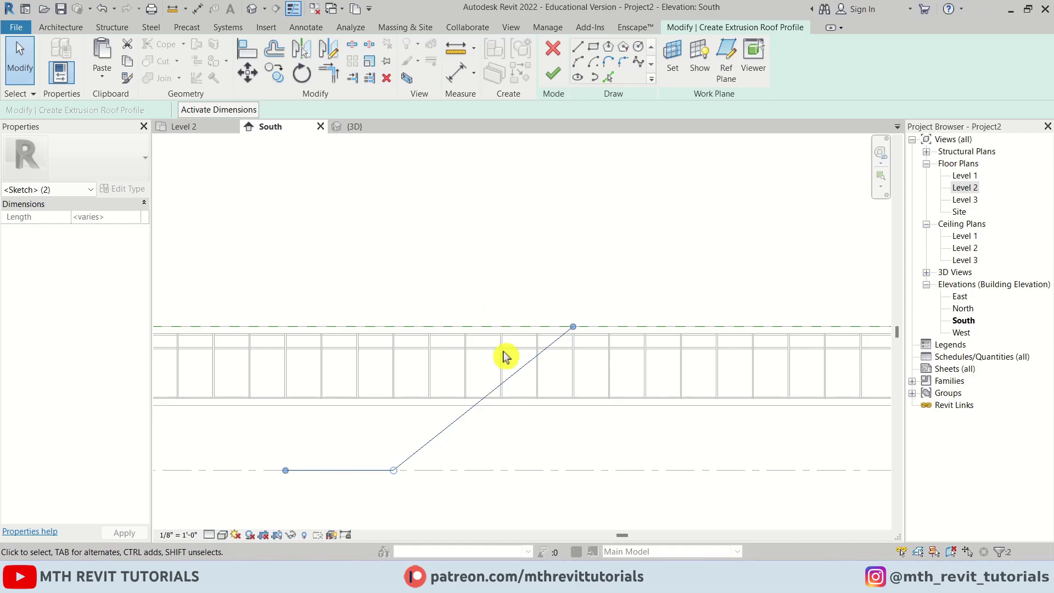
middle_drag(557, 420, 515, 430)
key(d)
key(m)
click(532, 337)
click(532, 305)
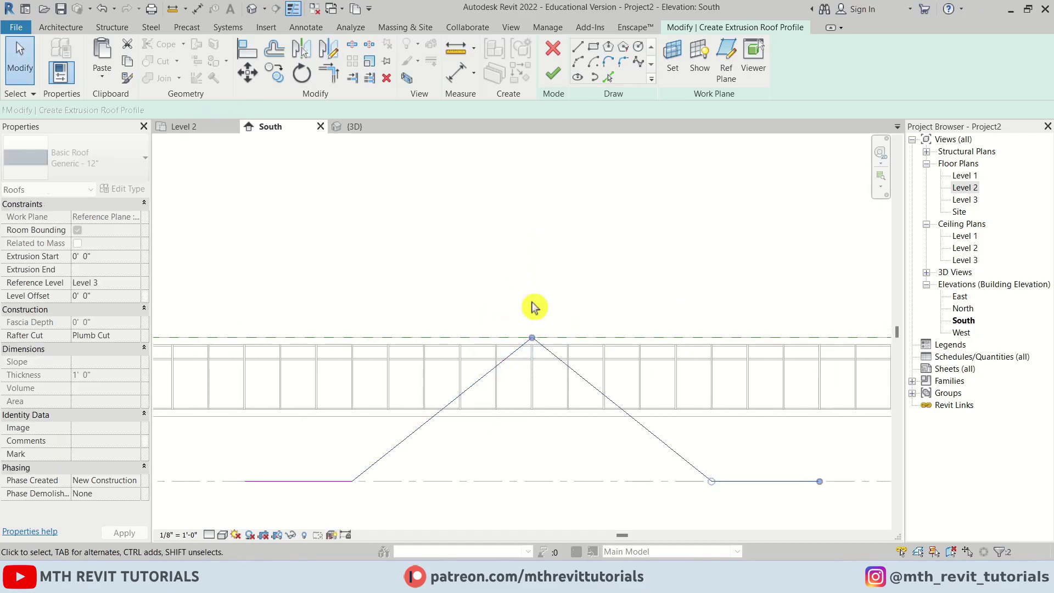
key(Escape)
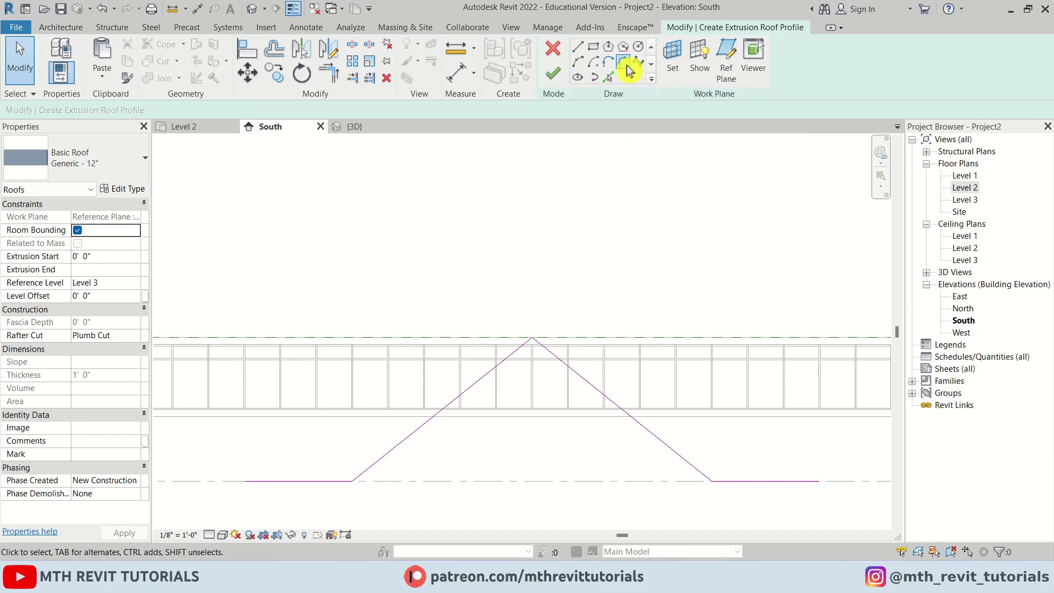
- Round the roof profile's apex with a fillet arc of 8' 0" radius
click(627, 66)
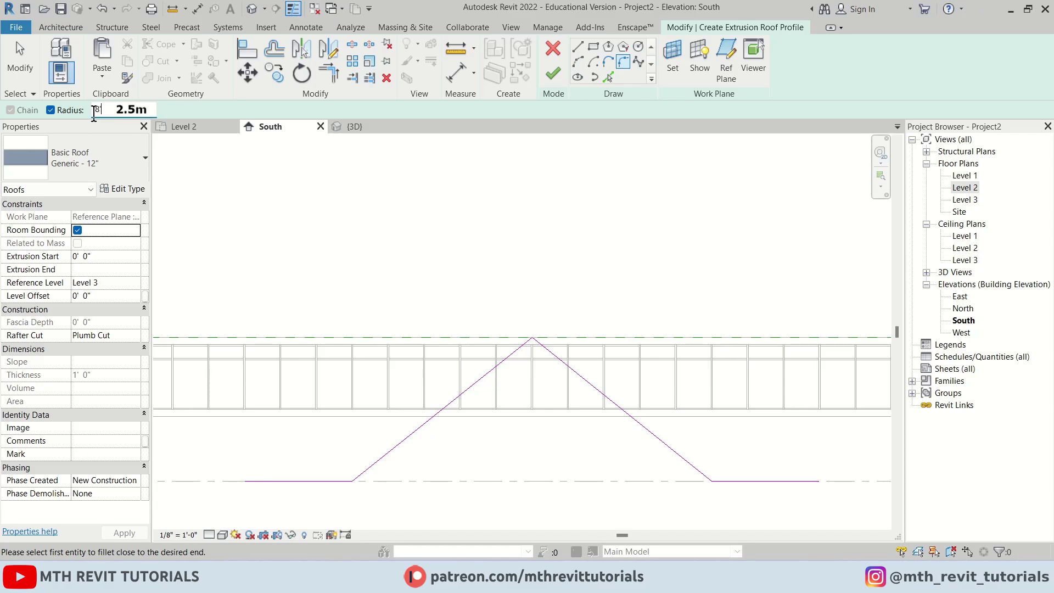
click(551, 358)
click(509, 358)
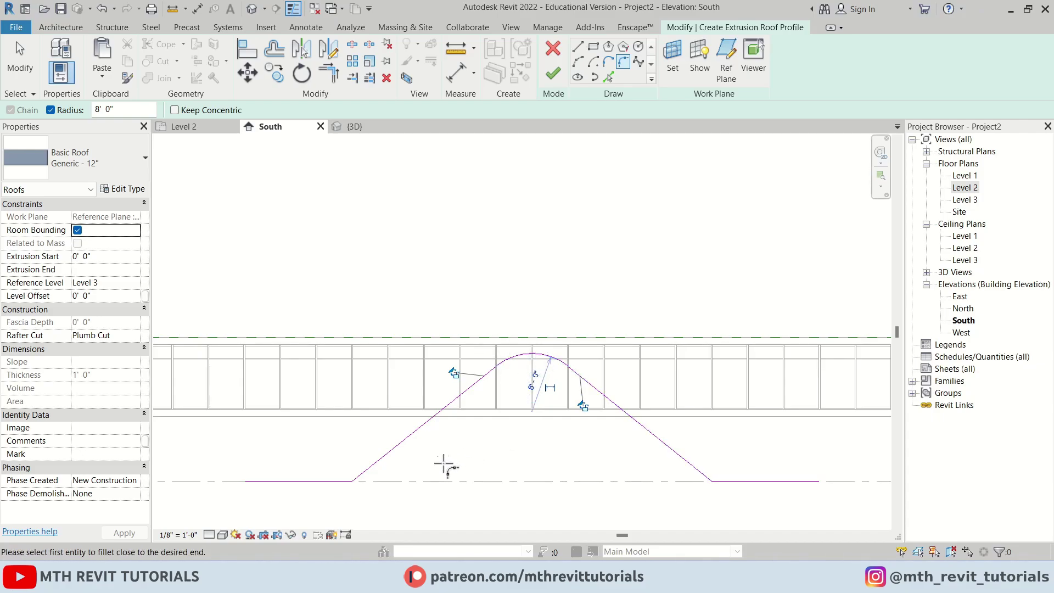
- Fillet both lower corners between the sloped lines and the Level 1 segments with a 16' 0" radius
scroll(471, 424, up, 2)
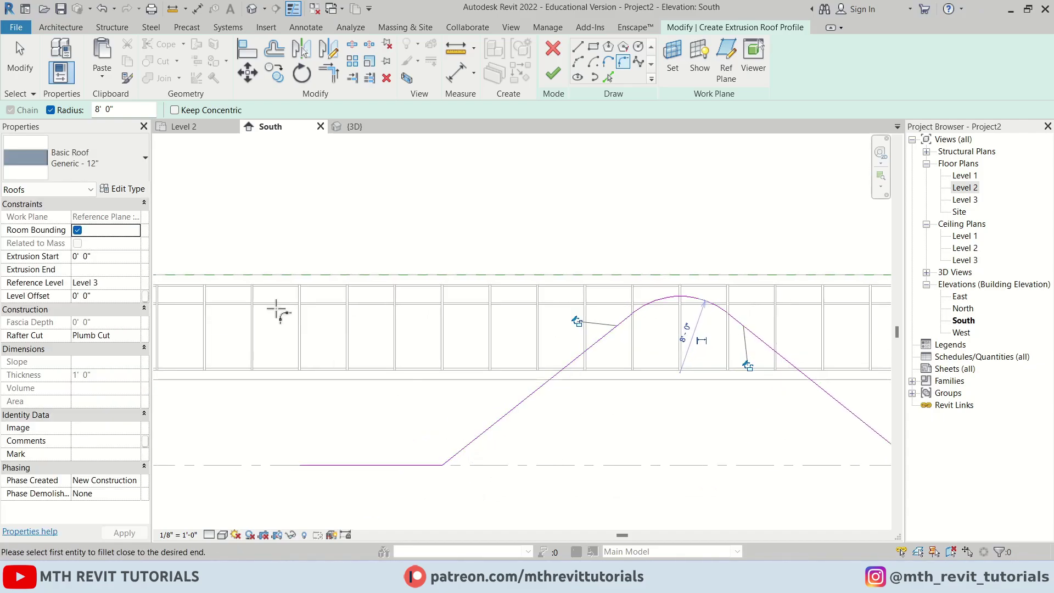
click(94, 110)
text(16)
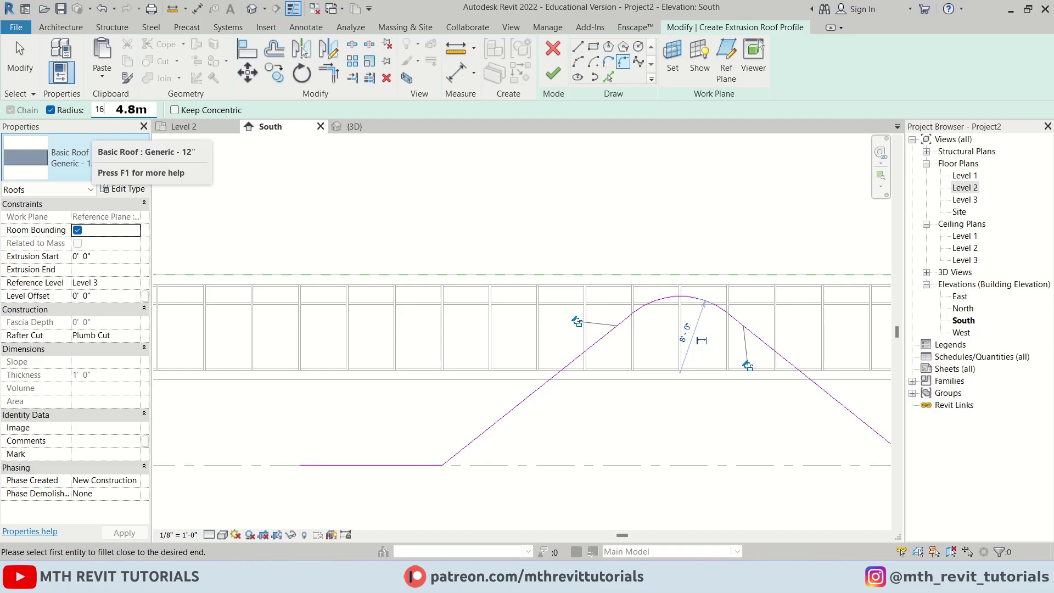
click(470, 443)
click(386, 465)
middle_drag(706, 461, 366, 435)
click(540, 408)
click(604, 440)
scroll(585, 415, down, 1)
middle_drag(422, 405, 486, 445)
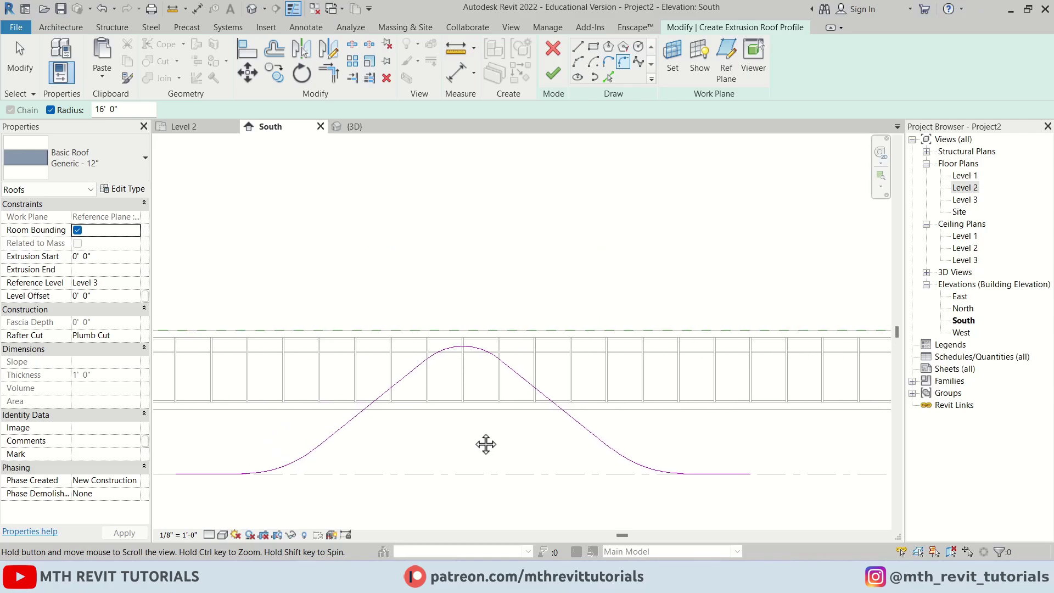
key(Escape)
- Move the apex arc straight up so its top meets the Level 3 line
click(463, 352)
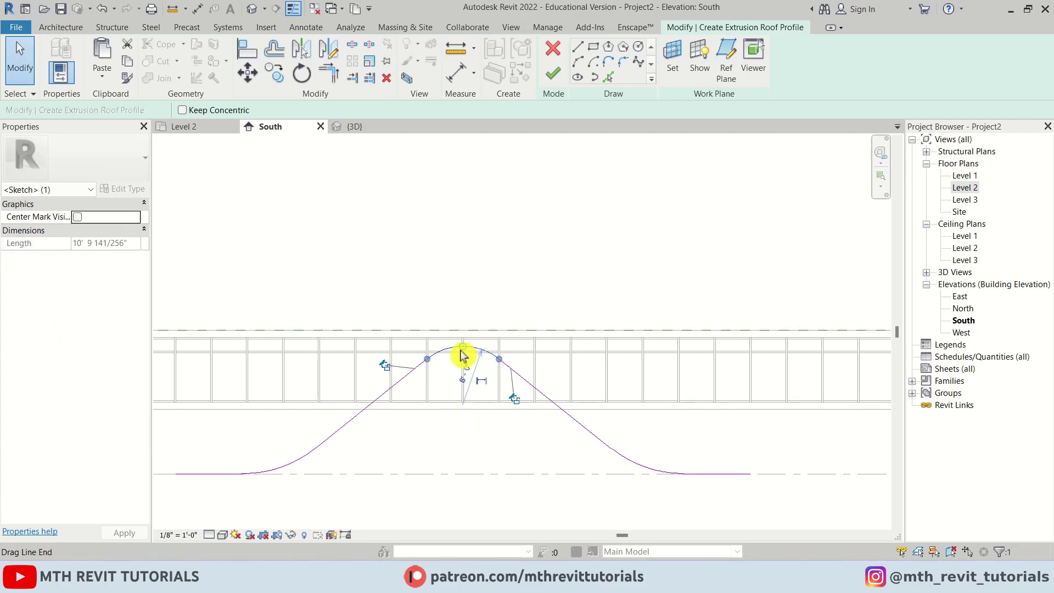
key(m)
key(v)
scroll(469, 362, up, 3)
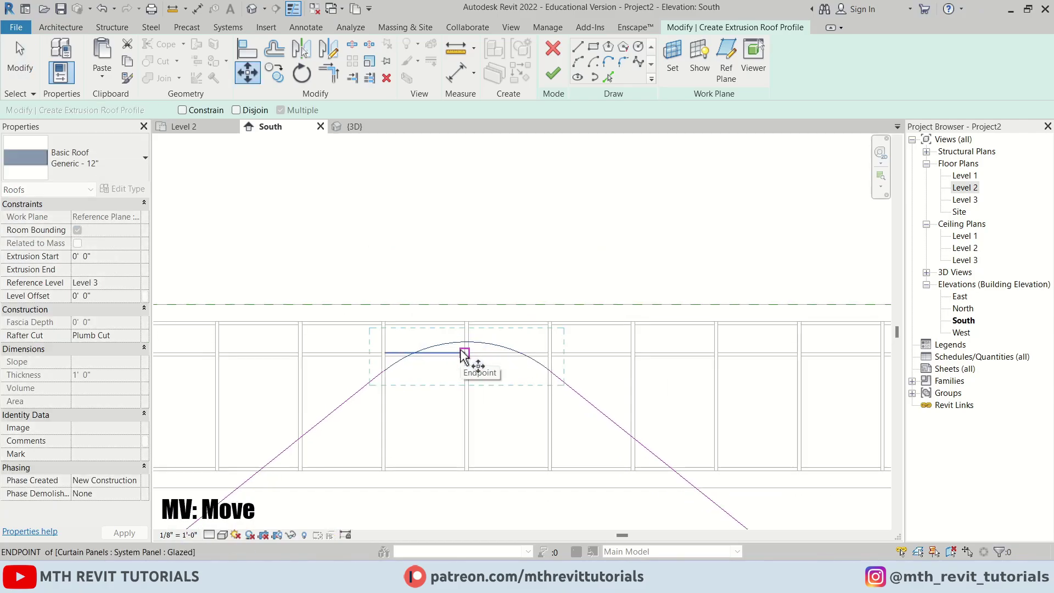
click(467, 343)
click(466, 306)
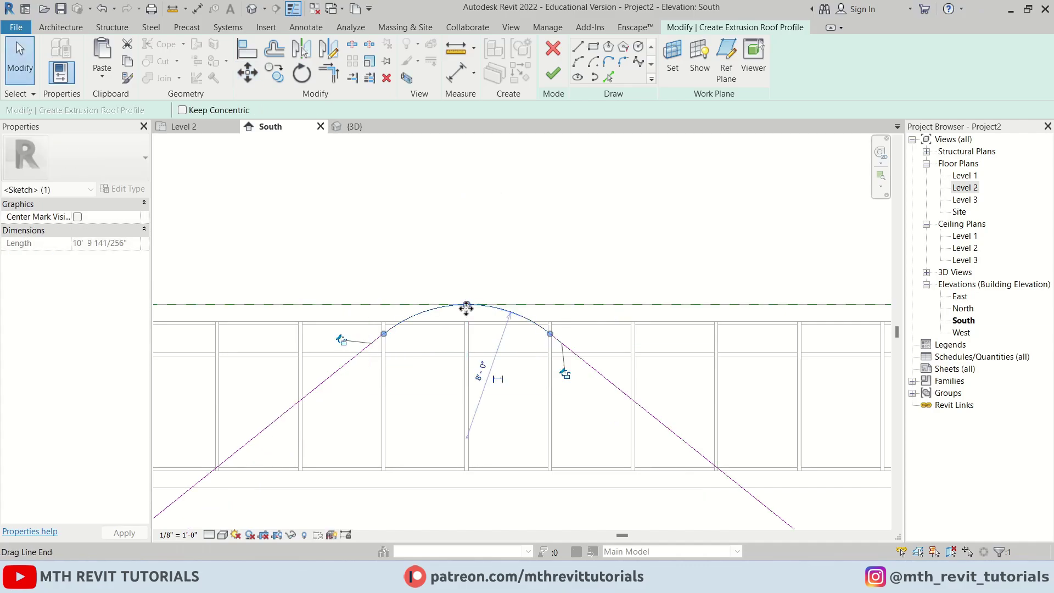
- Move the apex arc another 8' vertically upward above Level 3
key(m)
key(v)
click(466, 306)
scroll(469, 308, down, 2)
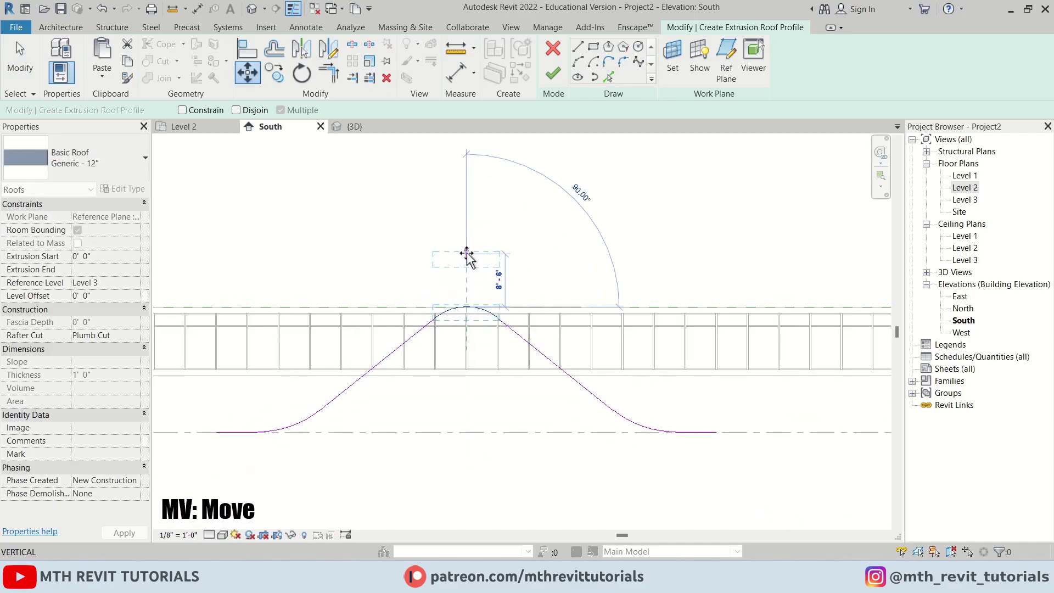
text(8)
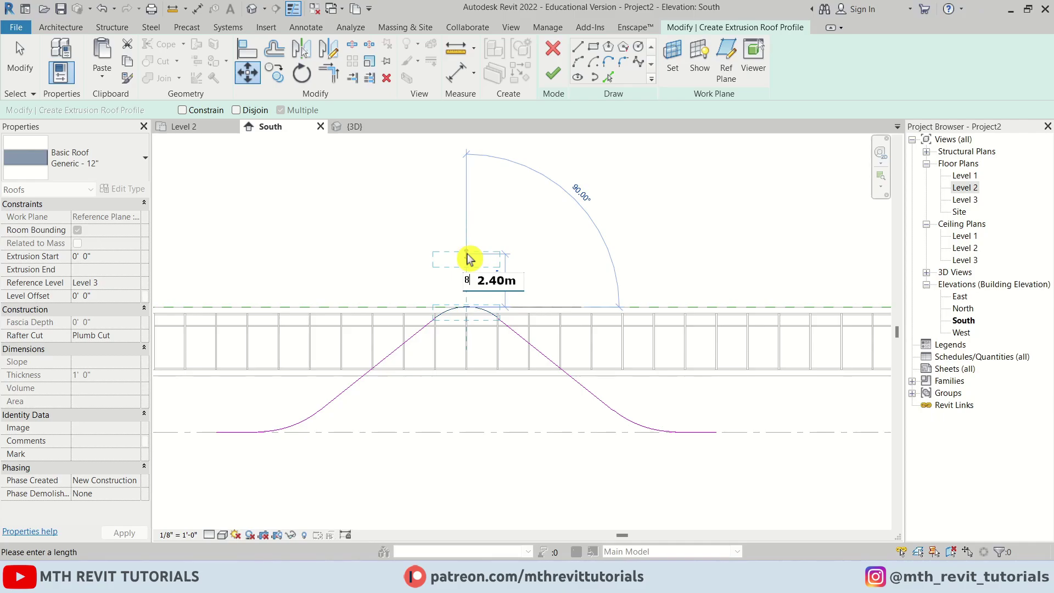
key(Return)
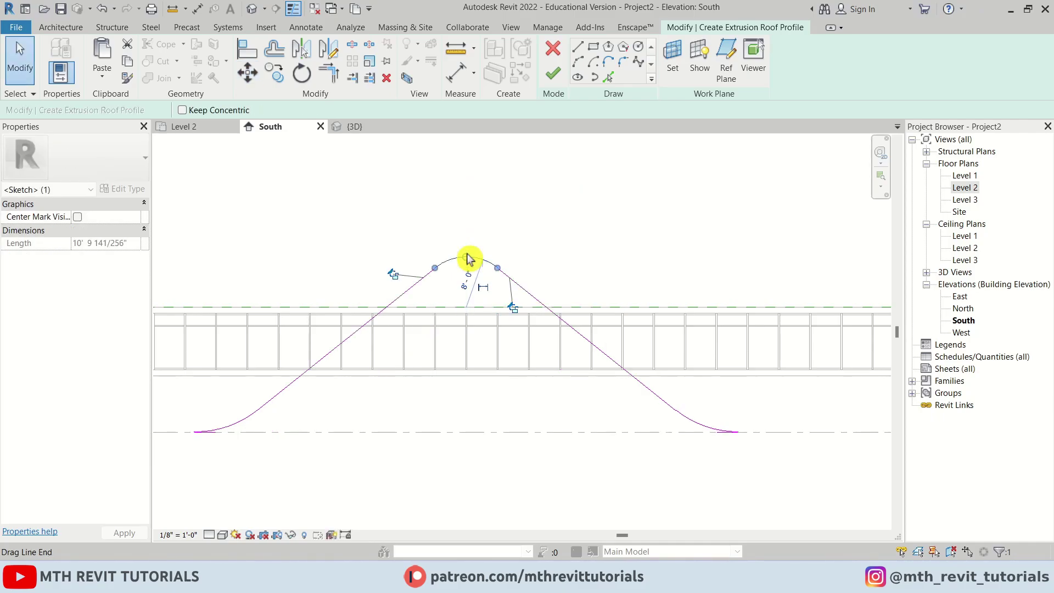
- Delete the short leftover horizontal segments overlapping the lower arcs at both ends of the roof profile
scroll(520, 277, down, 1)
click(649, 421)
mouse_move(219, 201)
mouse_down()
mouse_move(537, 311)
mouse_move(744, 455)
mouse_move(648, 384)
mouse_move(723, 443)
mouse_move(676, 404)
mouse_up()
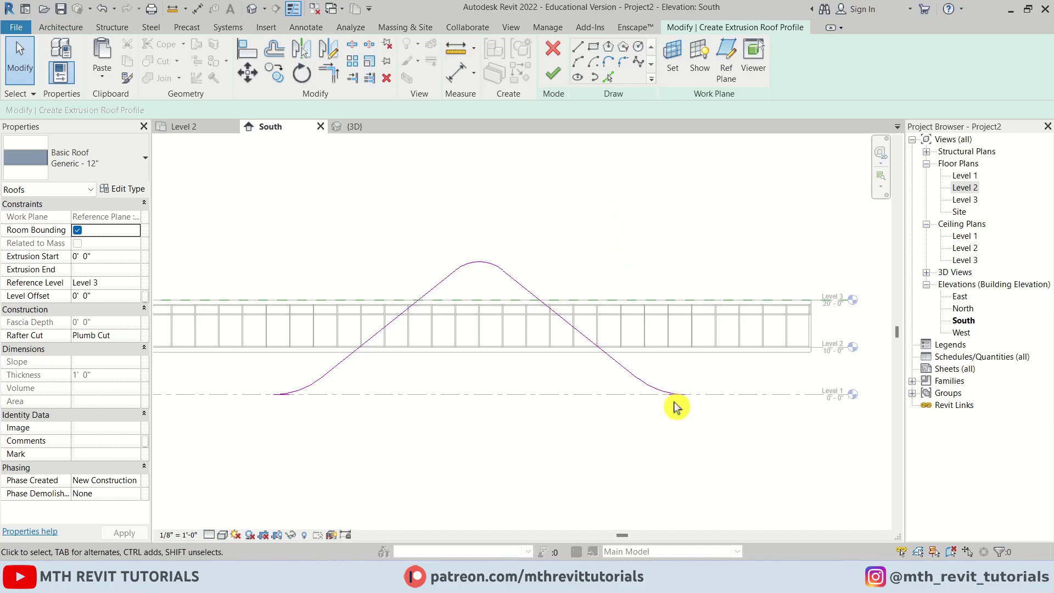
scroll(681, 406, up, 3)
click(659, 375)
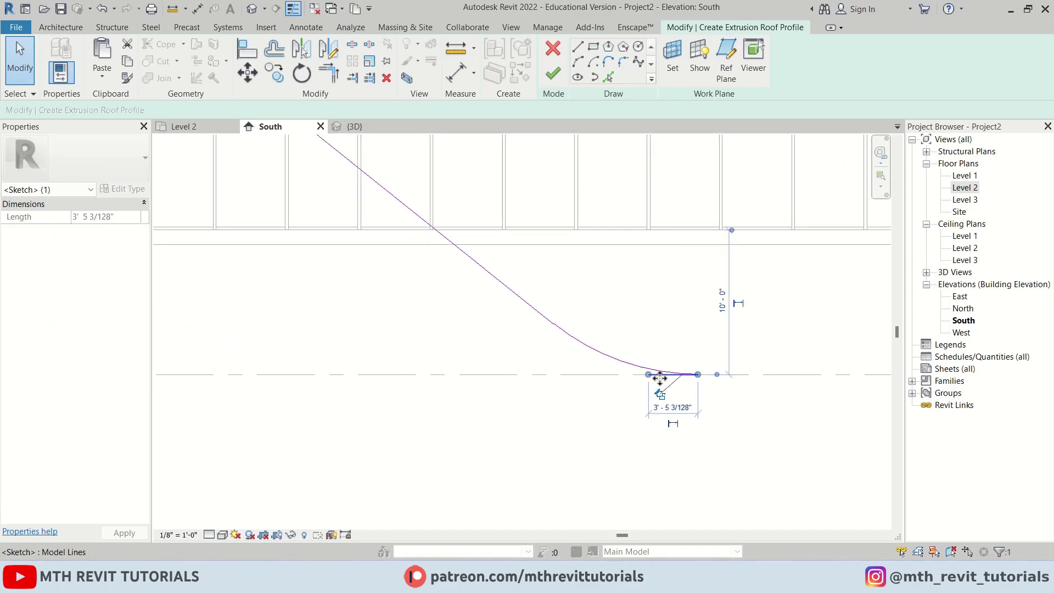
key(Delete)
scroll(654, 388, down, 2)
middle_drag(331, 455, 798, 442)
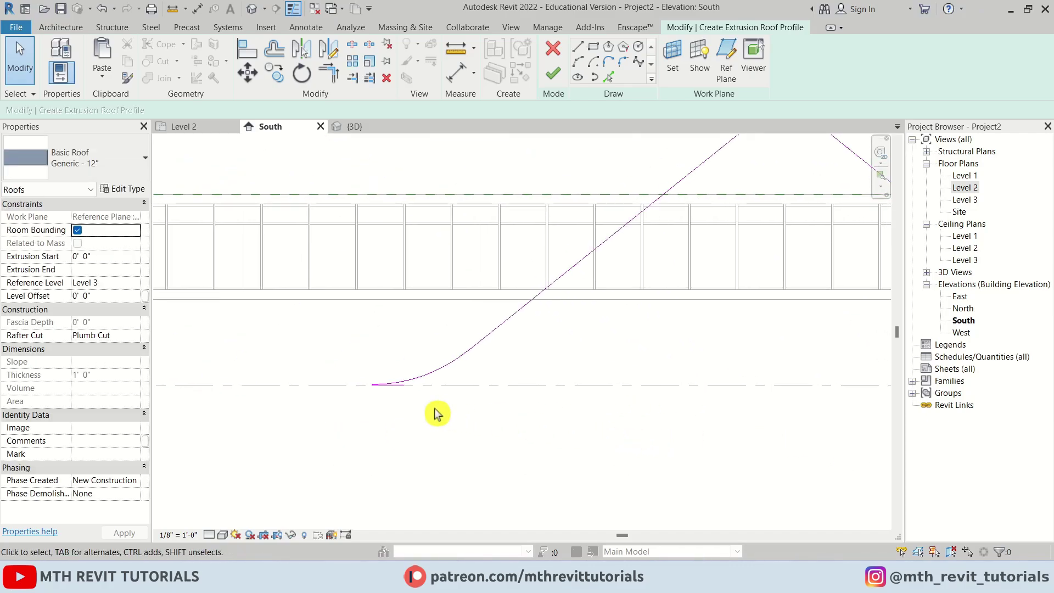
scroll(405, 392, up, 2)
drag(299, 341, 480, 451)
click(477, 449)
scroll(207, 426, down, 4)
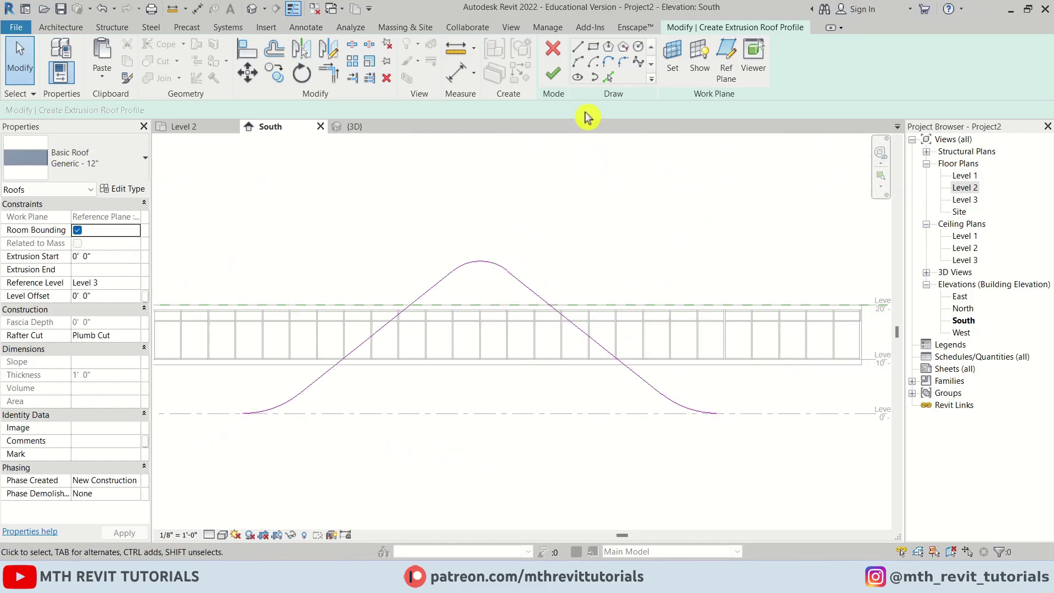
- Finish the roof profile sketch and view the extruded roof in 3D
click(554, 81)
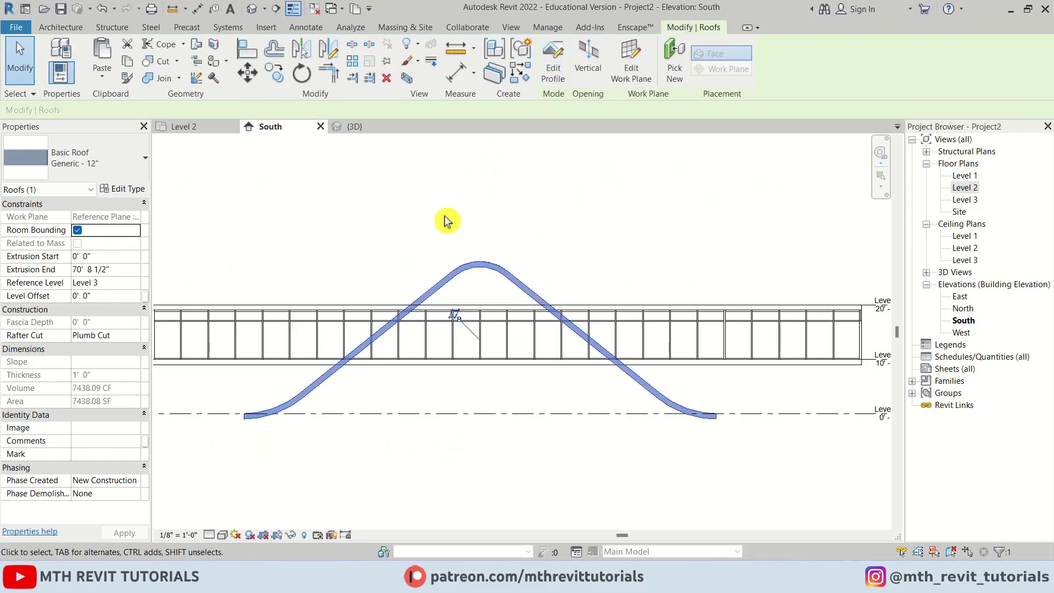
click(258, 15)
shift+middle_drag(566, 297, 423, 264)
- In the Level 2 plan, stretch the roof extrusion's north end to Reference Plane : 2
click(192, 127)
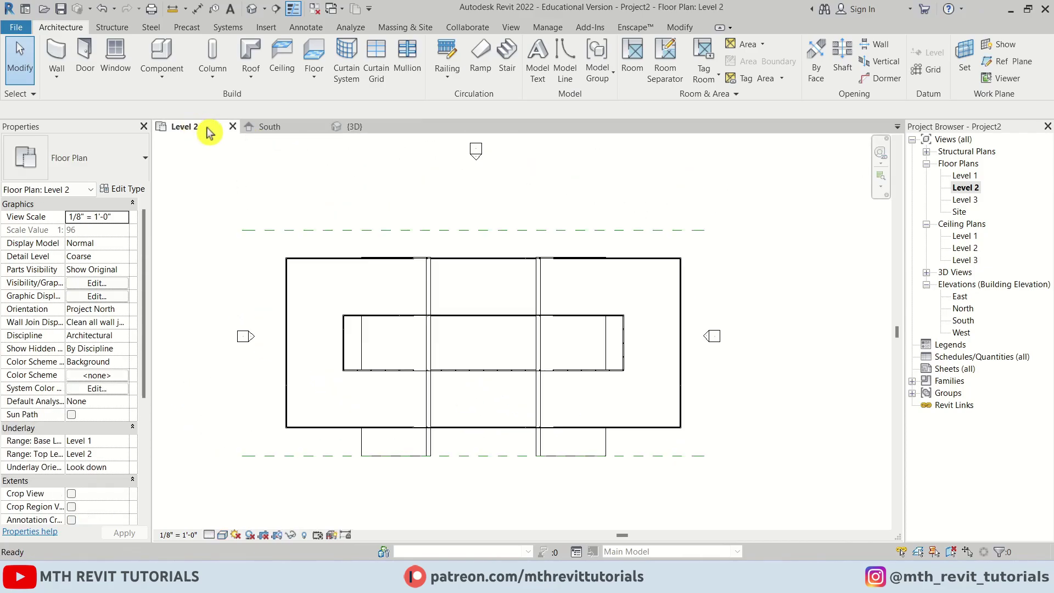
click(430, 453)
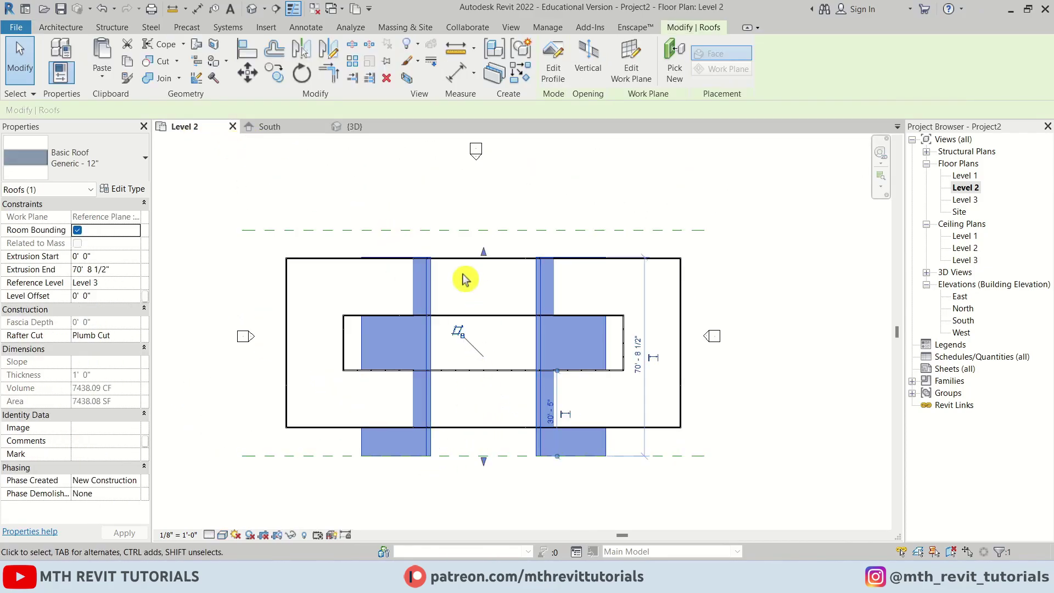
drag(483, 253, 489, 240)
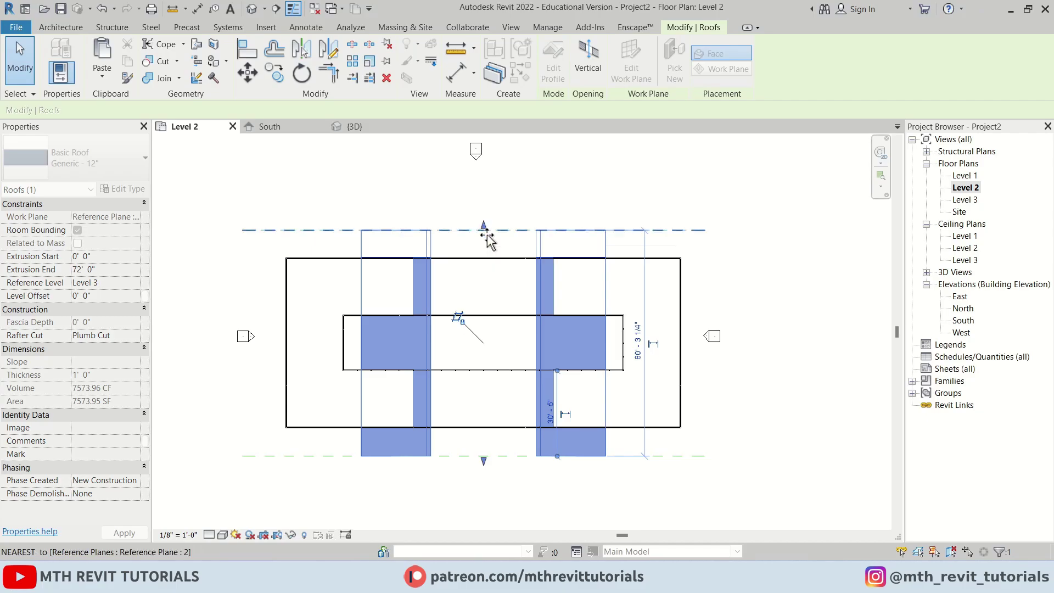
click(430, 207)
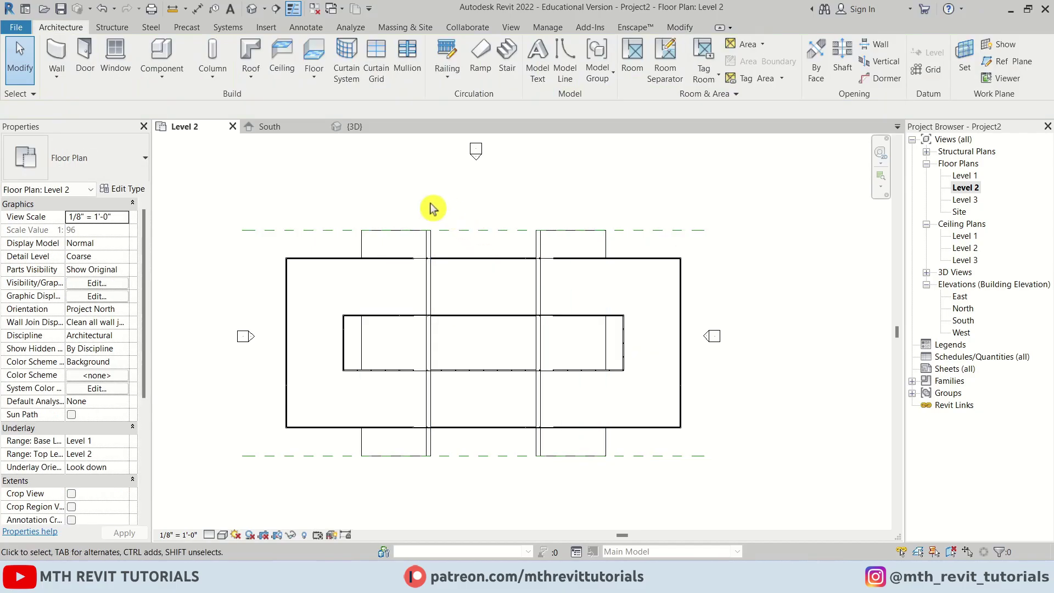
- Examine the extended curved roof and how it crosses the building from several sides in 3D
click(377, 128)
shift+middle_drag(546, 431, 408, 336)
shift+middle_drag(398, 395, 352, 380)
shift+middle_drag(482, 318, 671, 272)
scroll(670, 271, up, 1)
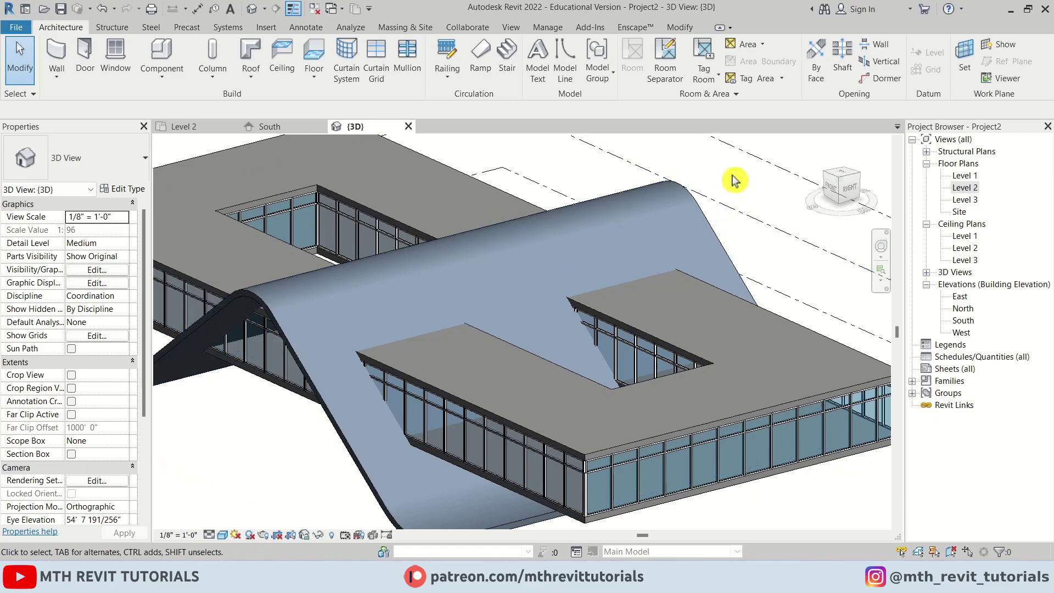
- Start a By Face opening on the curved roof's sloping face, with the 3D view set to Hidden Line
click(819, 77)
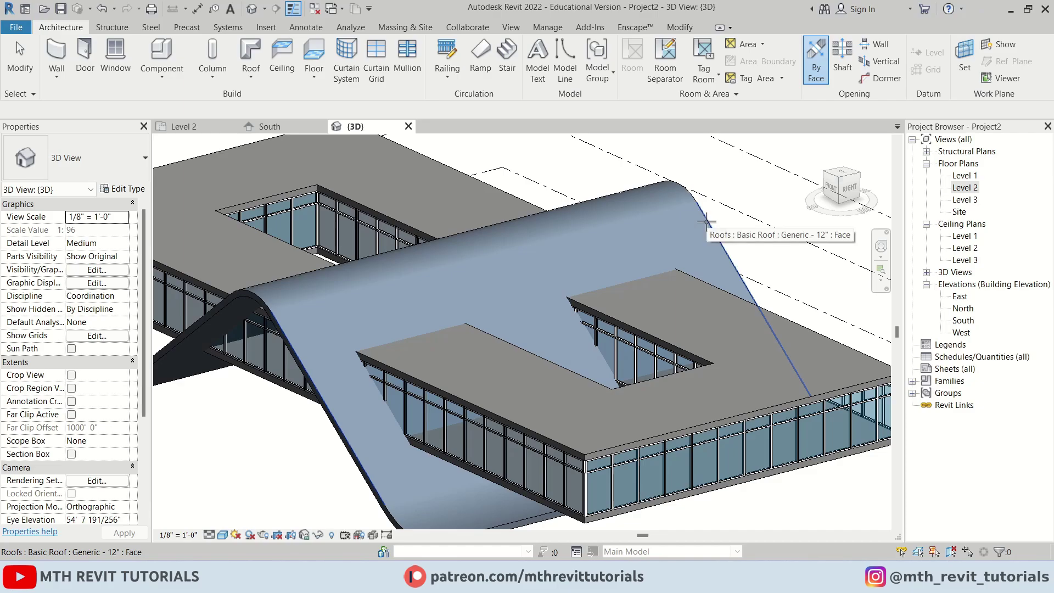
click(222, 535)
click(254, 479)
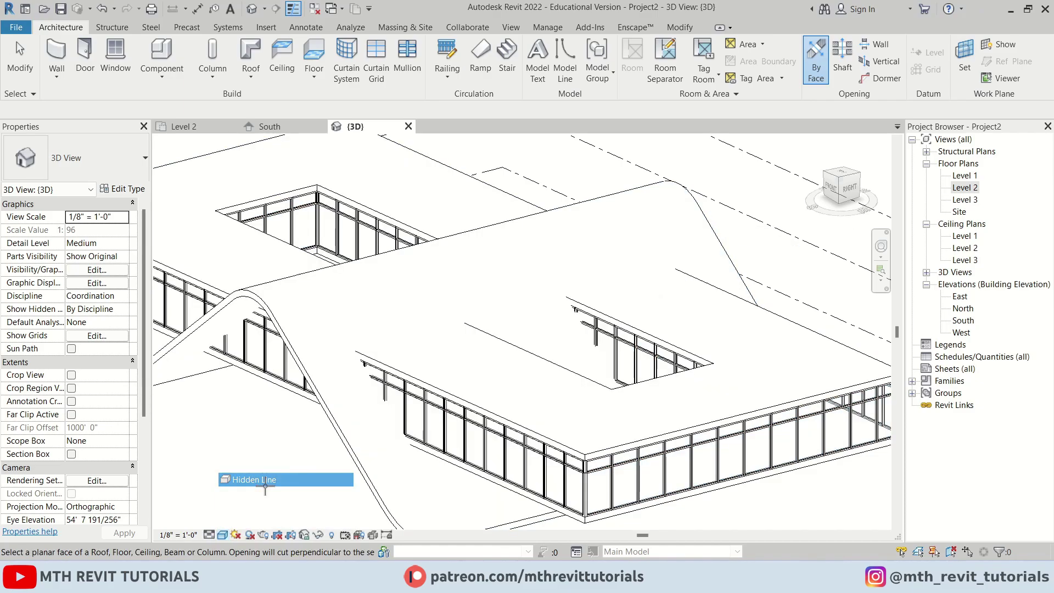
click(705, 221)
- Orient the opening sketch to the Right view and set the visual style to Wireframe
mouse_move(637, 362)
shift+middle_down()
mouse_move(656, 386)
mouse_move(651, 363)
shift+middle_up()
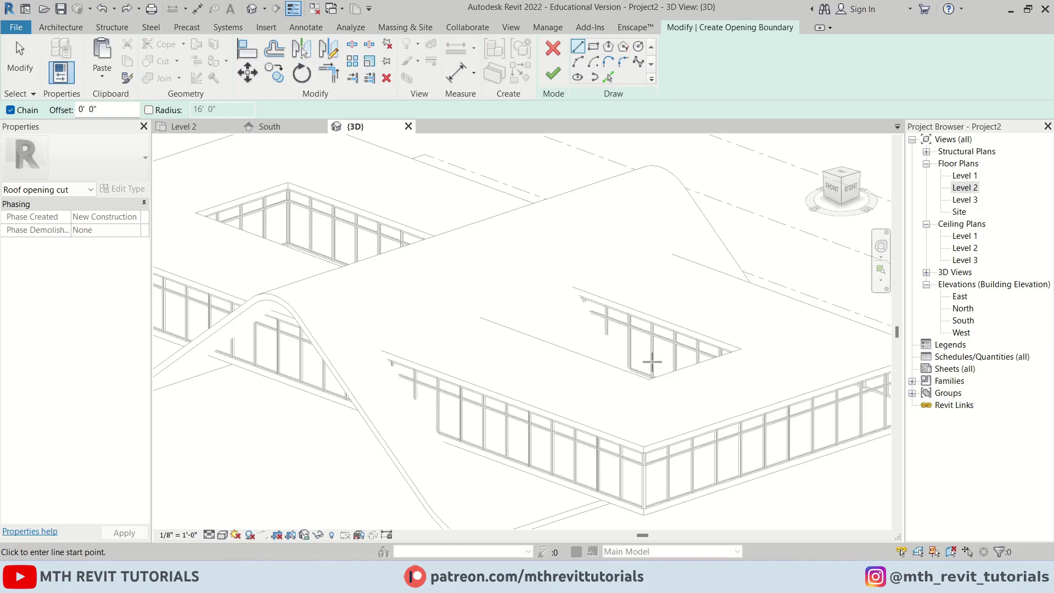
click(850, 192)
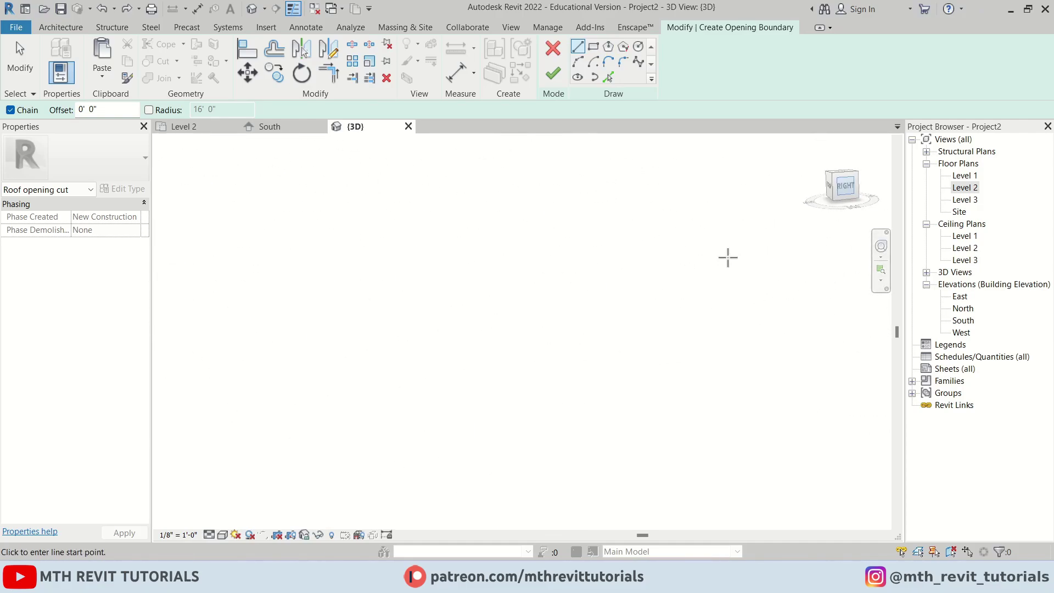
scroll(571, 320, up, 5)
scroll(547, 326, up, 1)
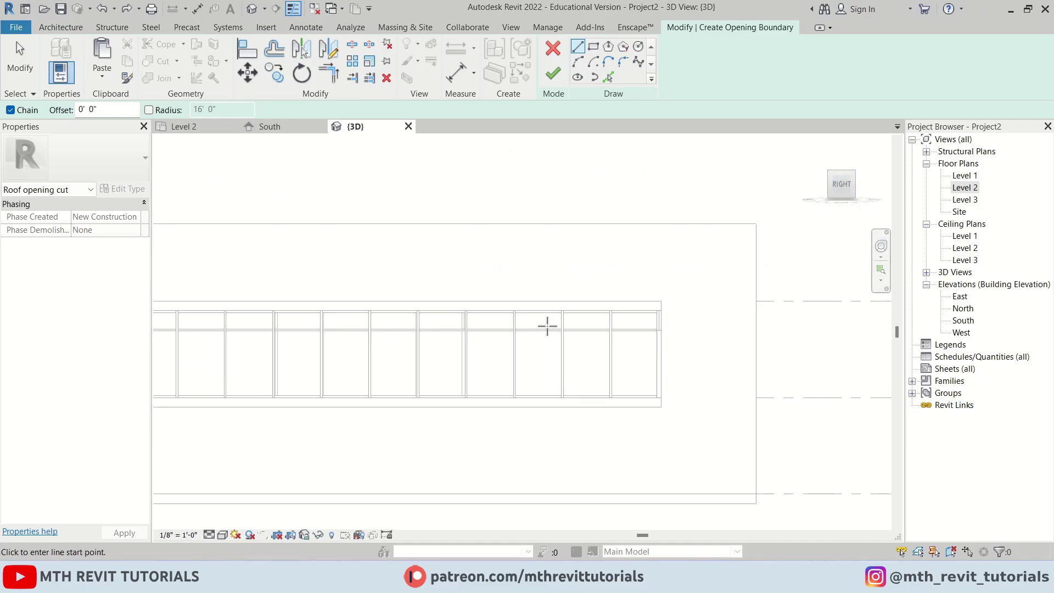
click(223, 536)
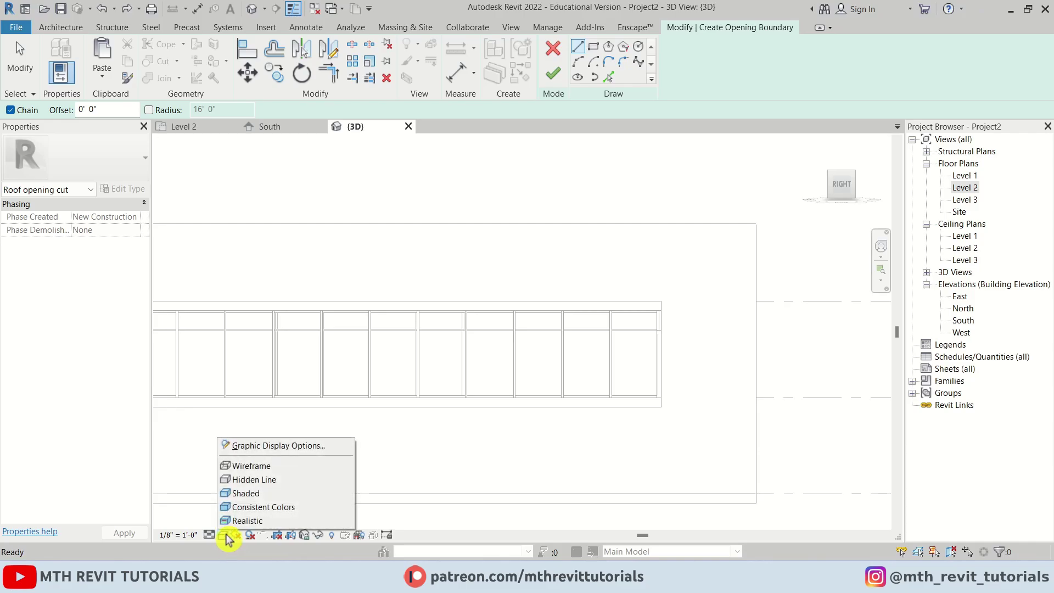
click(264, 465)
scroll(506, 314, up, 2)
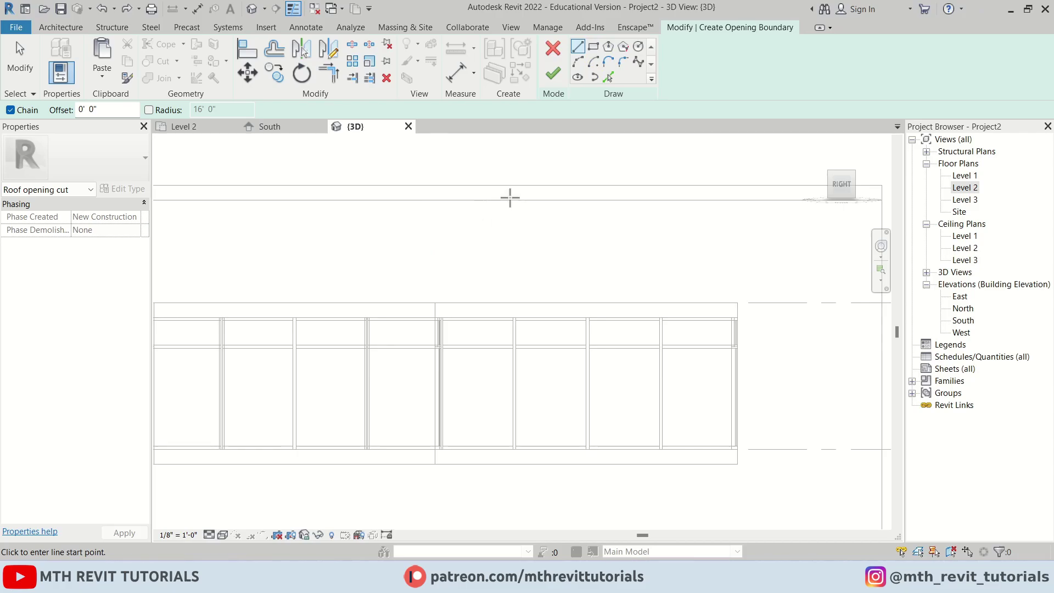
- Sketch a rectangular opening boundary around one wing, from the upper slab's top outer corner to the lower slab's bottom inner corner
click(594, 48)
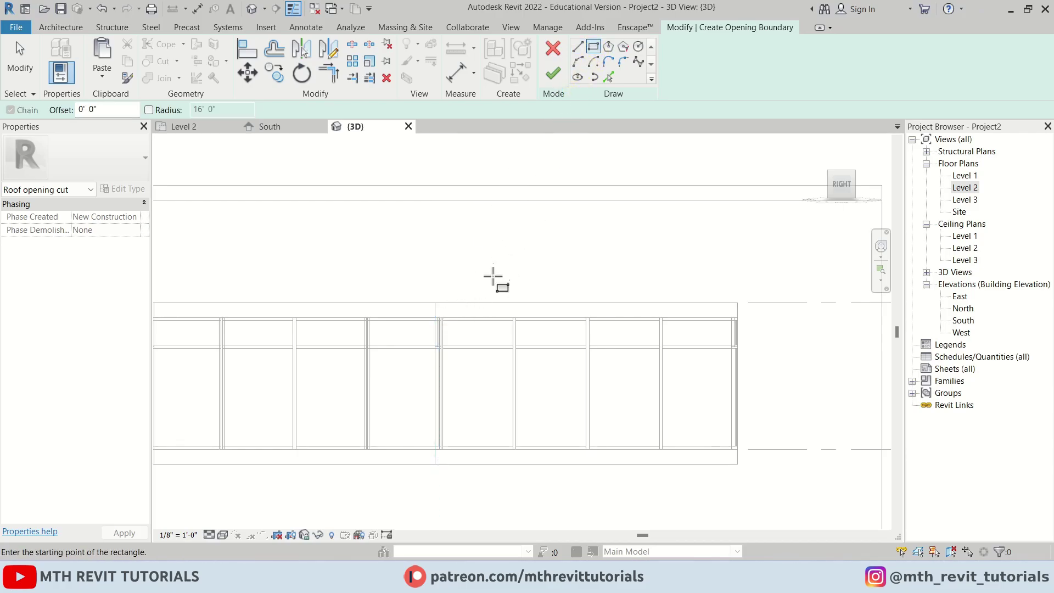
click(738, 303)
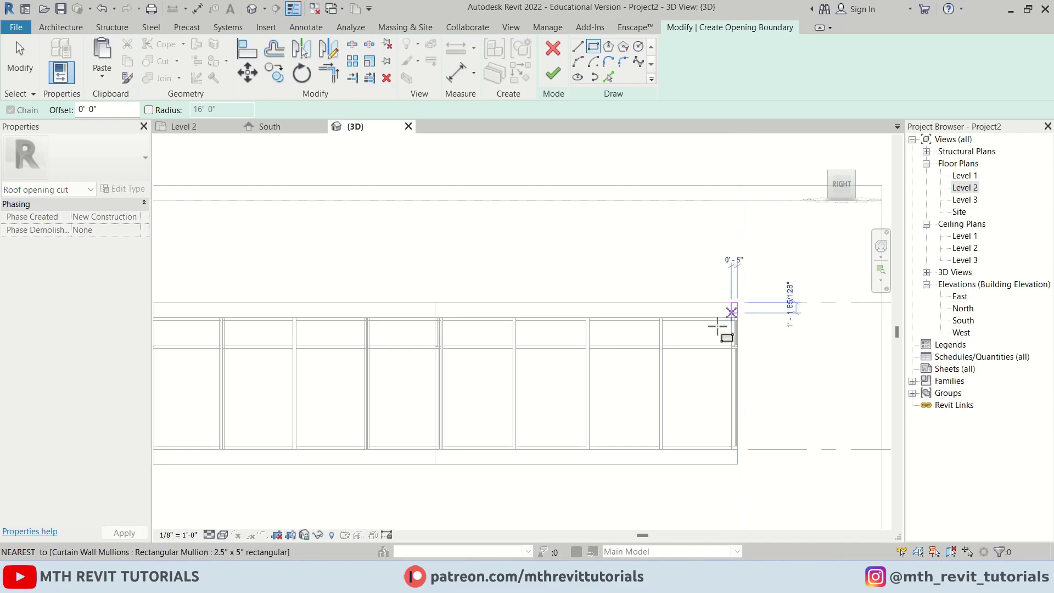
click(435, 465)
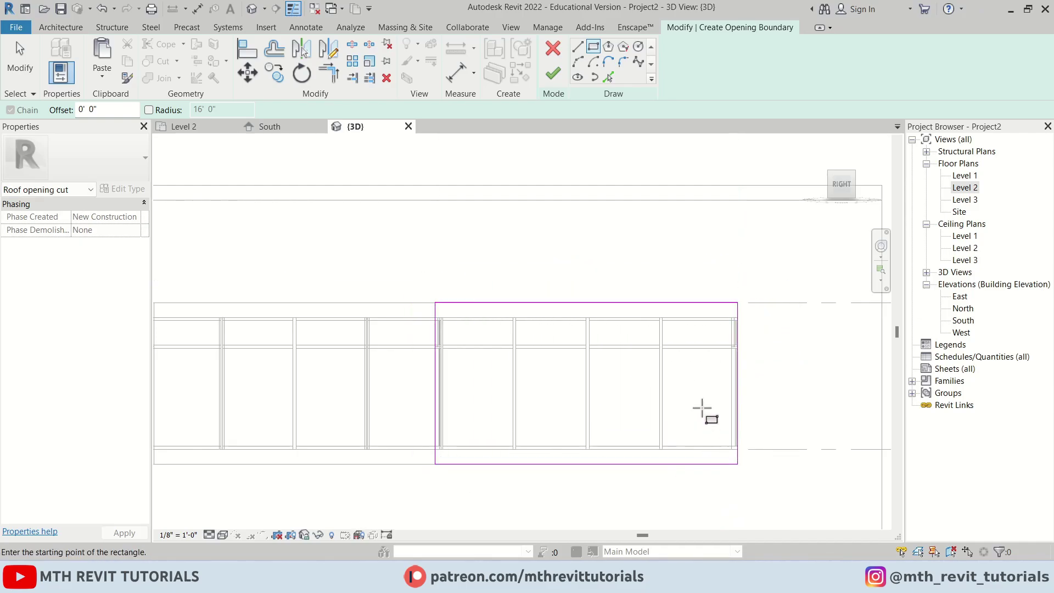
key(Escape)
- Move the upper edge of the opening boundary 4' up the roof slope
scroll(574, 339, down, 1)
shift+middle_drag(574, 339, 648, 438)
scroll(589, 309, up, 2)
scroll(498, 329, up, 2)
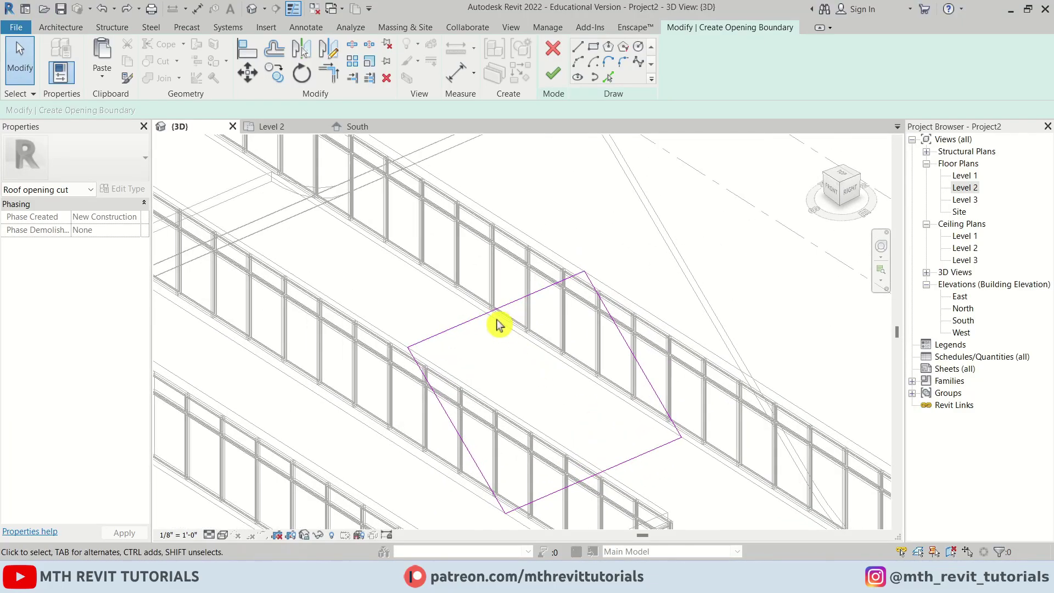
middle_drag(500, 342, 495, 392)
click(420, 376)
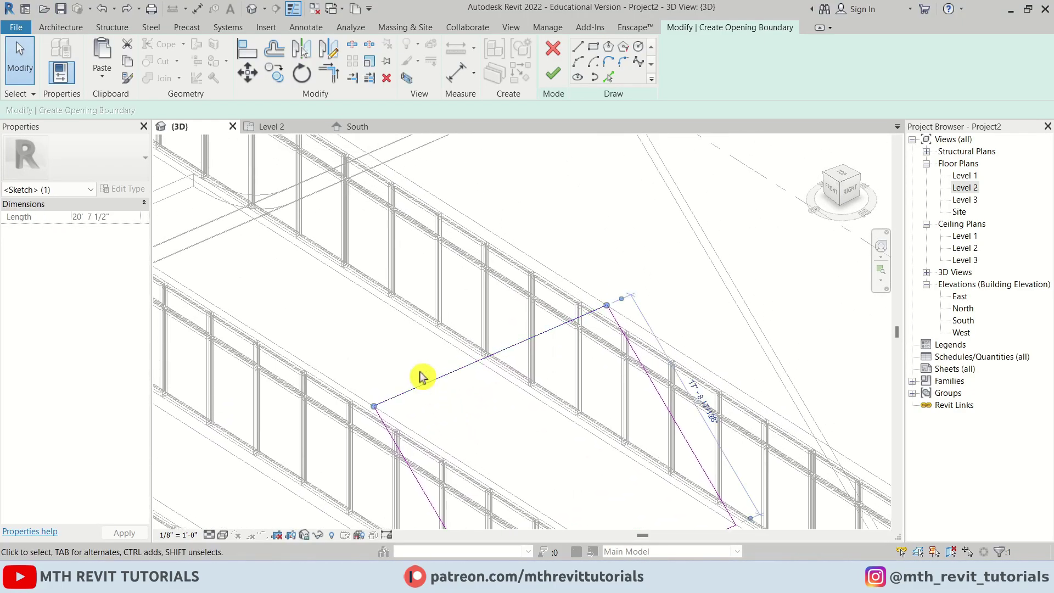
key(m)
key(v)
click(423, 376)
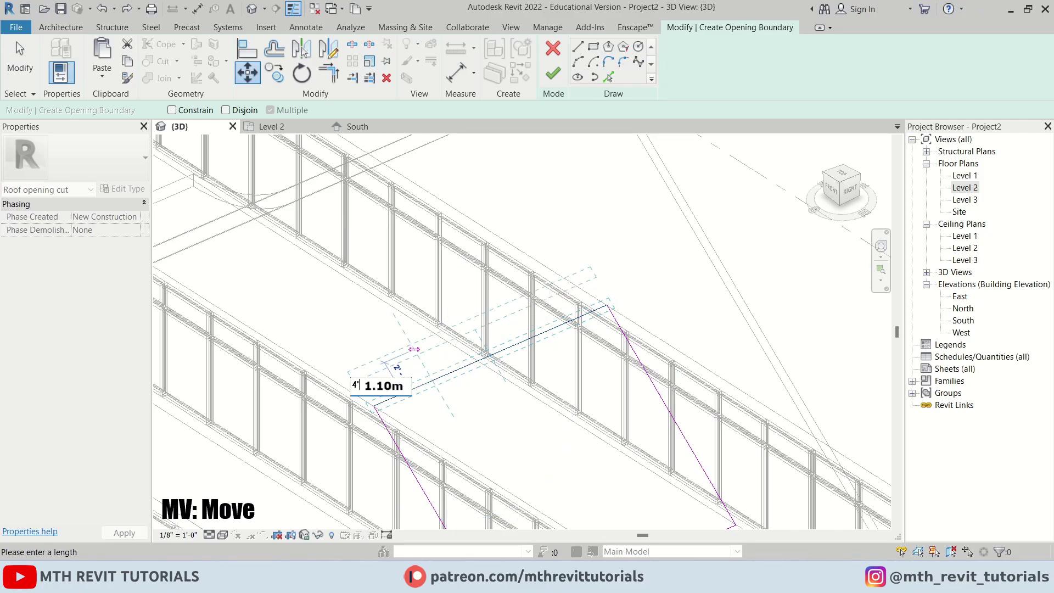
key(Return)
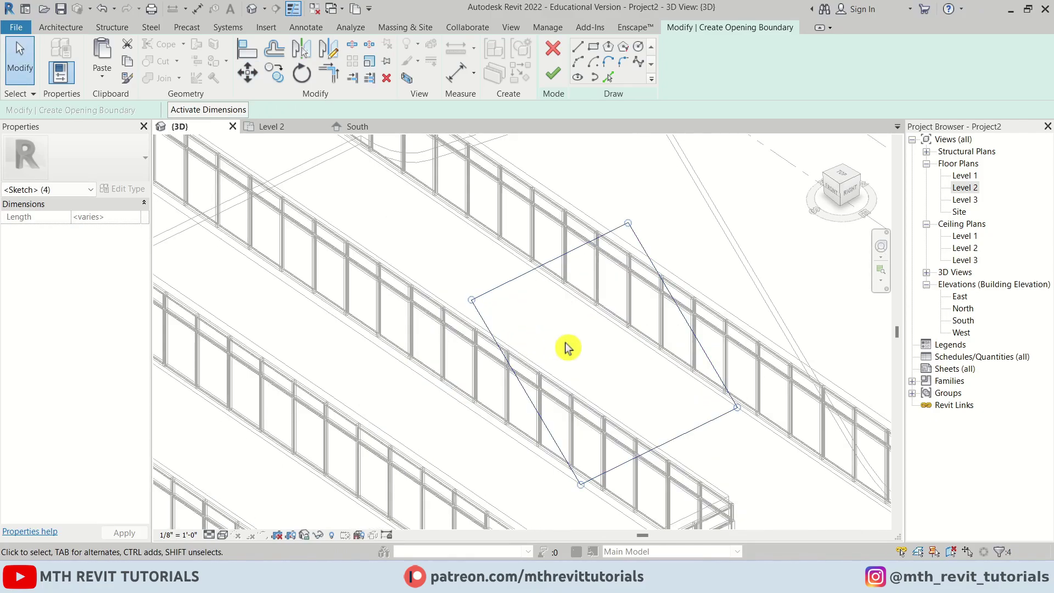
- Finish the roof opening boundary sketch and set the 3D view to Shaded
middle_drag(565, 349, 554, 328)
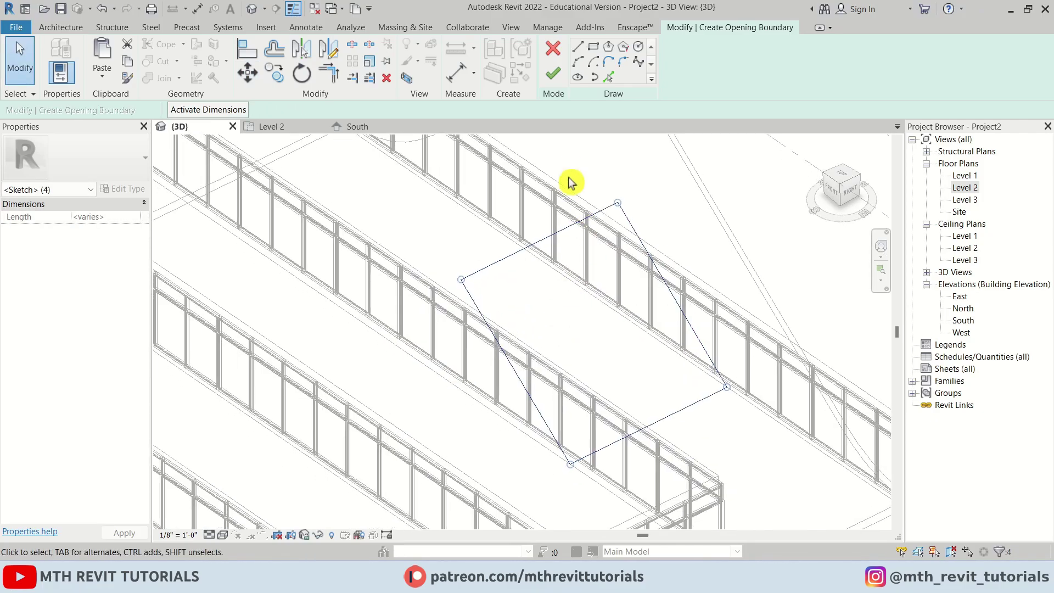
click(557, 80)
key(s)
key(d)
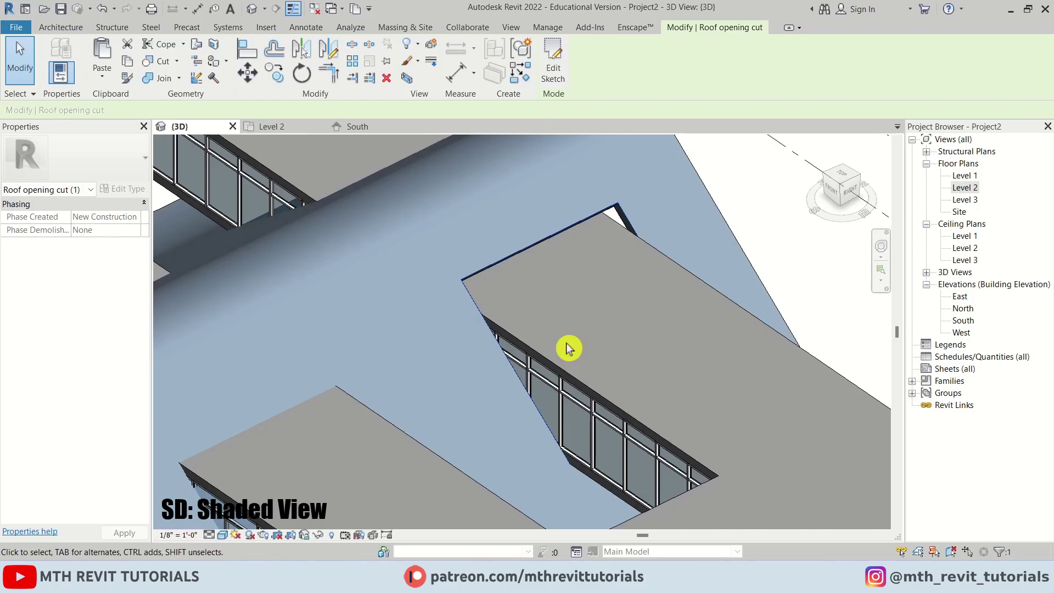
- Examine from several sides in 3D how the new roof opening clears the building wing
mouse_move(558, 352)
shift+middle_down()
mouse_move(584, 448)
mouse_move(518, 424)
mouse_move(604, 263)
shift+middle_up()
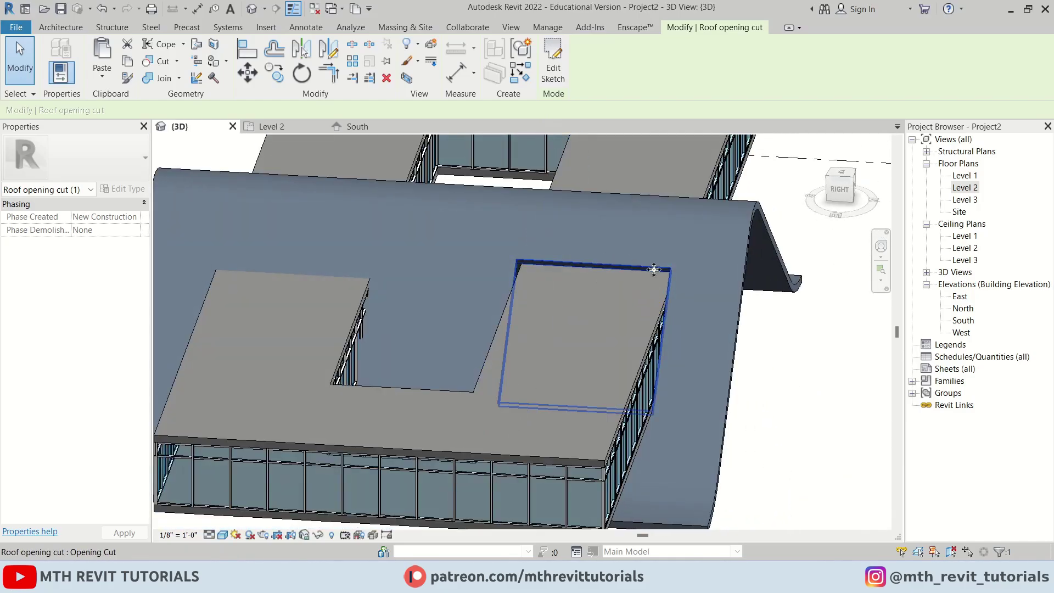
mouse_move(579, 346)
shift+middle_down()
mouse_move(478, 348)
mouse_move(384, 280)
mouse_move(443, 315)
mouse_move(631, 374)
mouse_move(511, 286)
shift+middle_up()
middle_drag(576, 277, 570, 315)
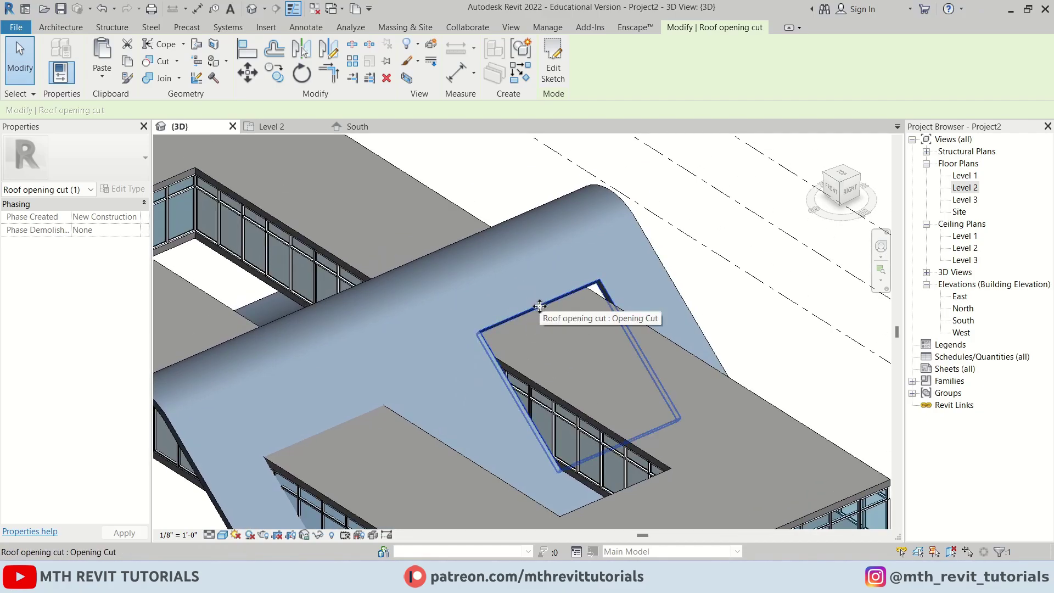
click(713, 281)
scroll(593, 338, up, 1)
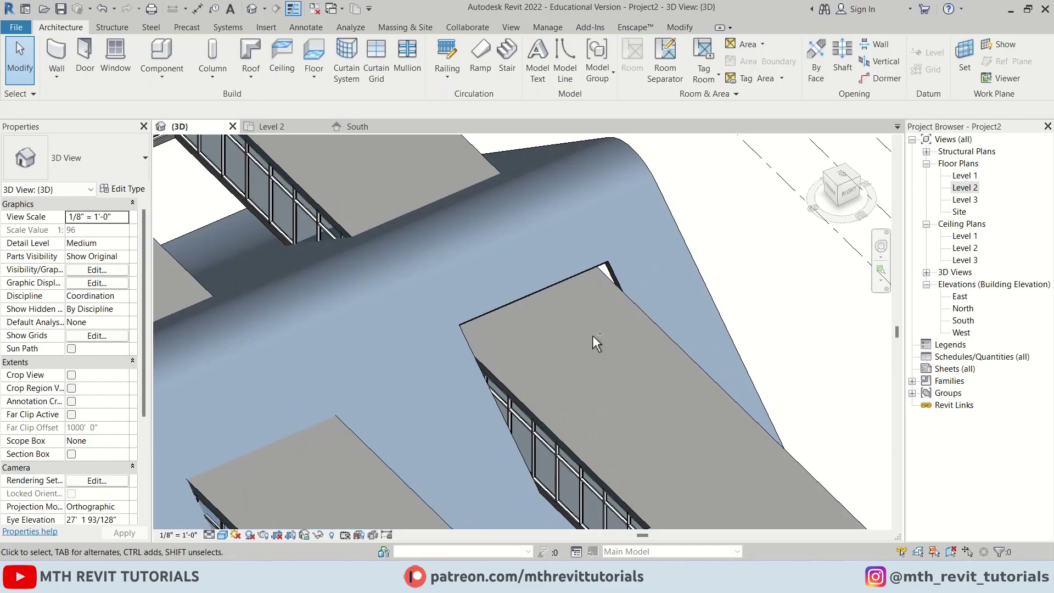
shift+middle_drag(593, 339, 609, 306)
scroll(592, 304, down, 5)
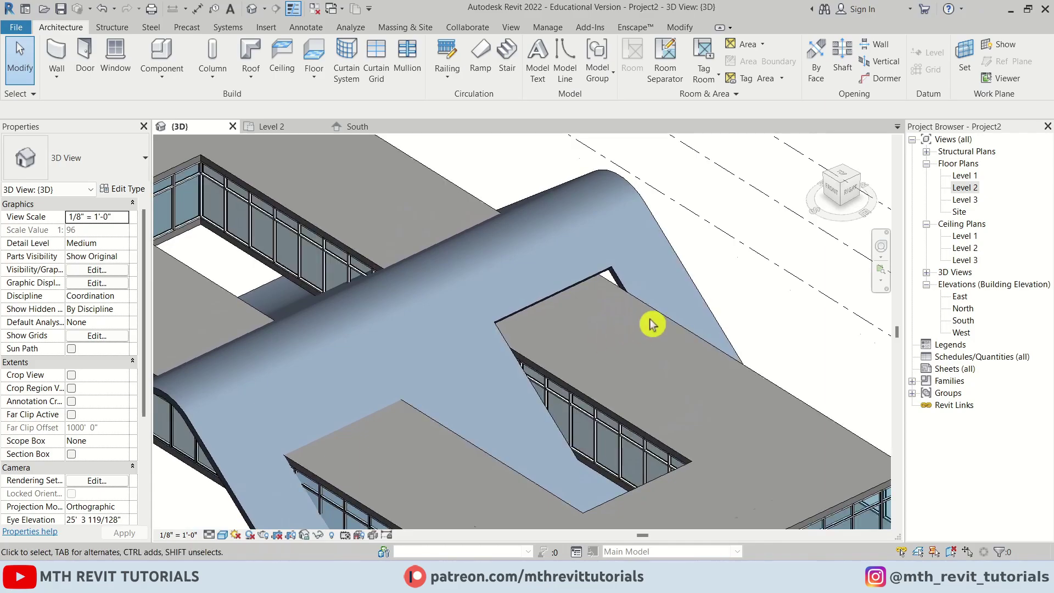
- Select the elements around the cut wing and filter the selection to only the Roof opening cut category
scroll(715, 297, up, 2)
drag(715, 297, 487, 430)
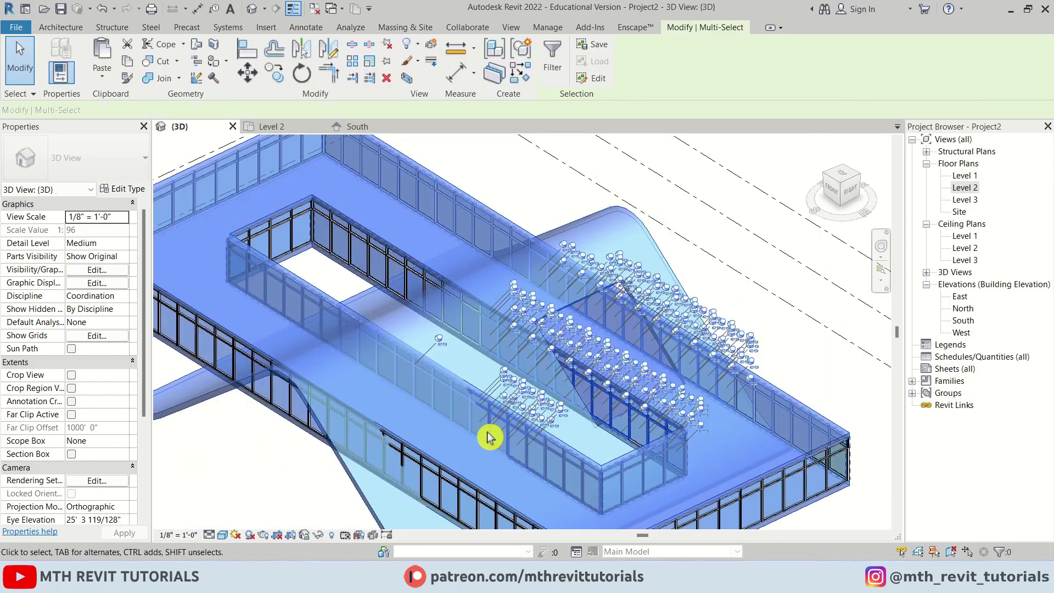
click(561, 77)
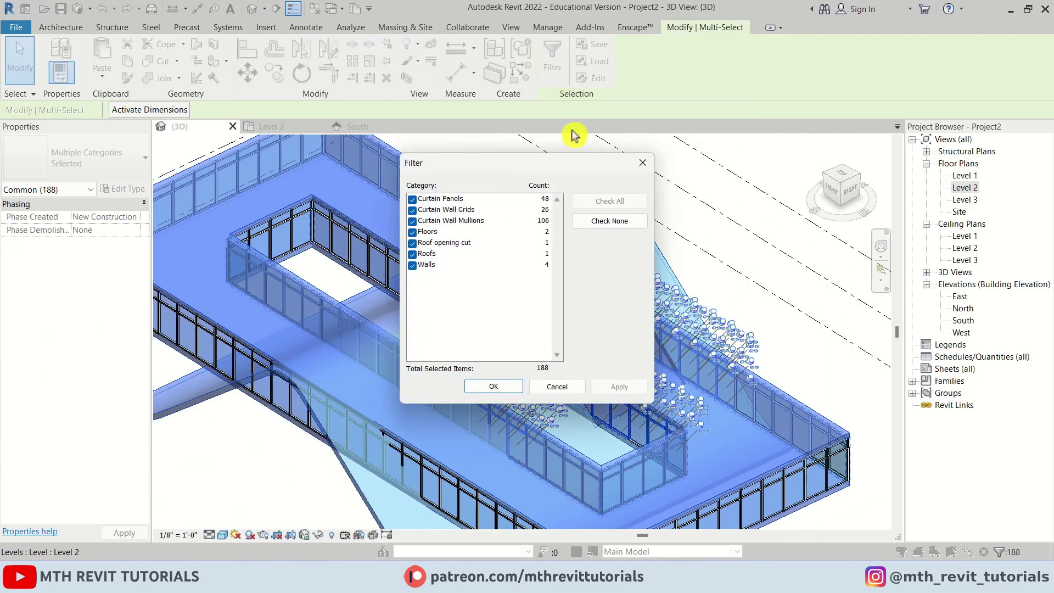
click(601, 220)
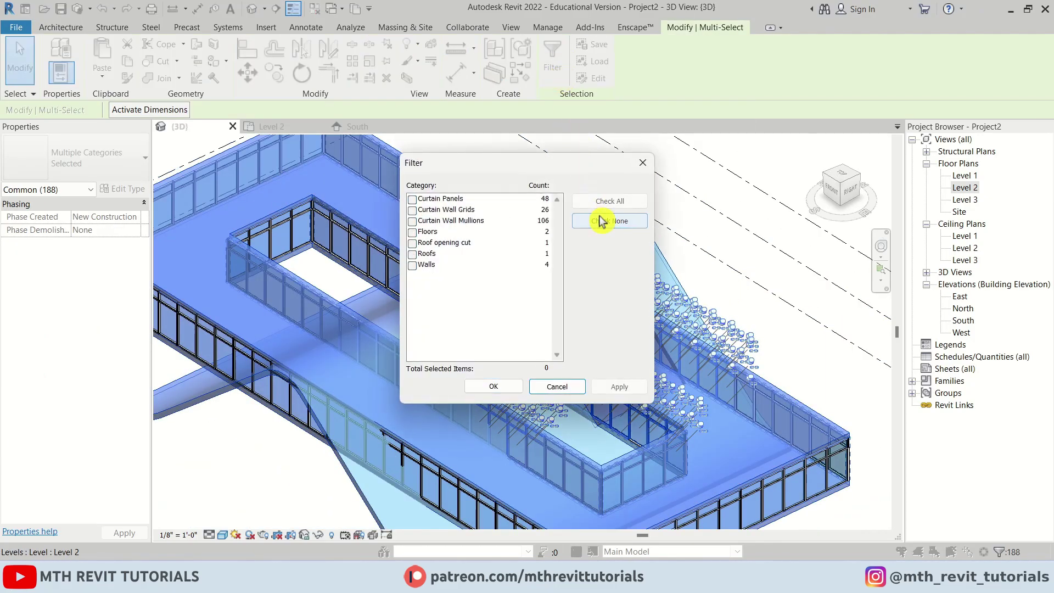
click(412, 244)
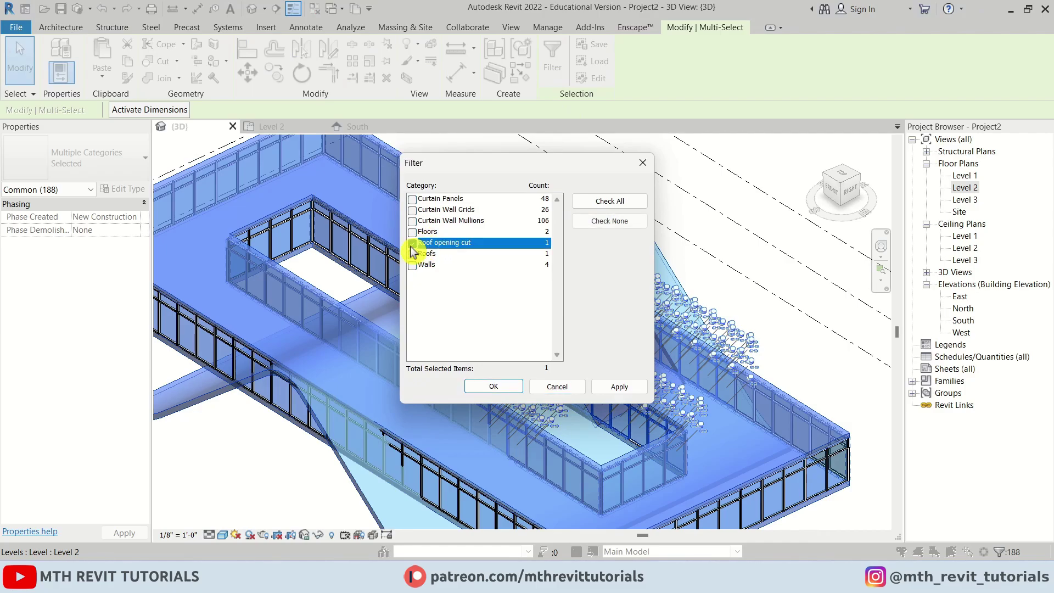
click(493, 386)
- In the Top view, mirror a copy of the roof opening onto the adjacent wing, using a drawn axis through the roof edge's midpoint
scroll(502, 395, down, 3)
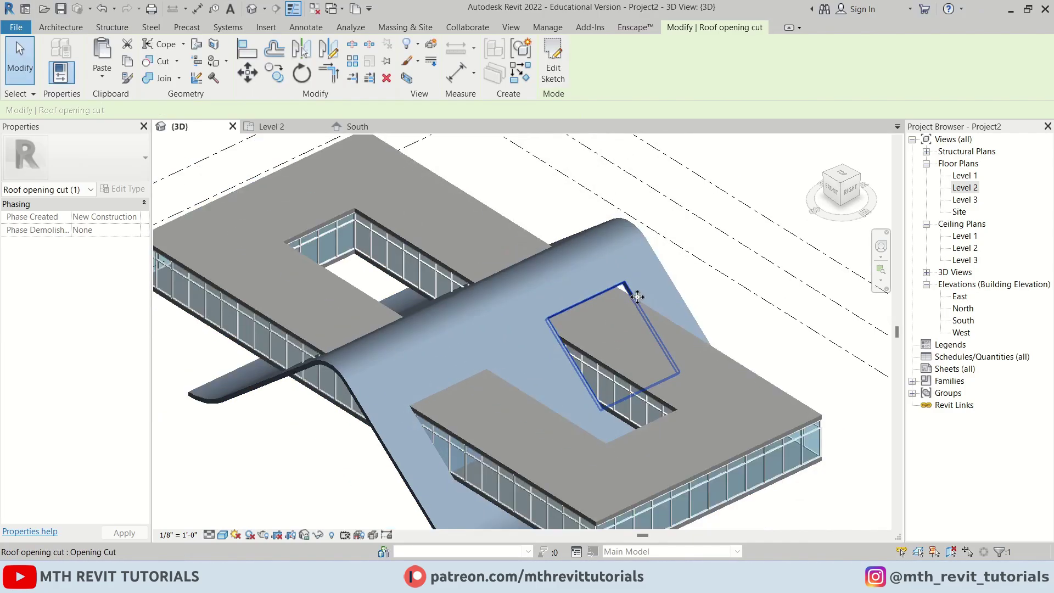
click(844, 181)
scroll(631, 347, up, 5)
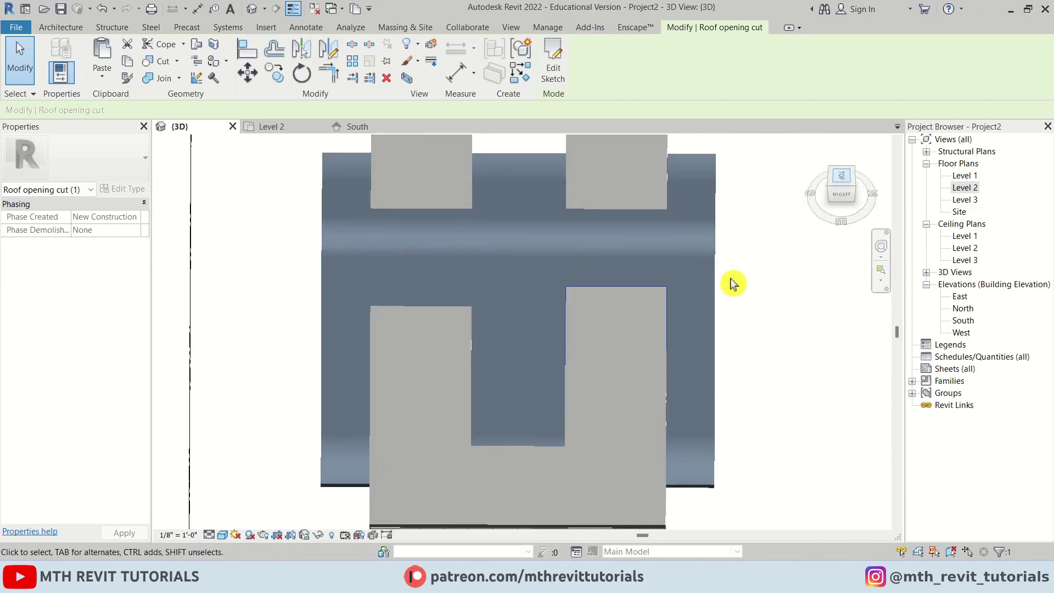
scroll(632, 347, down, 5)
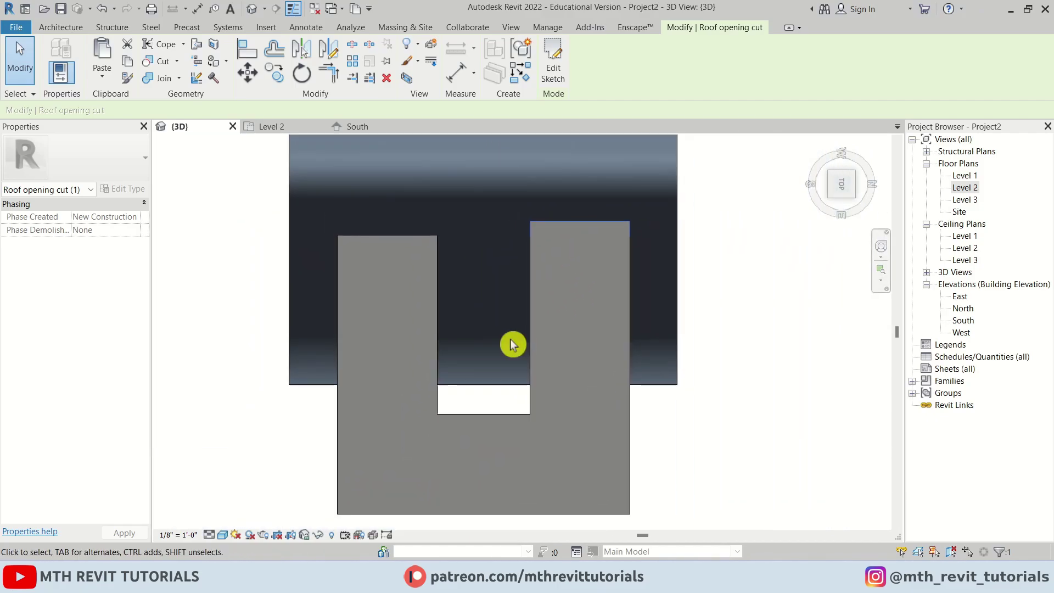
key(d)
key(m)
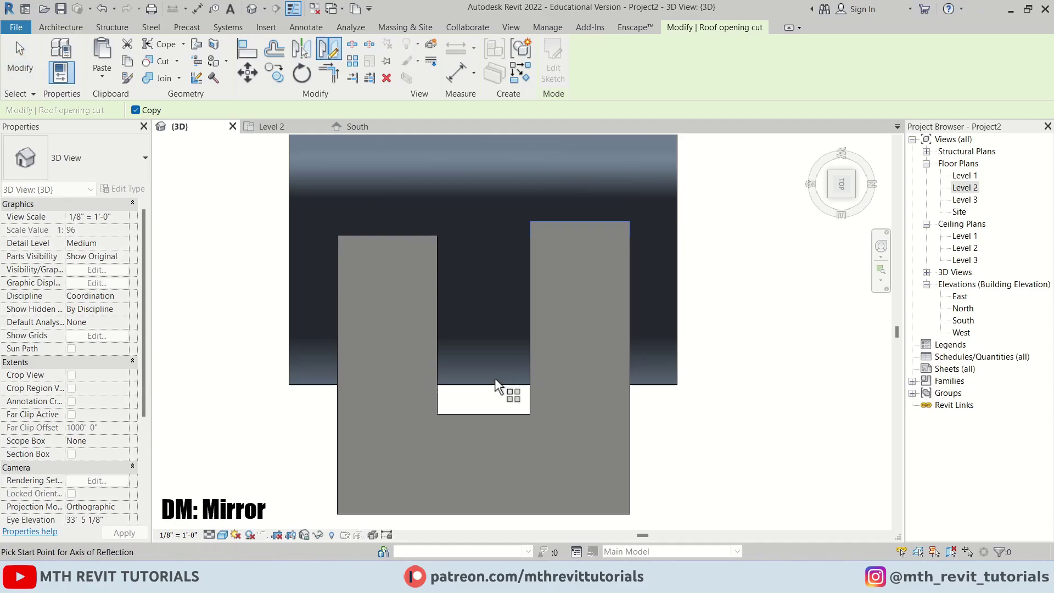
scroll(486, 376, up, 1)
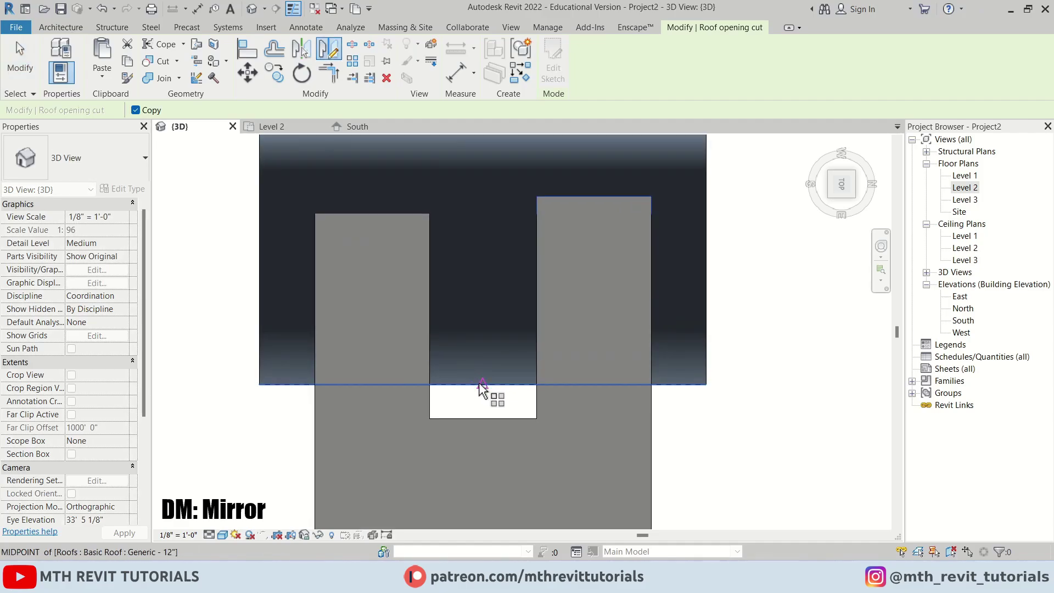
click(482, 384)
click(483, 405)
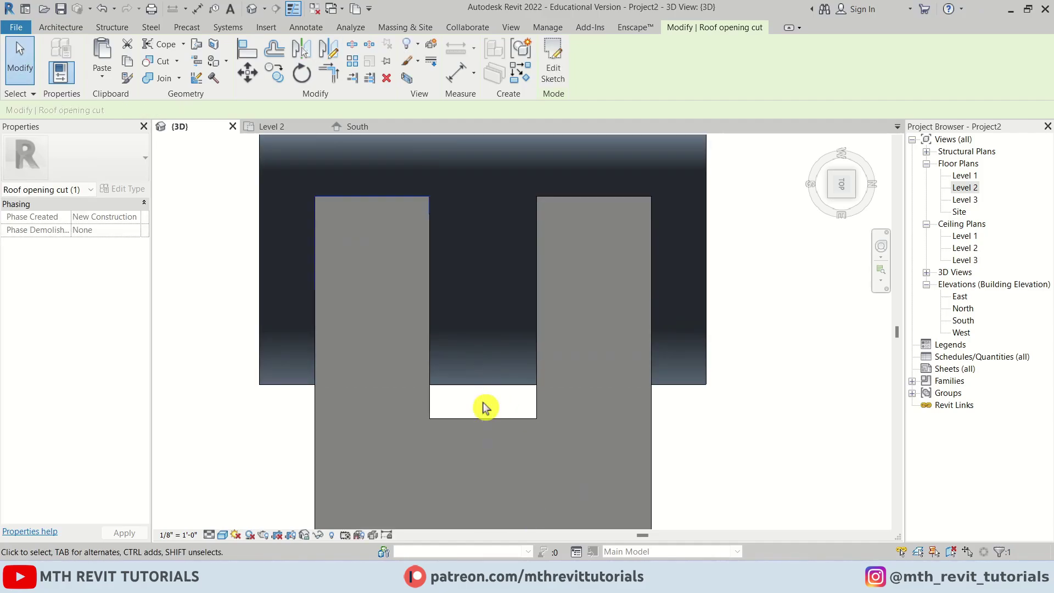
- Examine how the mirrored roof opening's corner aligns with the edges of the wing's floor
scroll(317, 195, up, 2)
middle_drag(610, 301, 608, 340)
scroll(306, 236, up, 3)
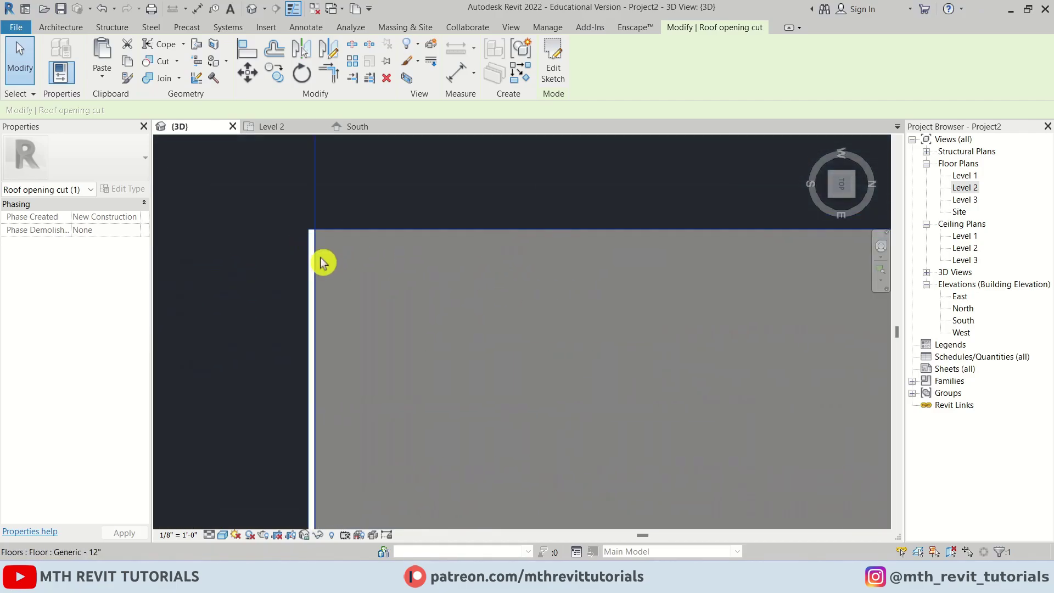
key(Escape)
click(316, 250)
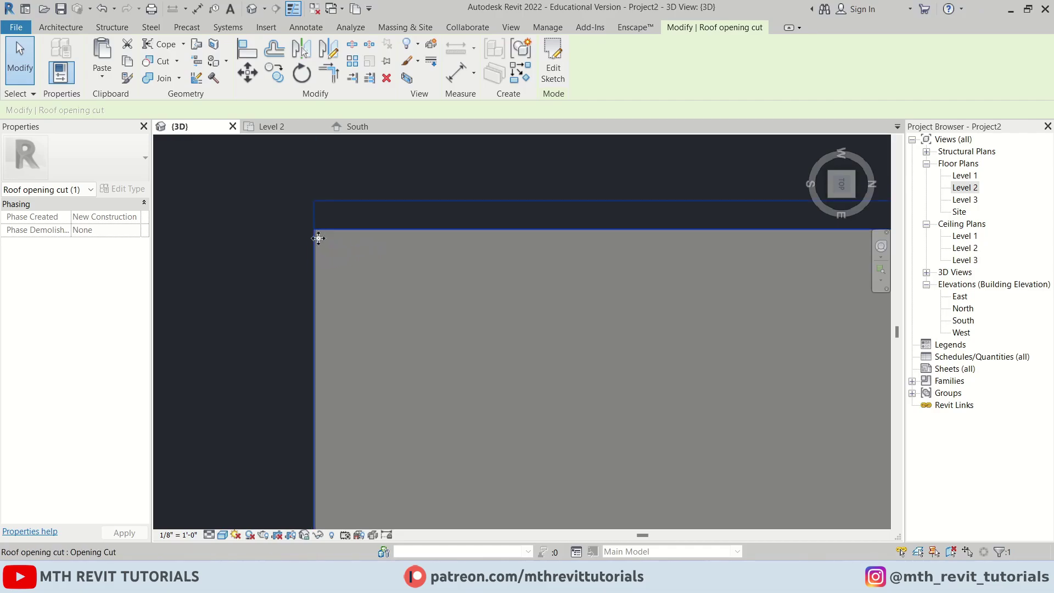
scroll(324, 230, up, 3)
scroll(294, 282, down, 5)
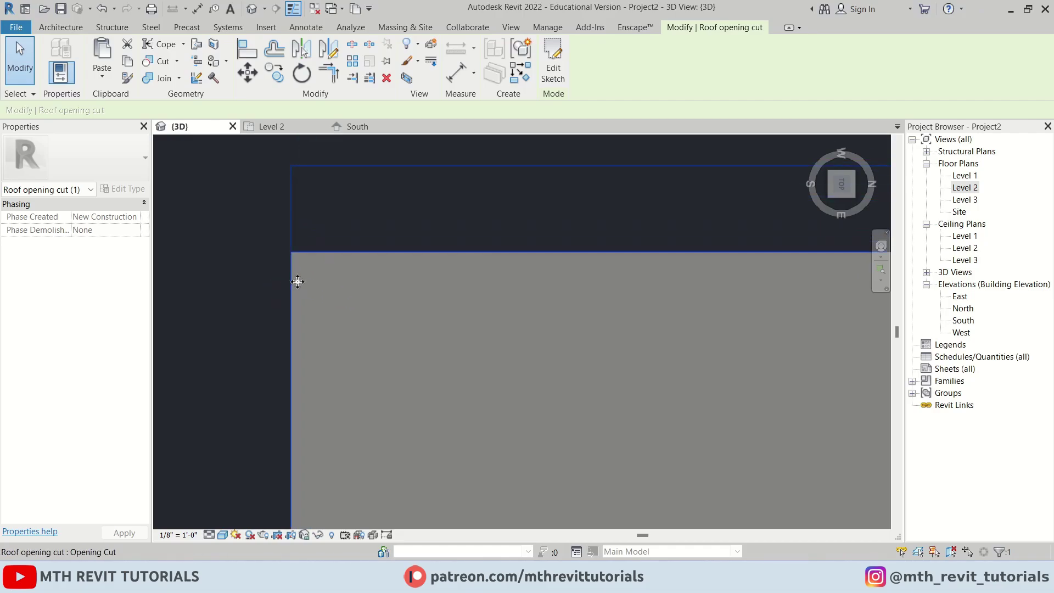
scroll(320, 350, down, 5)
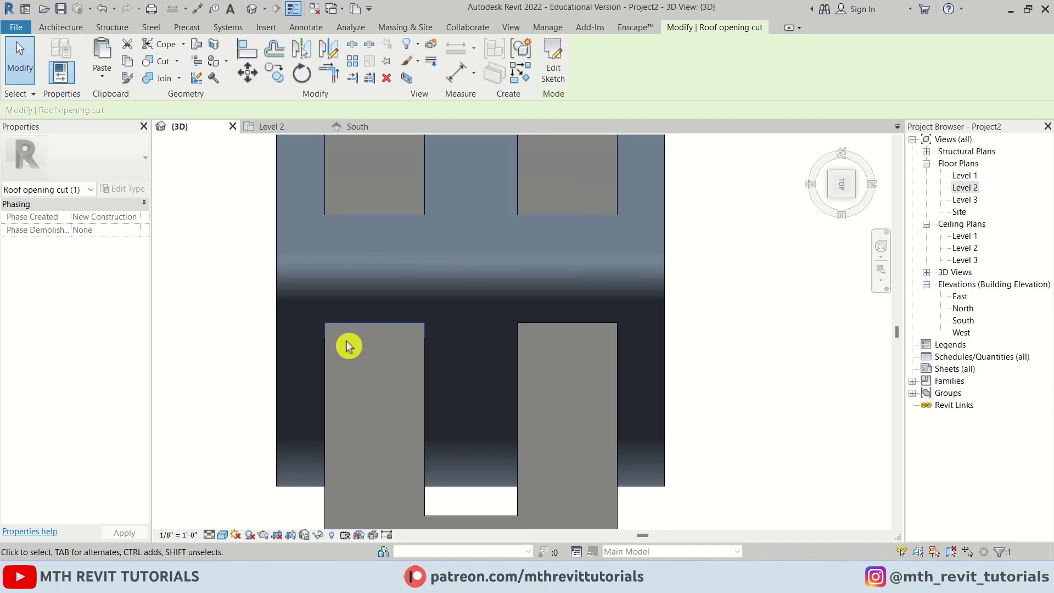
click(770, 330)
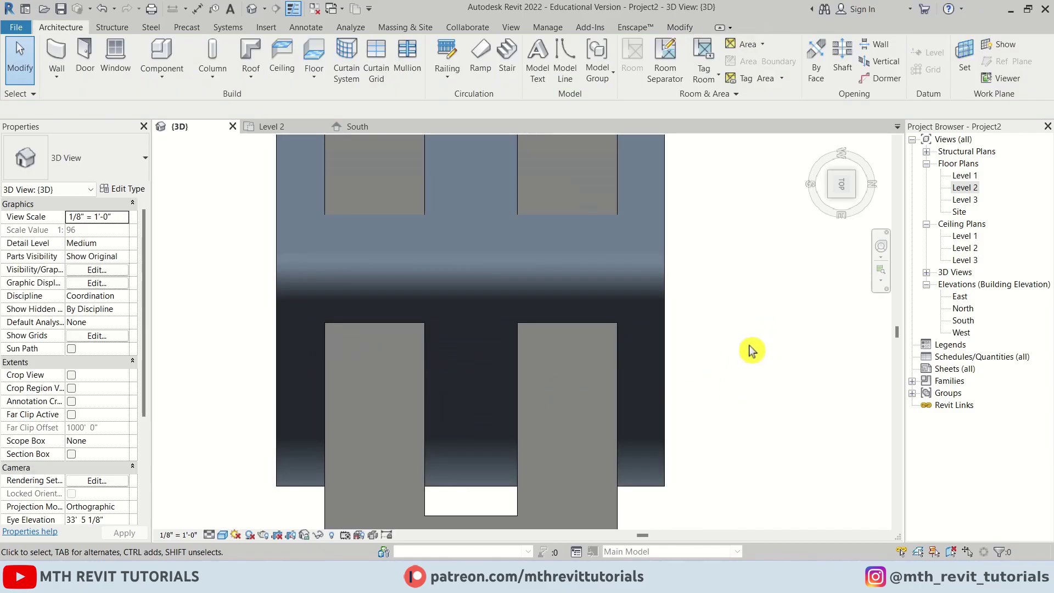
- Filter the selection to the Roof opening cut category and mirror both openings across a horizontal axis drawn from the roof's side edge
drag(763, 346, 238, 456)
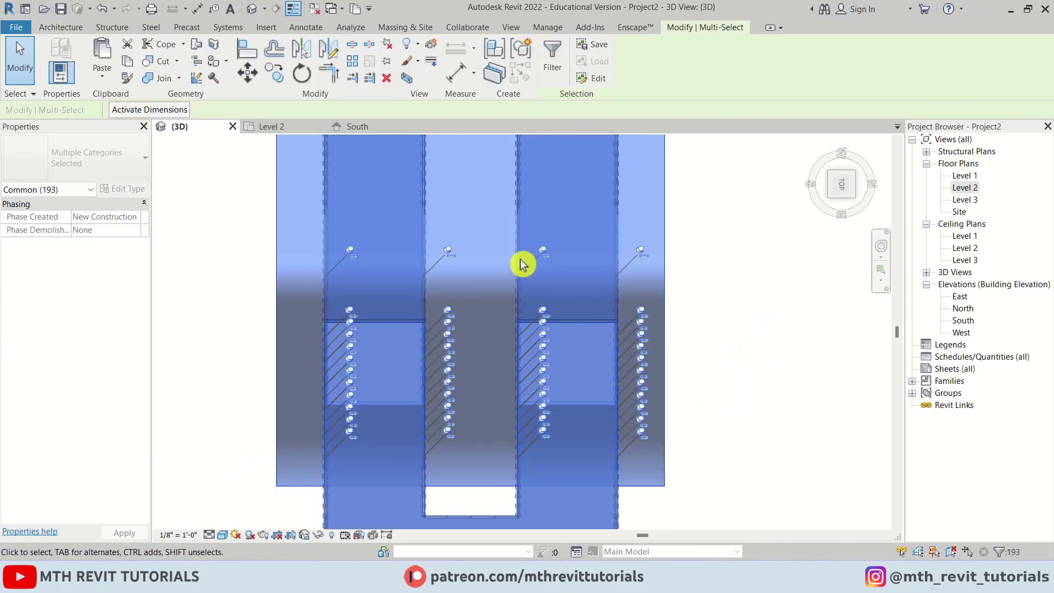
click(552, 65)
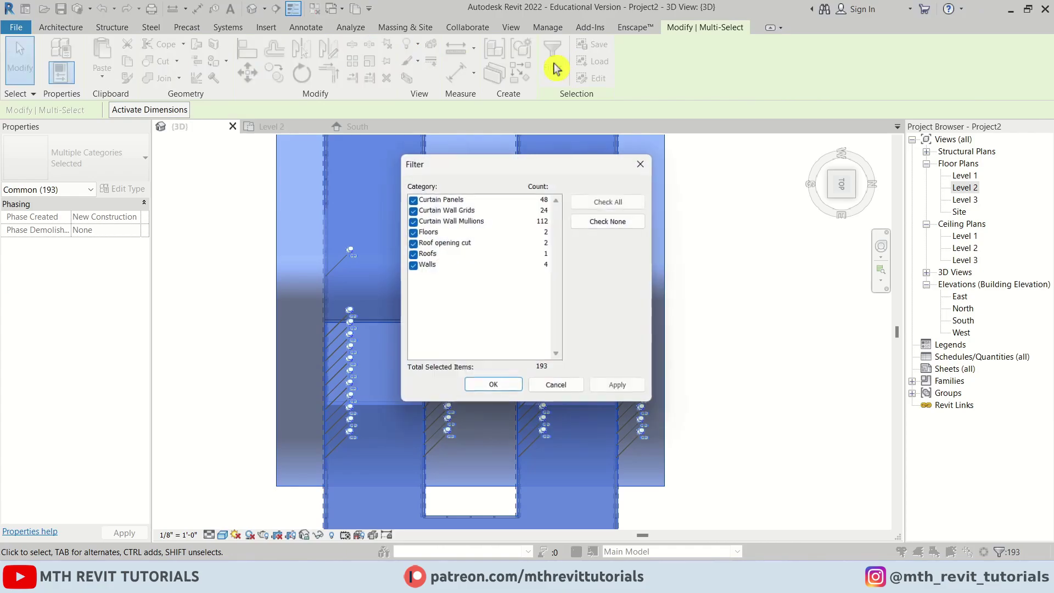
click(607, 221)
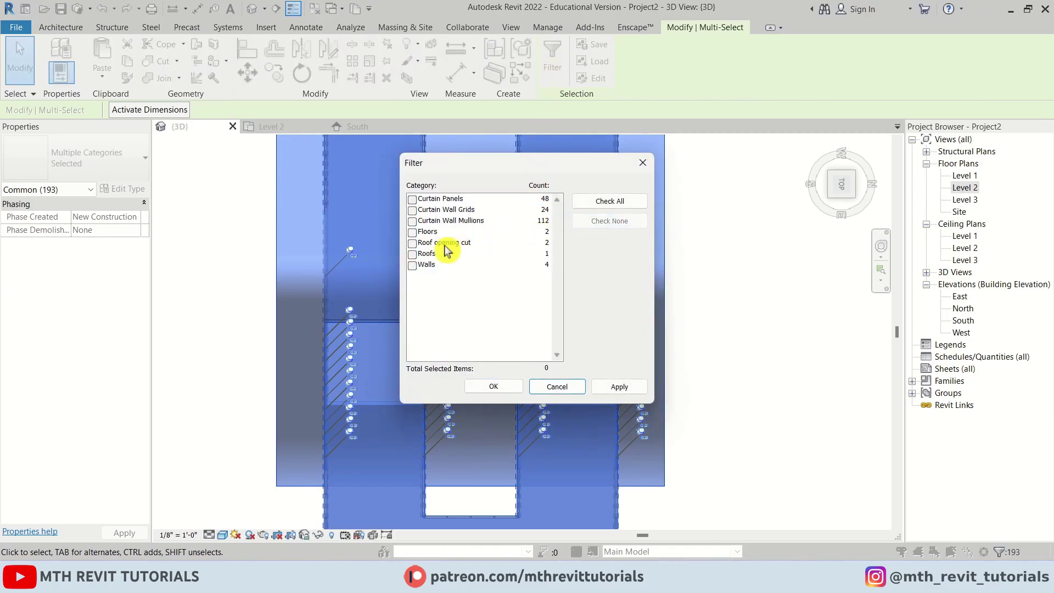
click(413, 244)
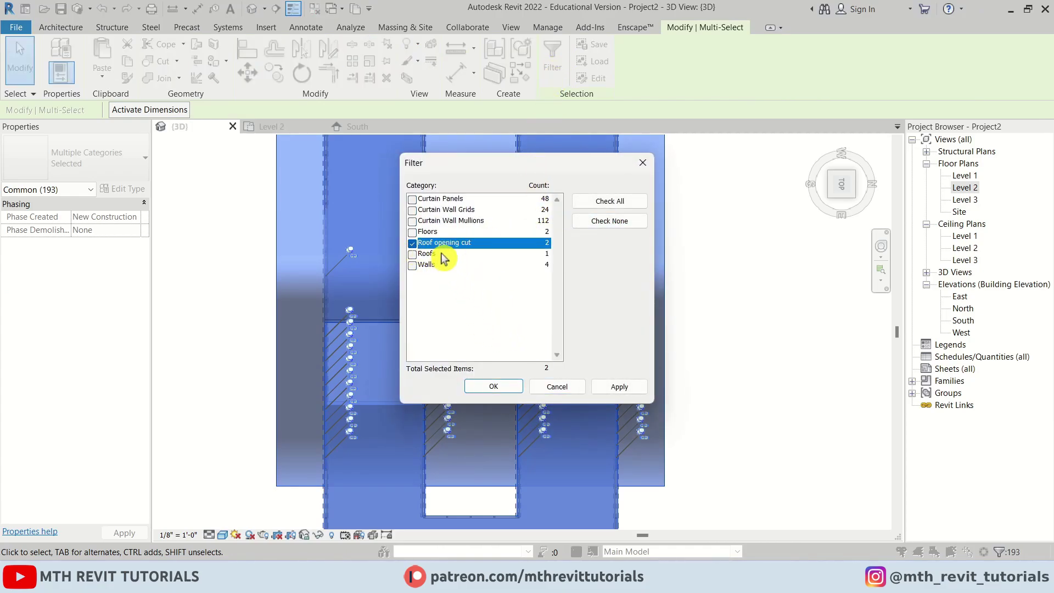
click(496, 387)
key(d)
middle_drag(501, 242, 477, 296)
key(m)
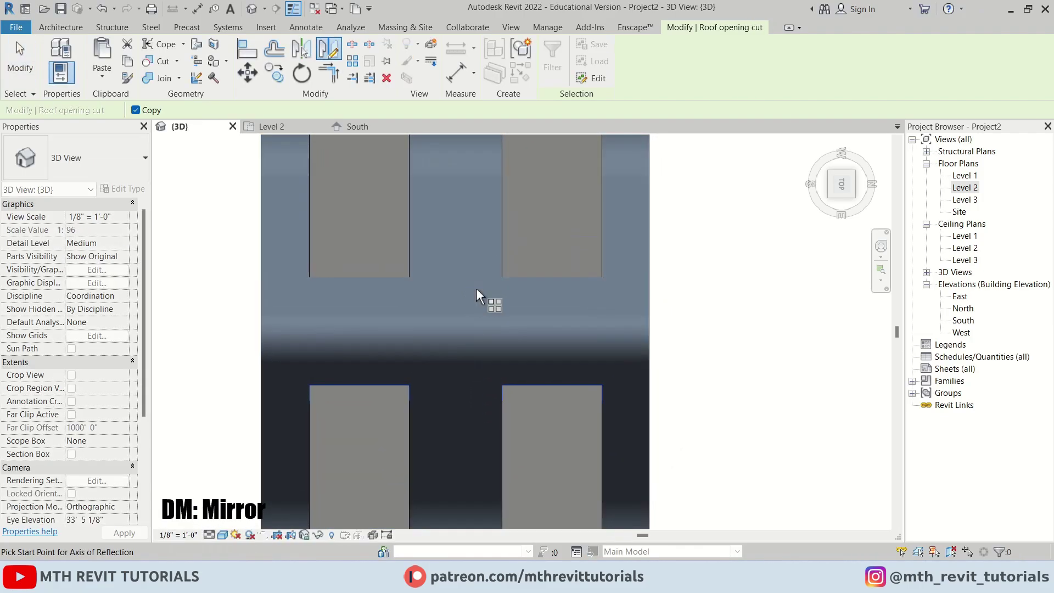
click(649, 341)
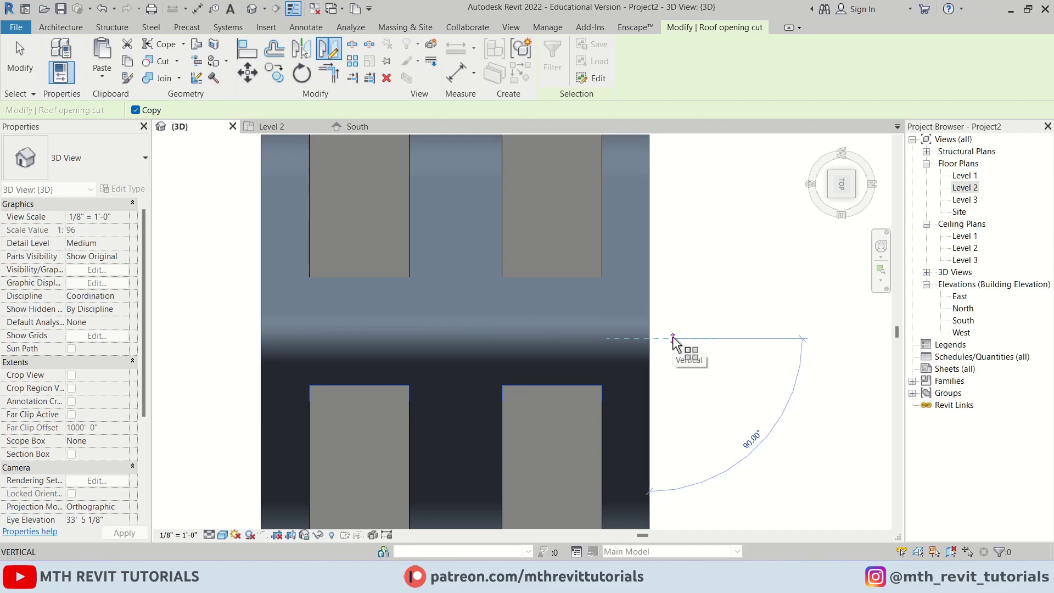
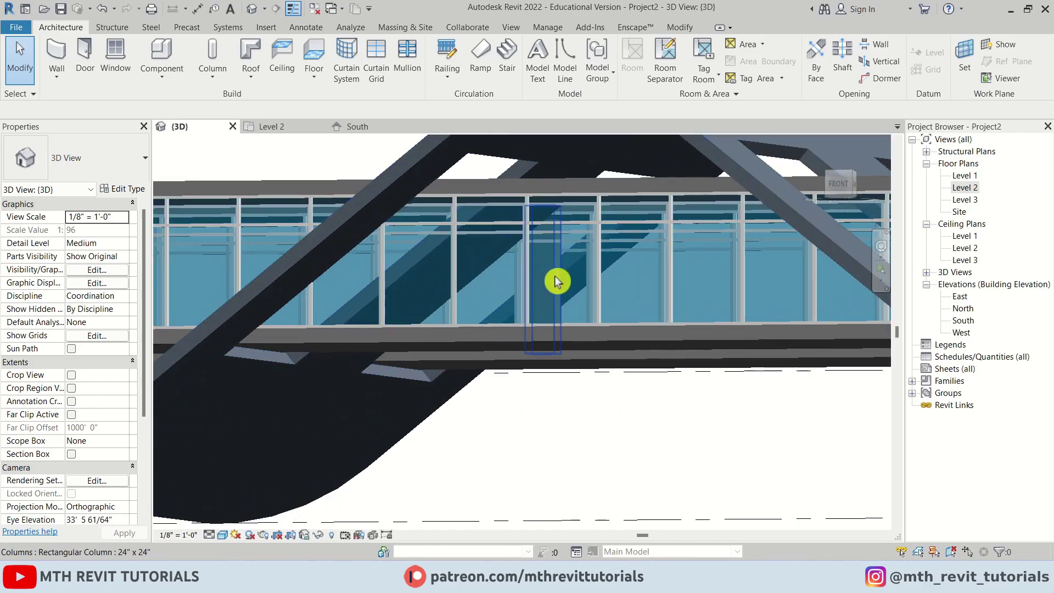
- Set the 24" x 24" rectangular column's base level to Level 1 and its top level to Level 2
click(555, 276)
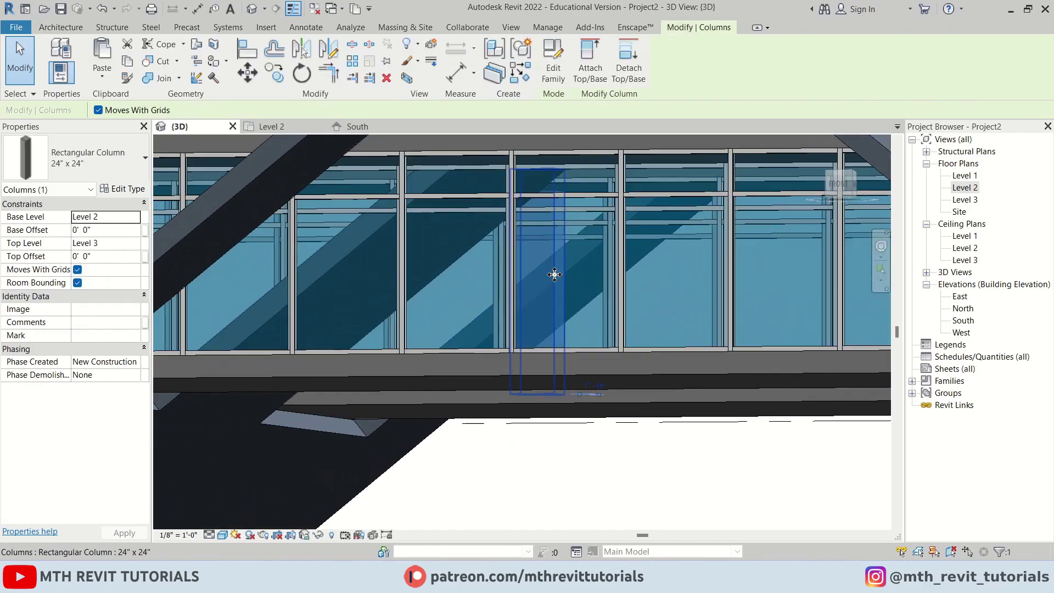
click(135, 220)
click(86, 231)
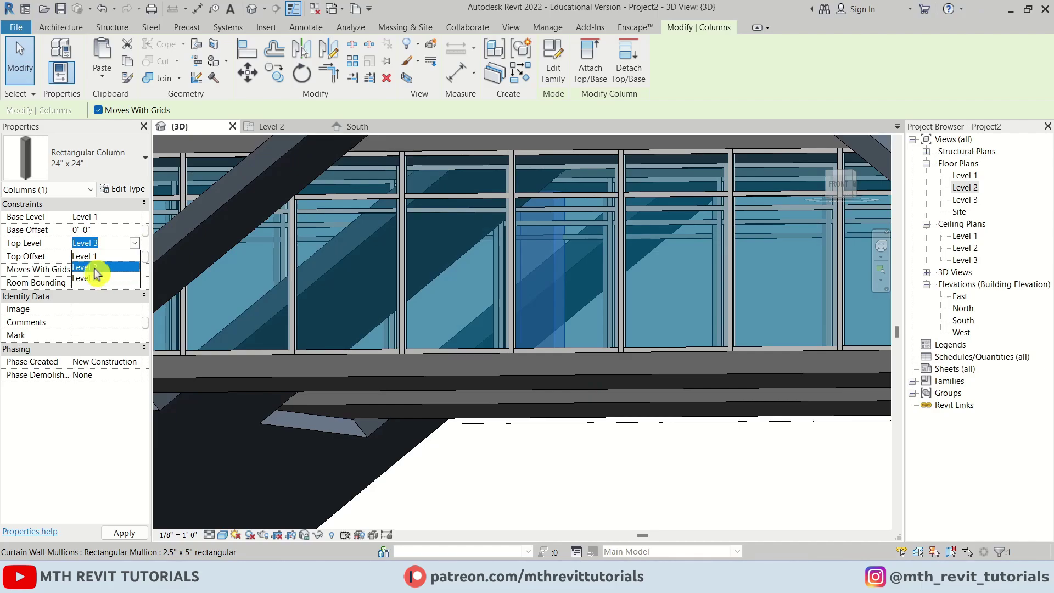
click(113, 269)
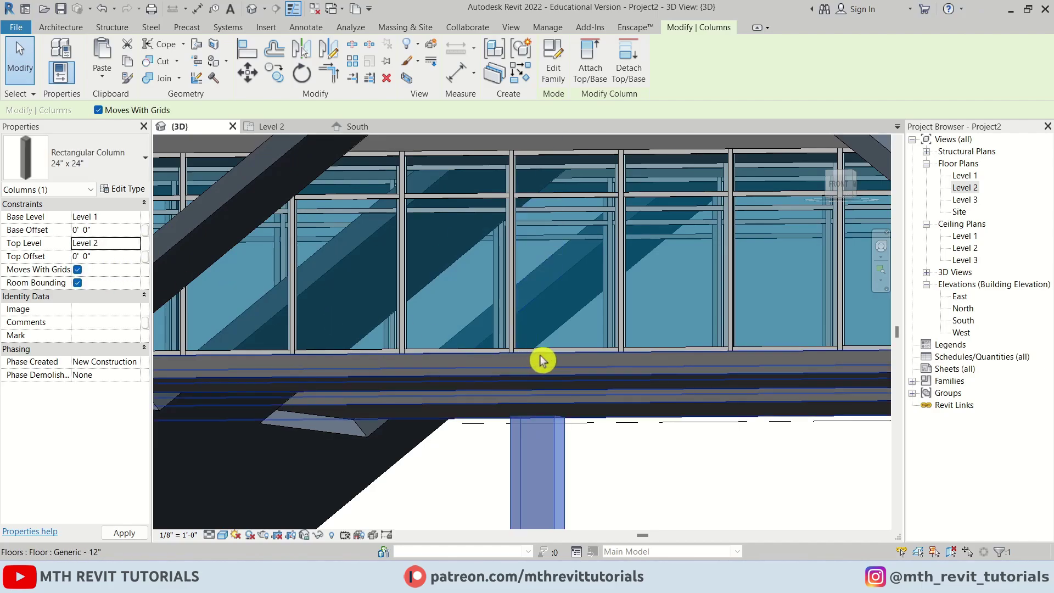
- Align the column's outer face with the edge face of the floor above it
shift+middle_drag(542, 357, 463, 424)
scroll(558, 355, up, 3)
scroll(600, 307, up, 3)
key(a)
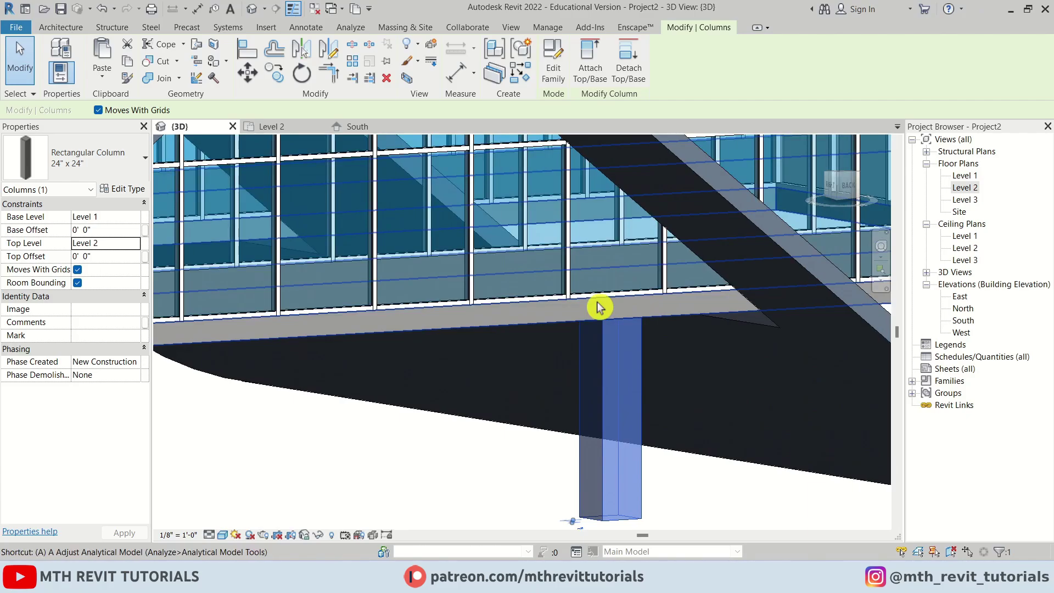
key(l)
scroll(642, 349, up, 2)
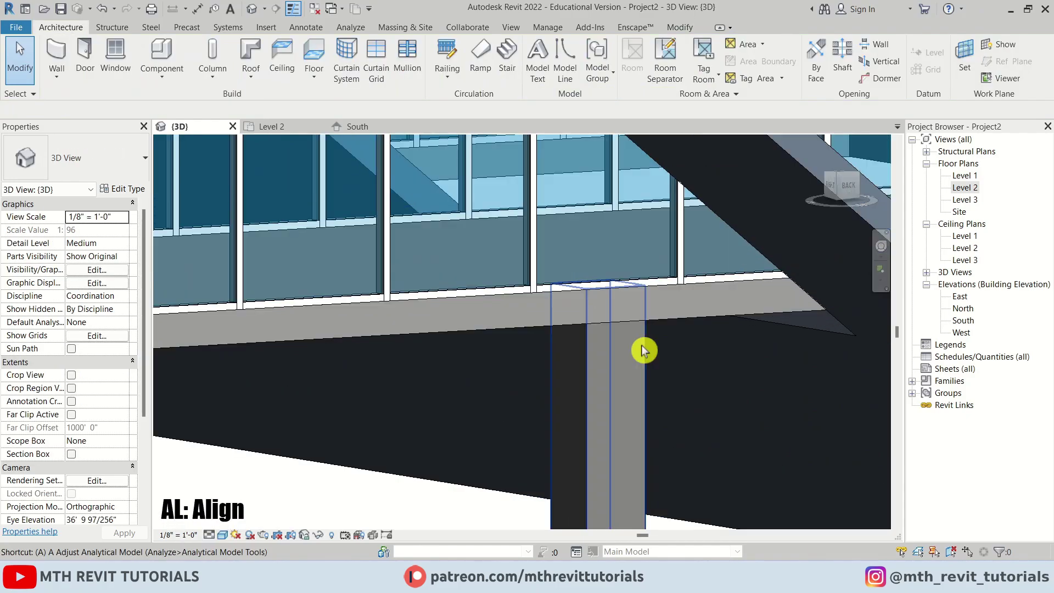
click(654, 317)
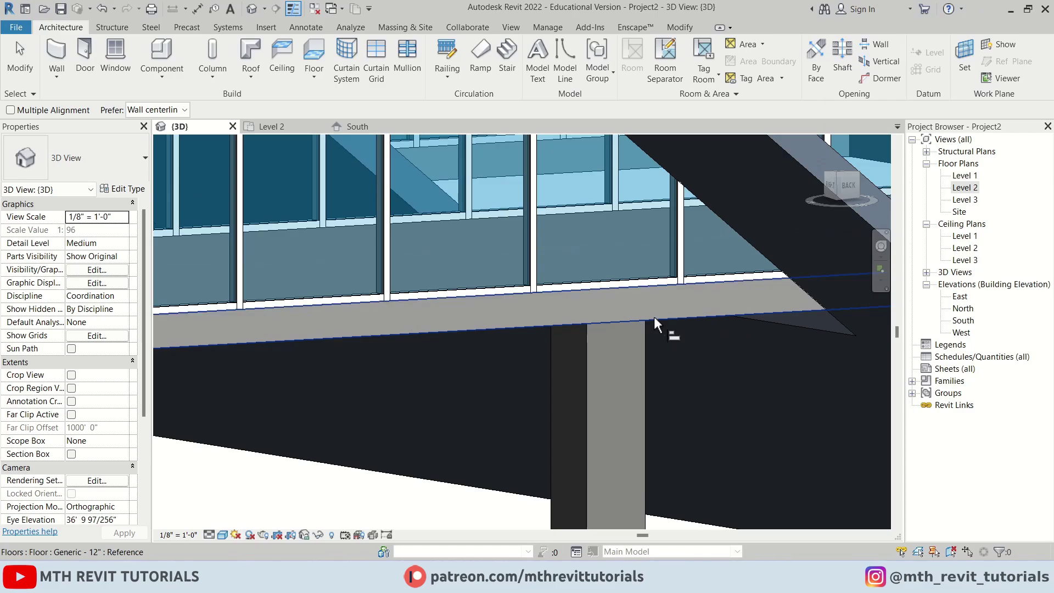
click(646, 336)
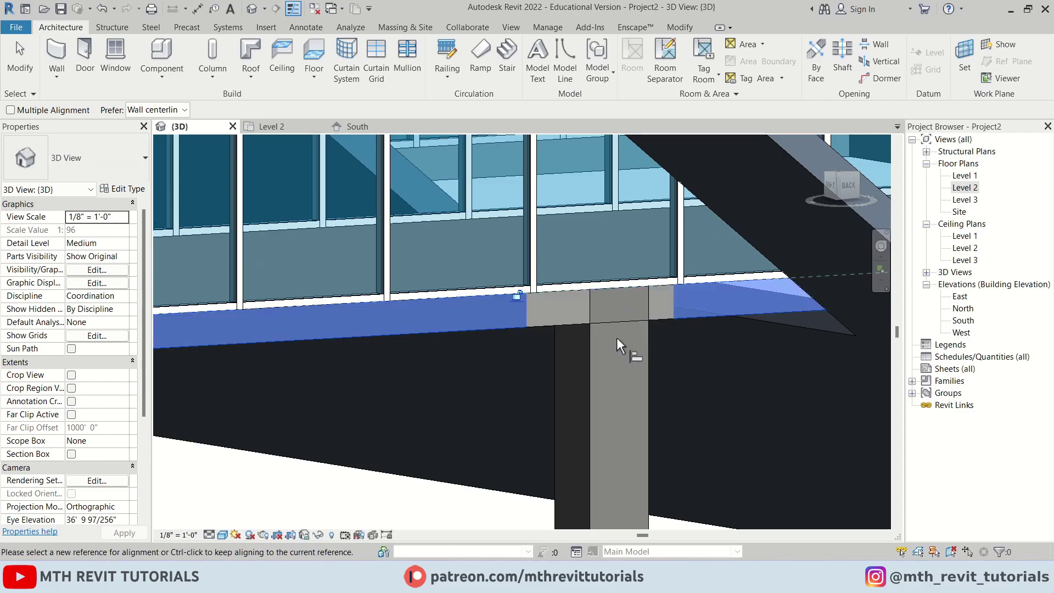
shift+middle_drag(618, 337, 813, 220)
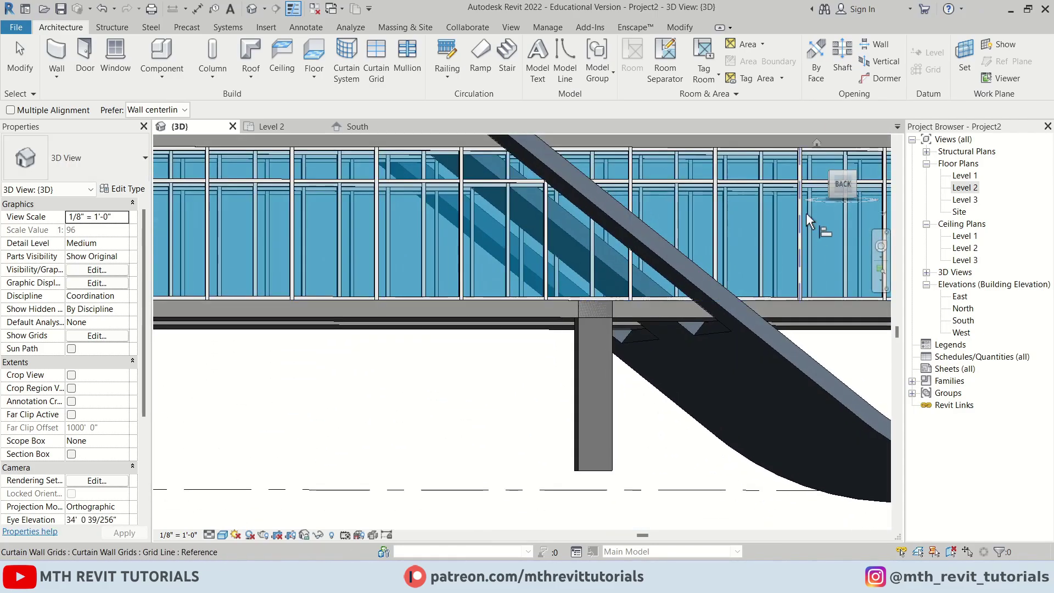
key(Escape)
- In the Back view, move the column by its top corner to the point where the curved roof meets the floor
click(841, 185)
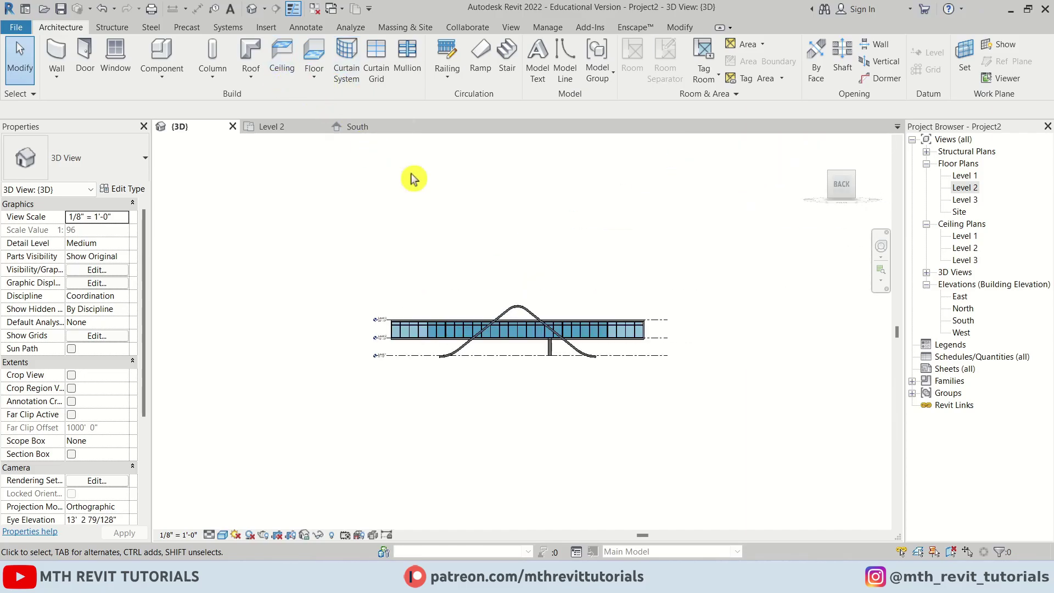
scroll(584, 348, up, 6)
click(463, 333)
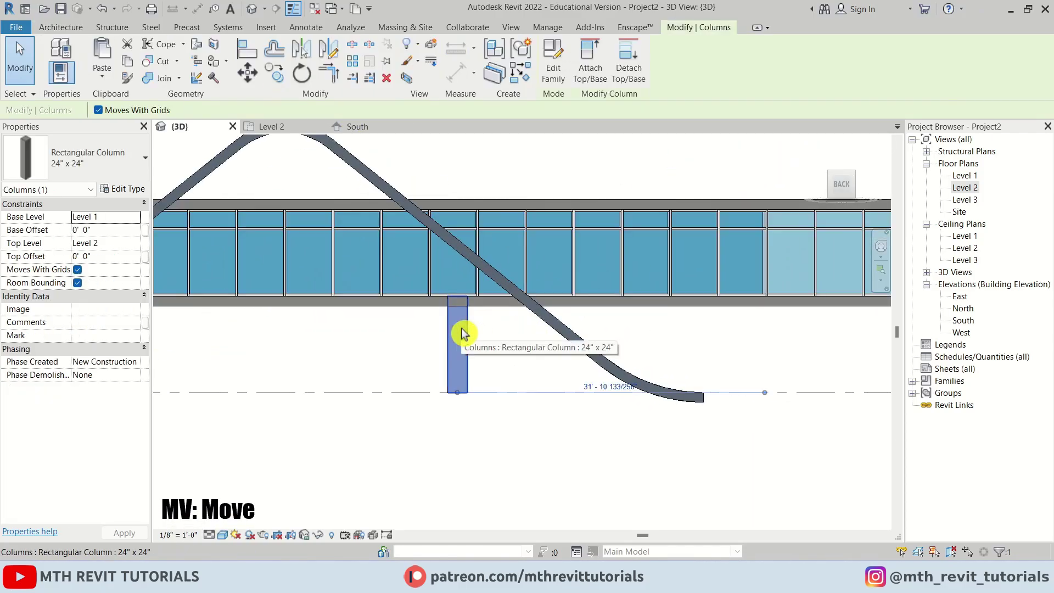
key(m)
key(v)
scroll(464, 299, up, 2)
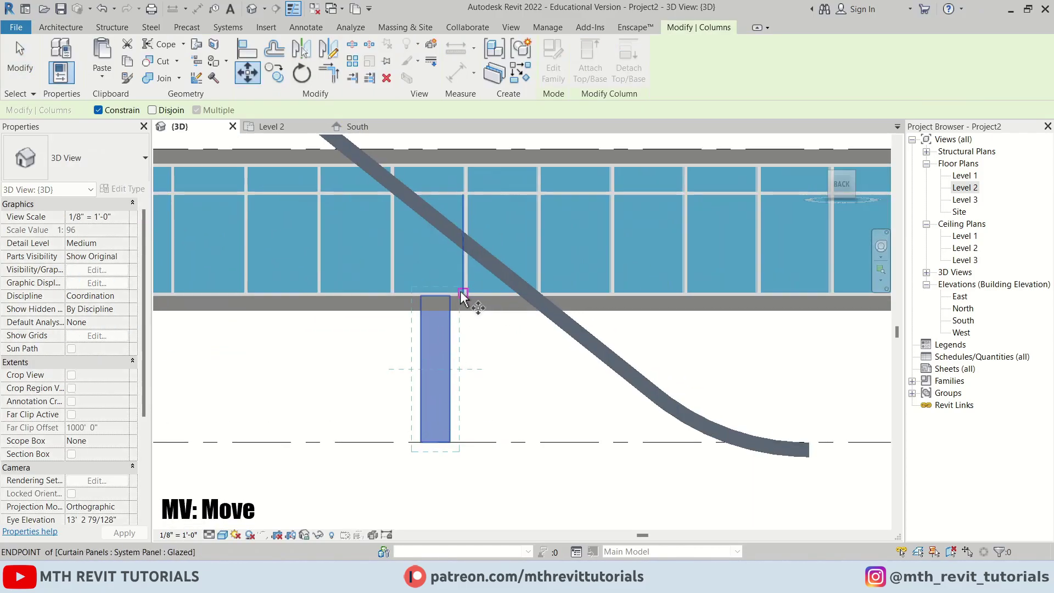
click(454, 296)
click(522, 294)
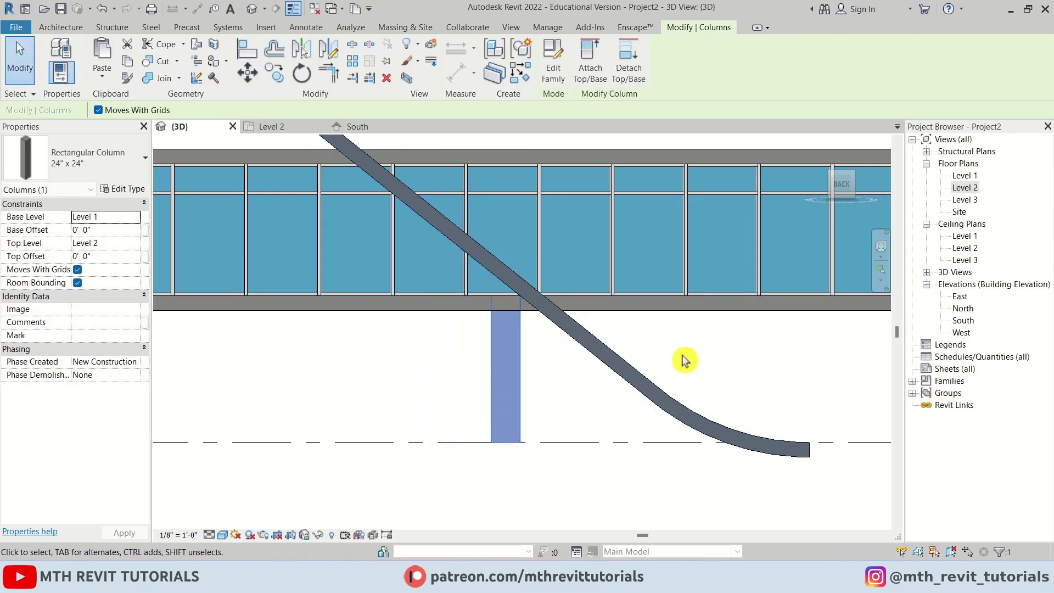
- Copy the column to the matching position beside the opposite leg of the curved roof
scroll(683, 357, down, 3)
middle_drag(536, 378, 579, 389)
key(c)
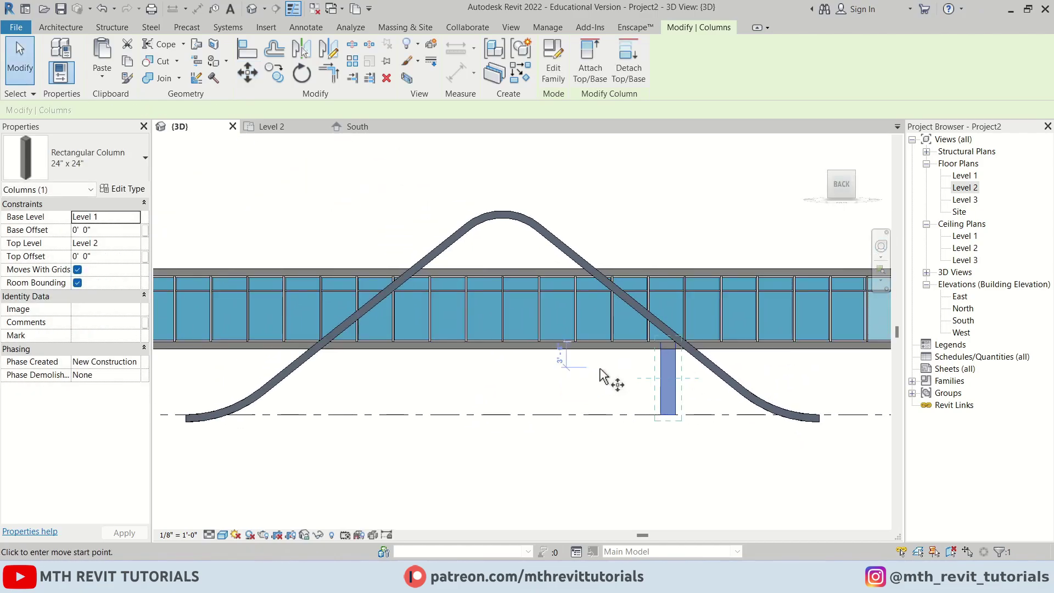
scroll(665, 349, up, 2)
click(659, 338)
middle_drag(199, 370, 459, 378)
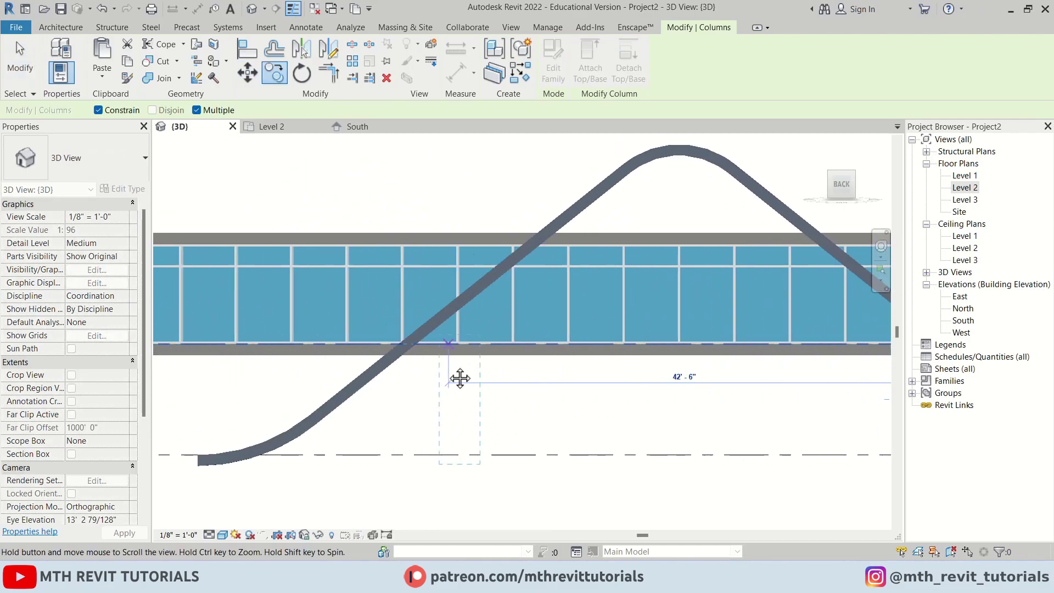
scroll(409, 354, up, 1)
click(425, 351)
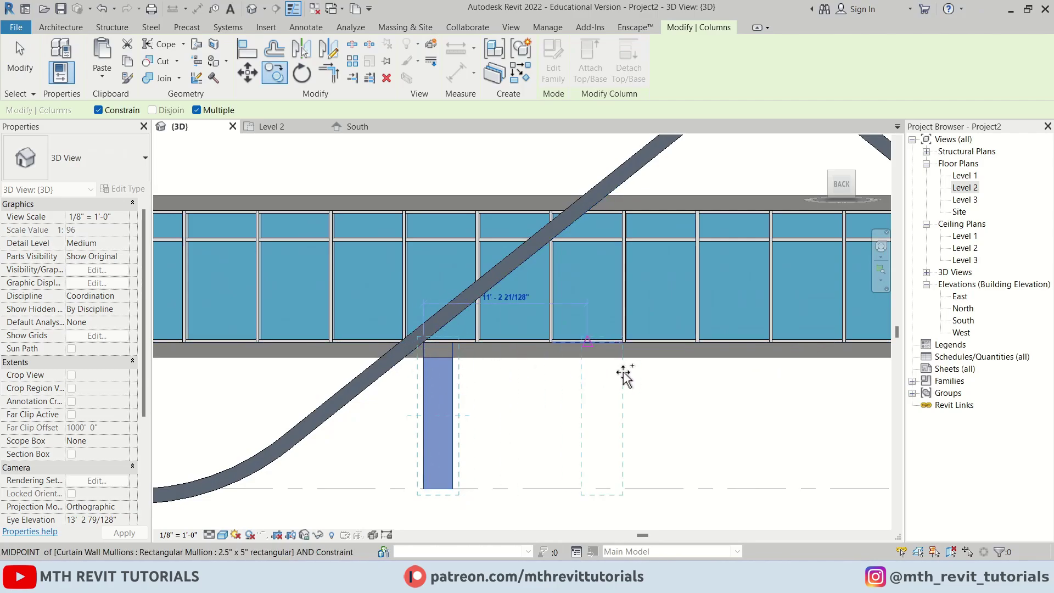
- In the Level 2 plan, copy both columns together to the inner side of the opposite outer curtain wall
double_click(966, 188)
scroll(324, 381, down, 2)
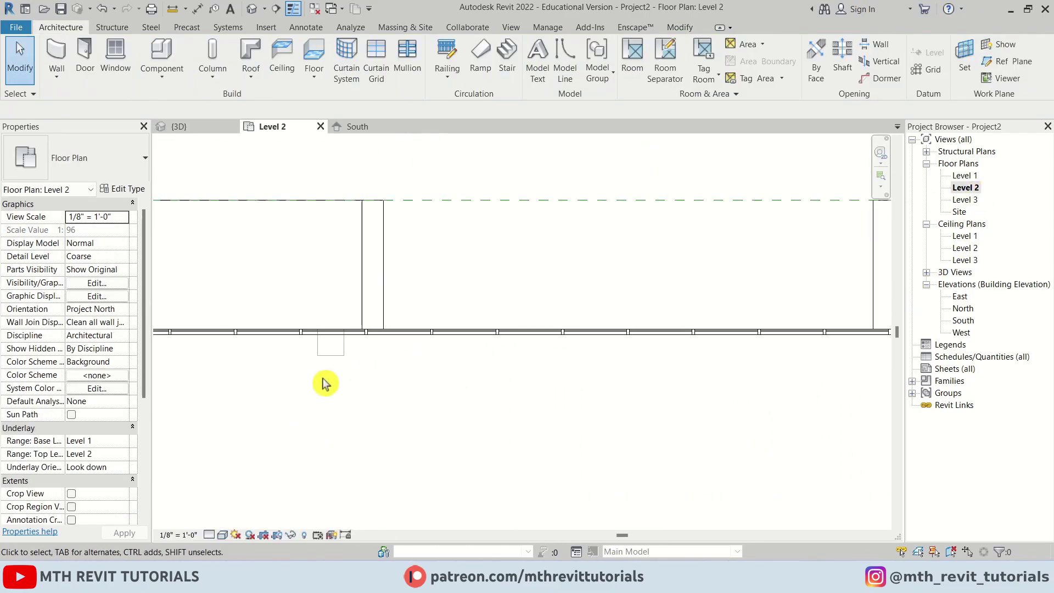
scroll(332, 368, up, 4)
click(331, 355)
ctrl+click(591, 356)
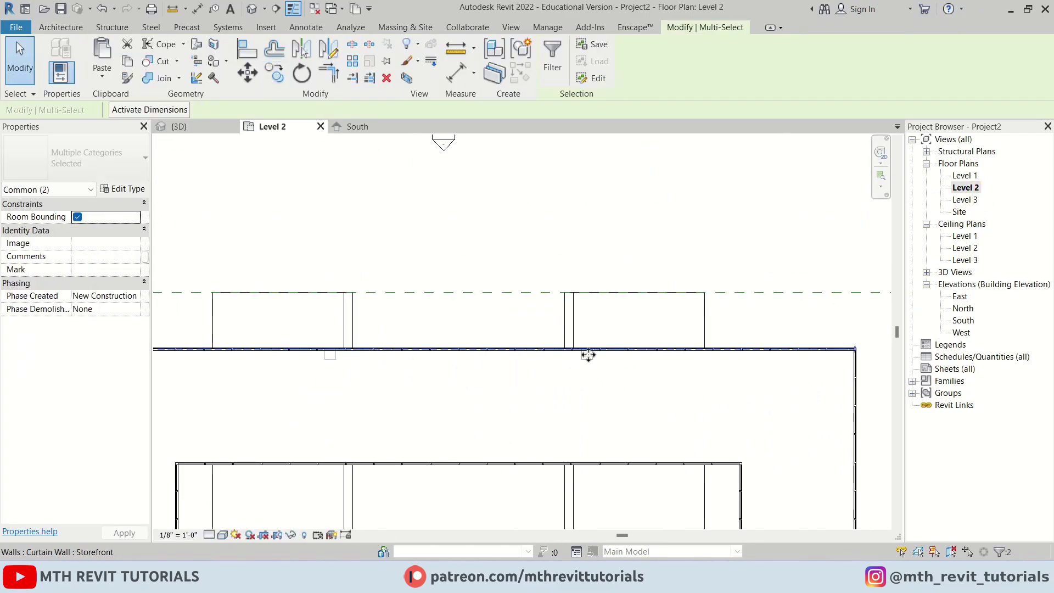
click(591, 359)
ctrl+click(334, 360)
scroll(338, 364, down, 1)
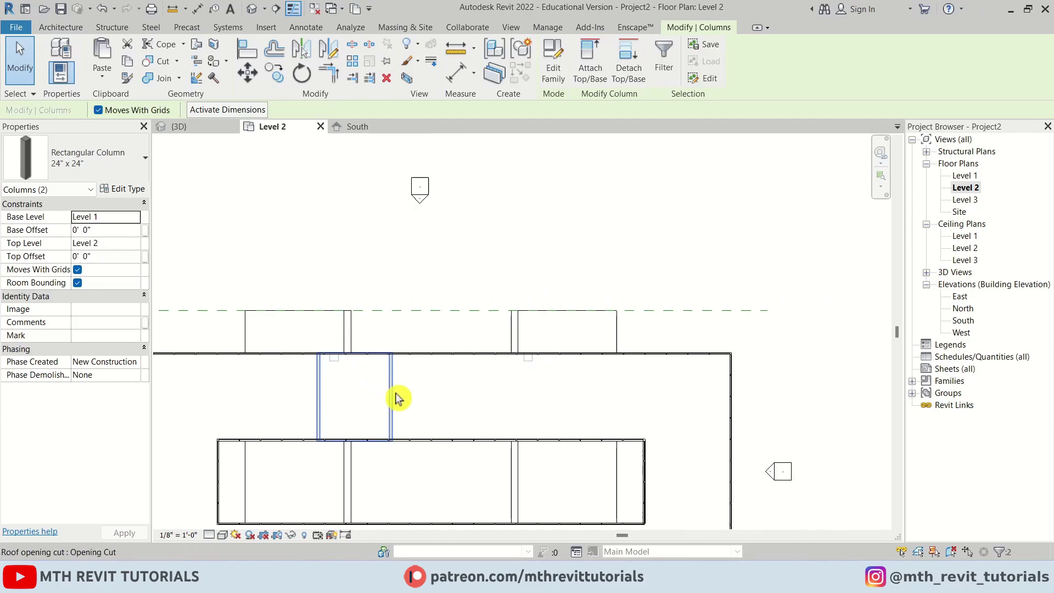
middle_drag(397, 398, 502, 247)
scroll(502, 247, up, 1)
click(279, 78)
click(410, 197)
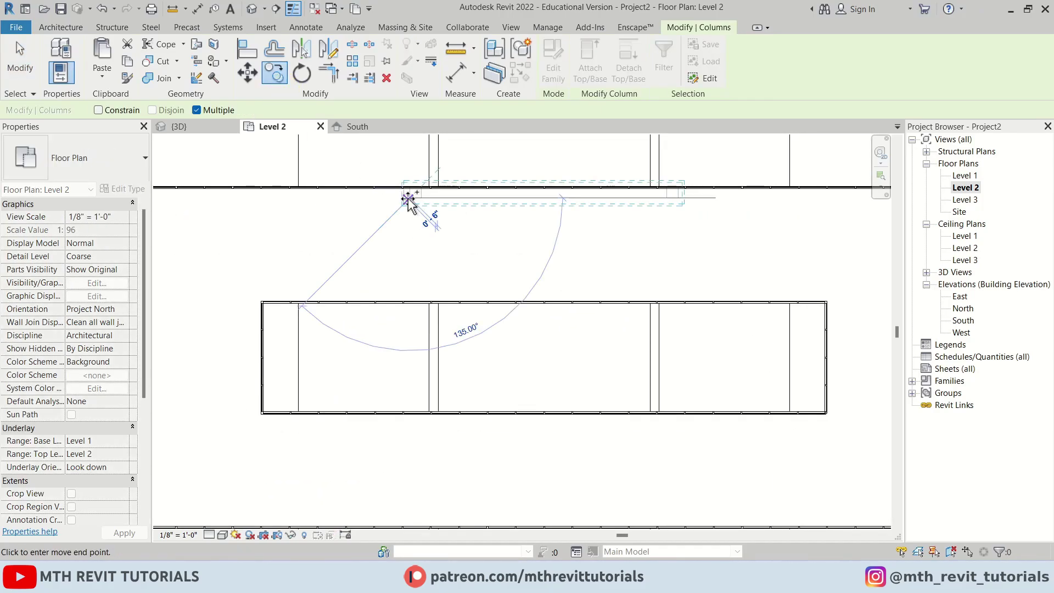
scroll(417, 384, up, 3)
scroll(391, 353, up, 5)
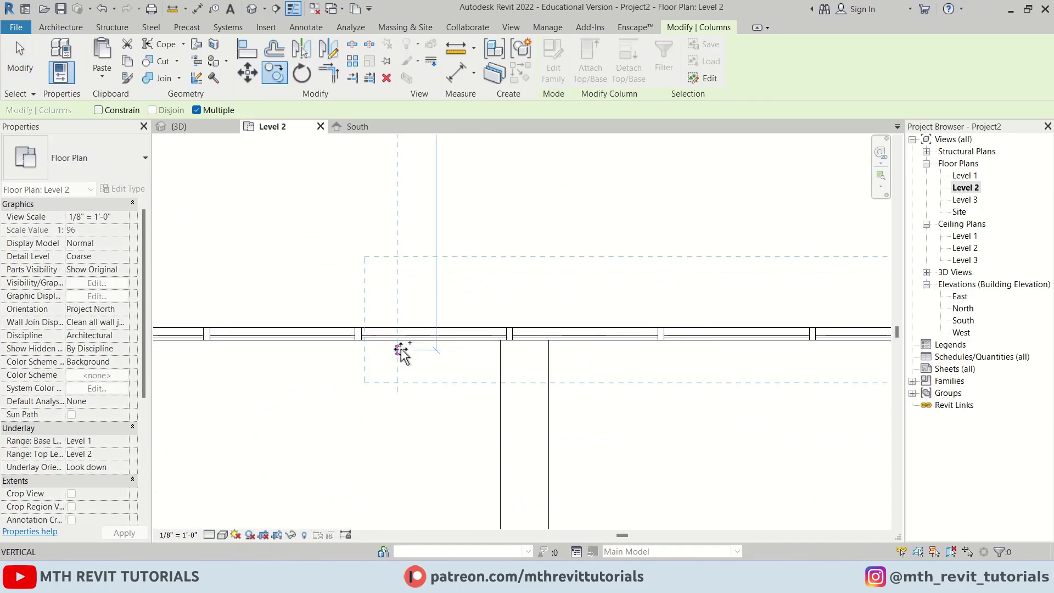
click(391, 336)
- Place two more copies of the column pair, one along each long side of the central courtyard
scroll(371, 387, down, 3)
scroll(380, 413, down, 5)
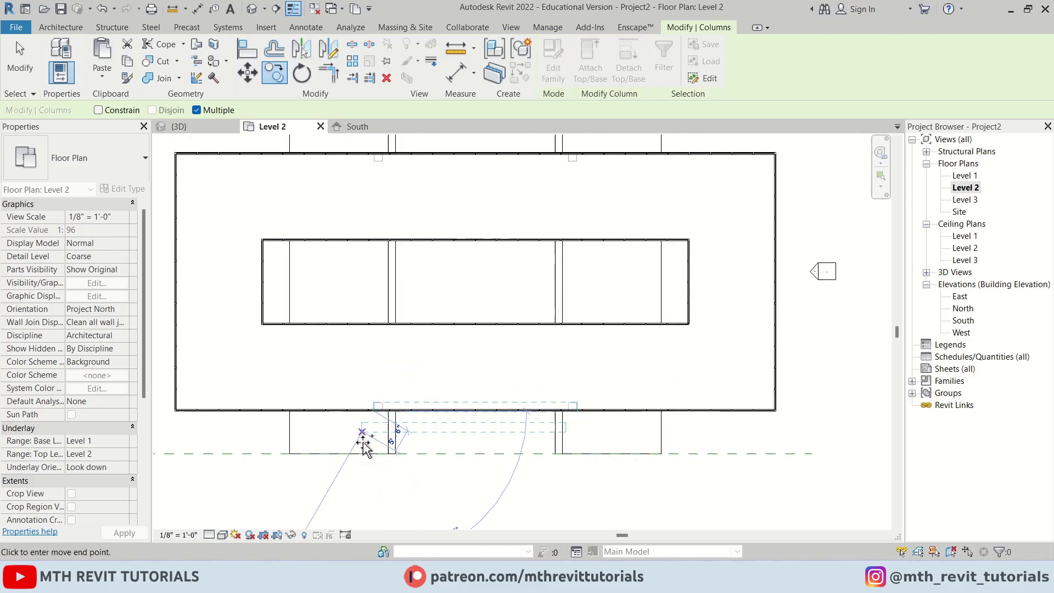
scroll(395, 197, up, 4)
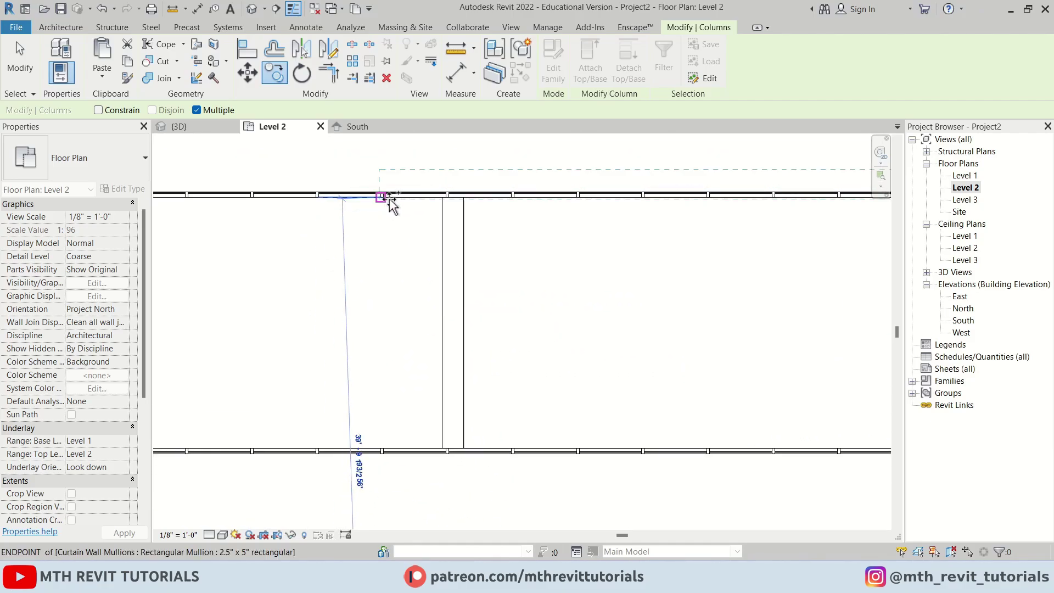
click(401, 190)
scroll(398, 220, down, 4)
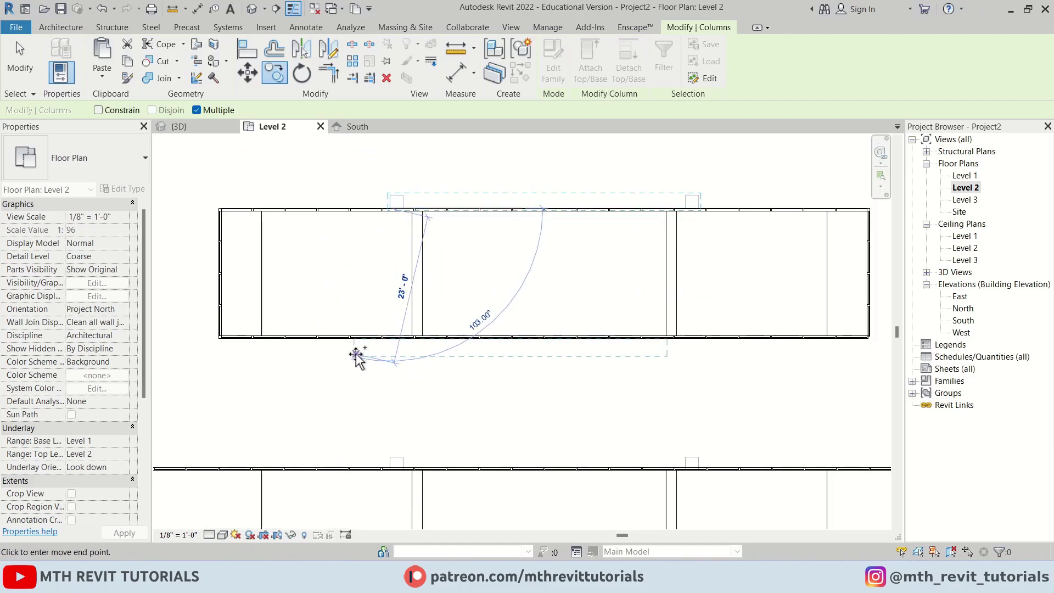
scroll(358, 358, up, 2)
click(405, 374)
key(Escape)
scroll(341, 409, down, 2)
- Move the column pair below the courtyard up against the courtyard's curtain wall, and check the columns in 3D
drag(341, 408, 693, 362)
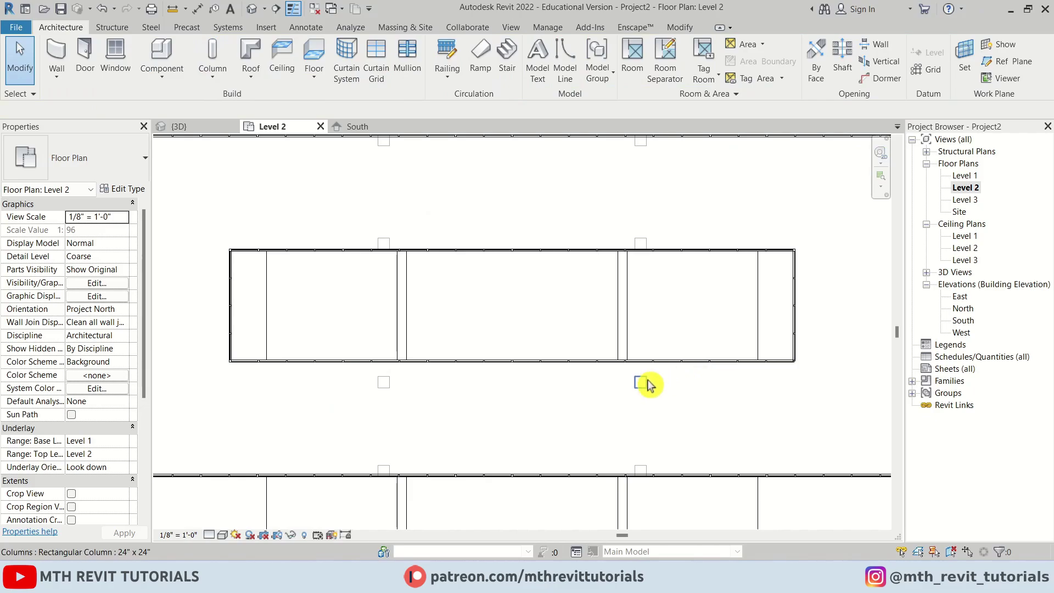
click(645, 382)
ctrl+click(388, 382)
key(m)
key(v)
scroll(371, 373, up, 3)
scroll(398, 360, up, 3)
click(424, 398)
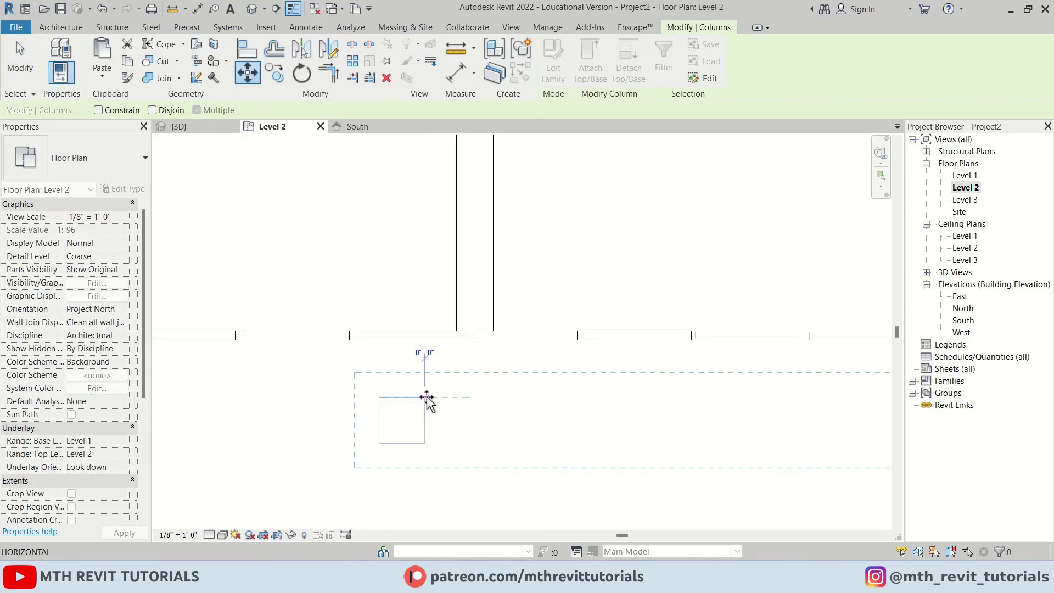
click(426, 331)
key(Escape)
scroll(458, 348, down, 4)
click(248, 14)
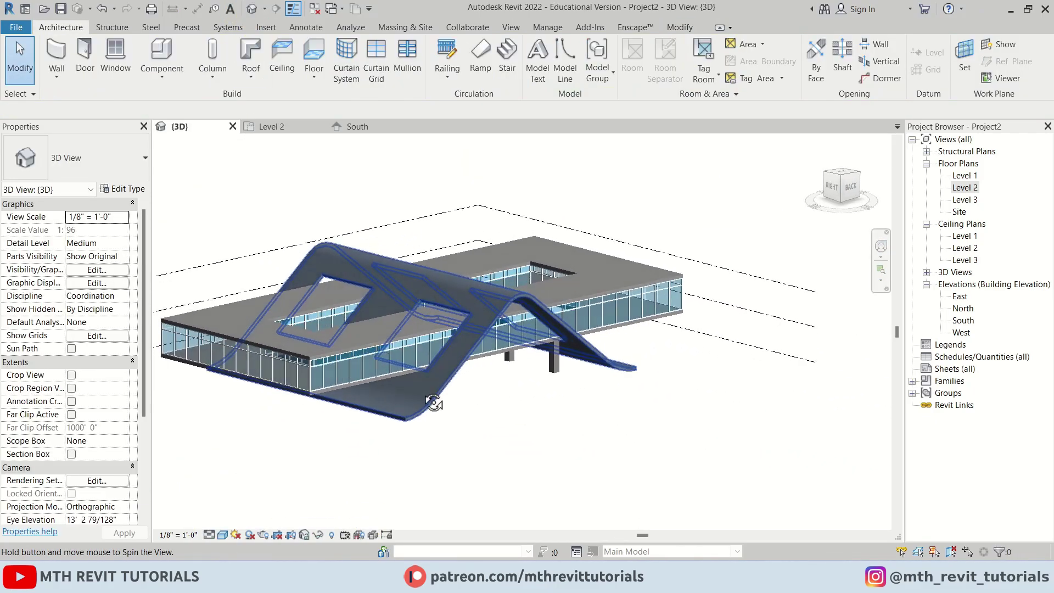
- Create a Generic 12" floor on Level 1 with a large rectangular boundary around the building and an inner rectangle tracing the roof's footprint
double_click(965, 175)
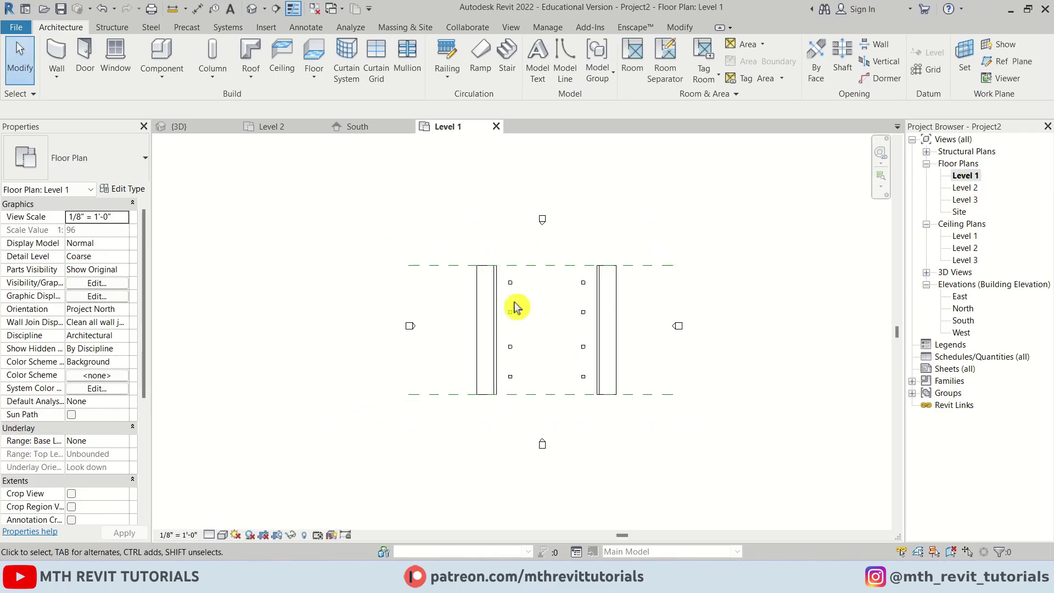
click(326, 55)
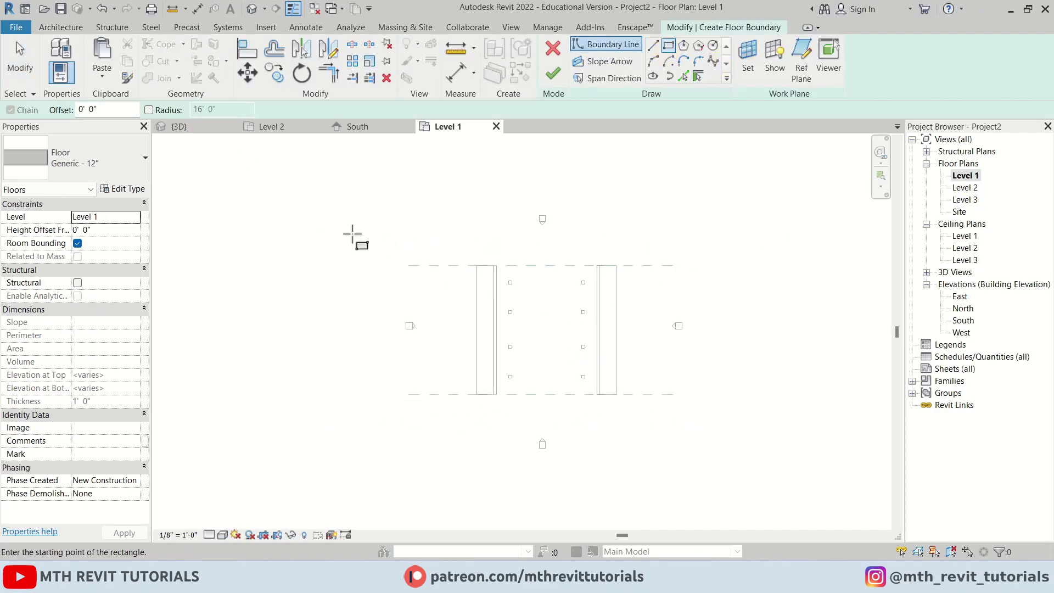
click(314, 176)
click(758, 485)
click(617, 265)
click(477, 394)
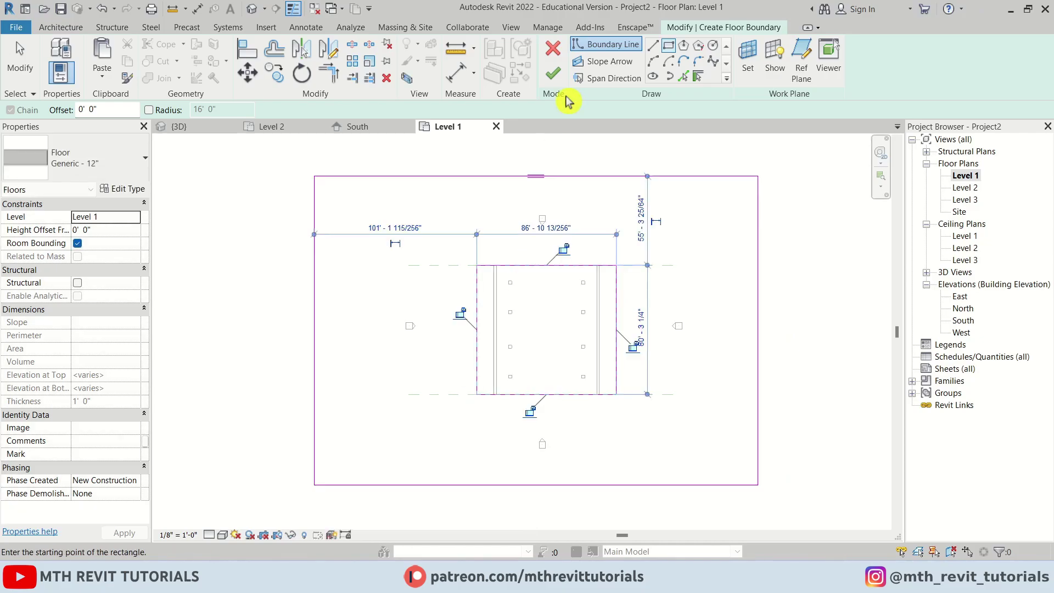
click(553, 73)
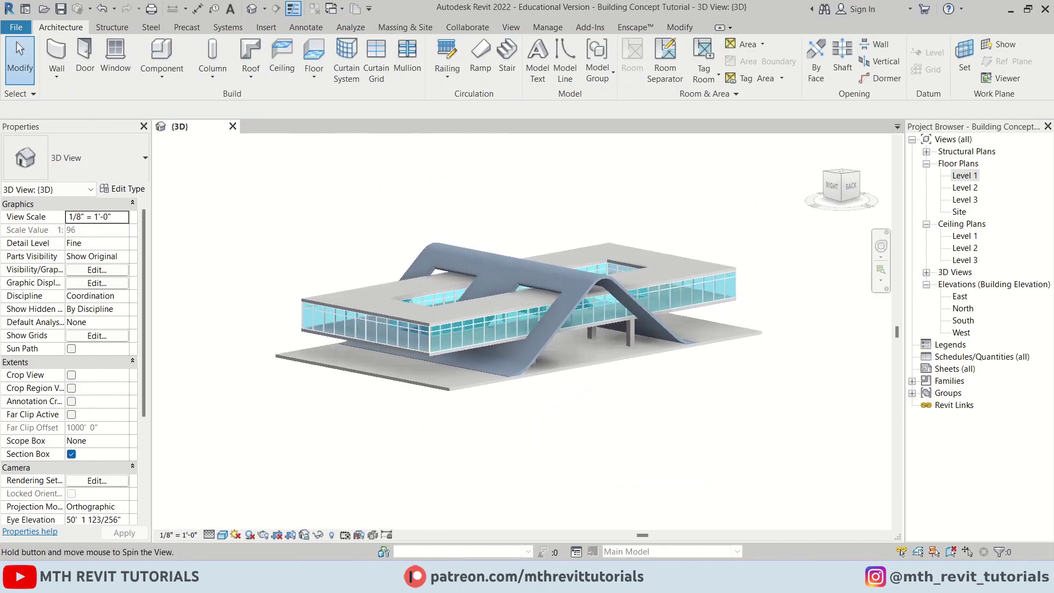